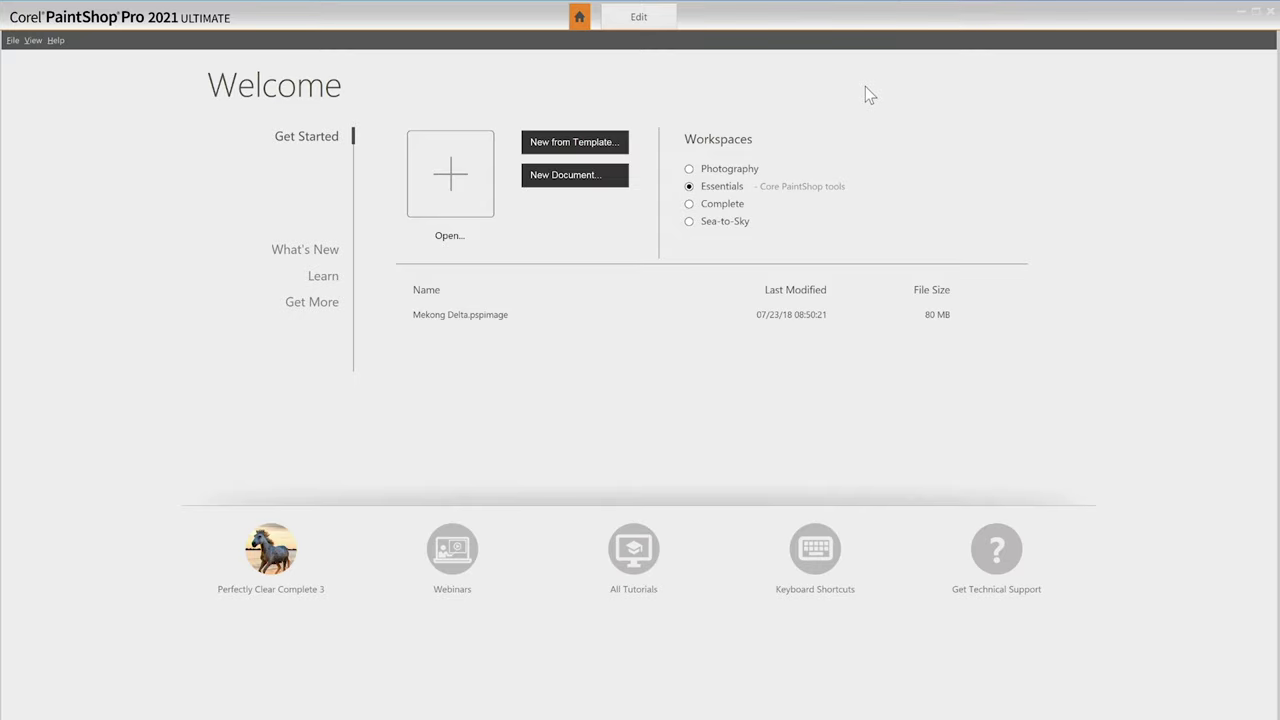
# Preview the new-image templates (Dundee 01, Collage, Business, Social Media) without creating an image.
pyautogui.click(592, 178)
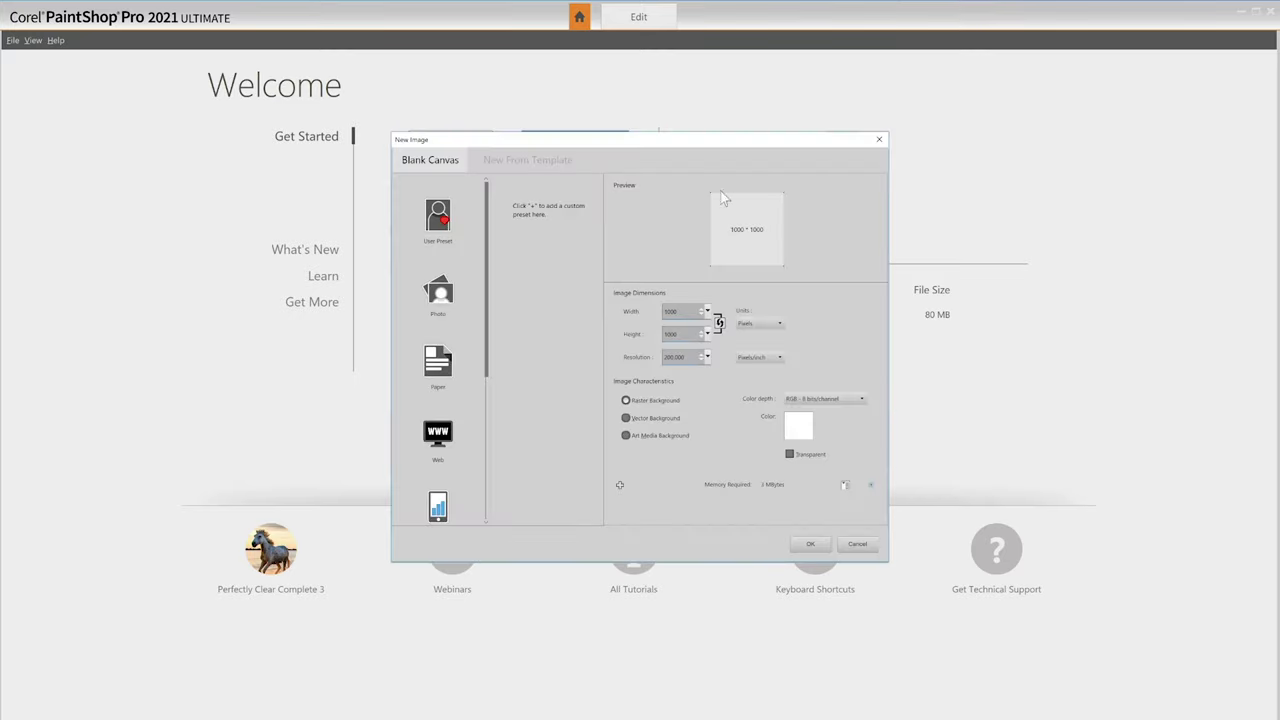
pyautogui.click(528, 160)
pyautogui.click(542, 358)
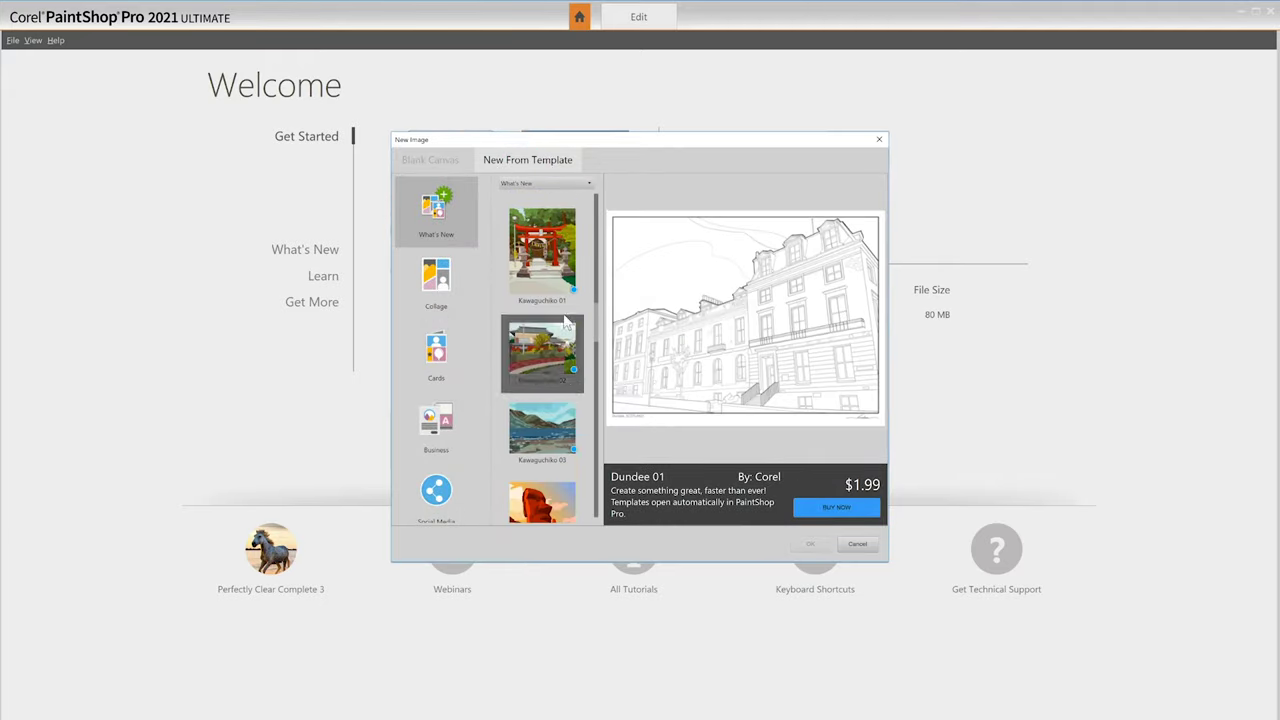
pyautogui.click(461, 282)
pyautogui.click(450, 425)
pyautogui.click(457, 487)
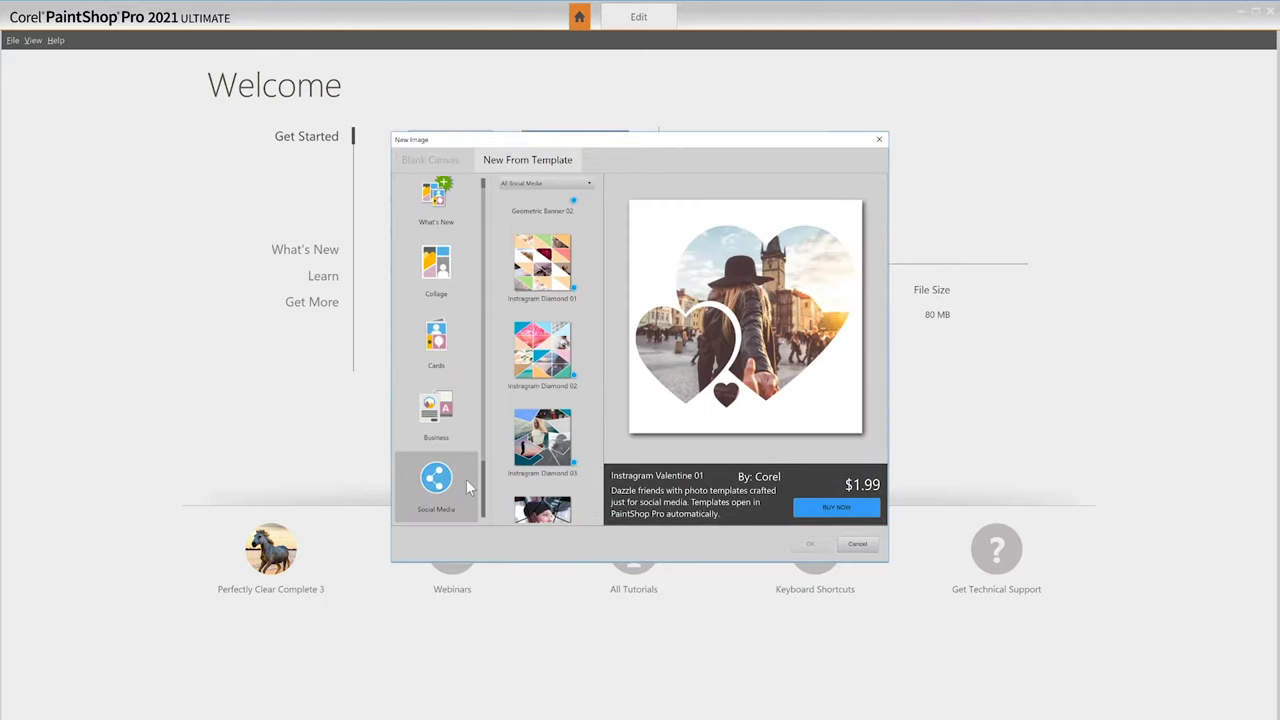
pyautogui.click(862, 546)
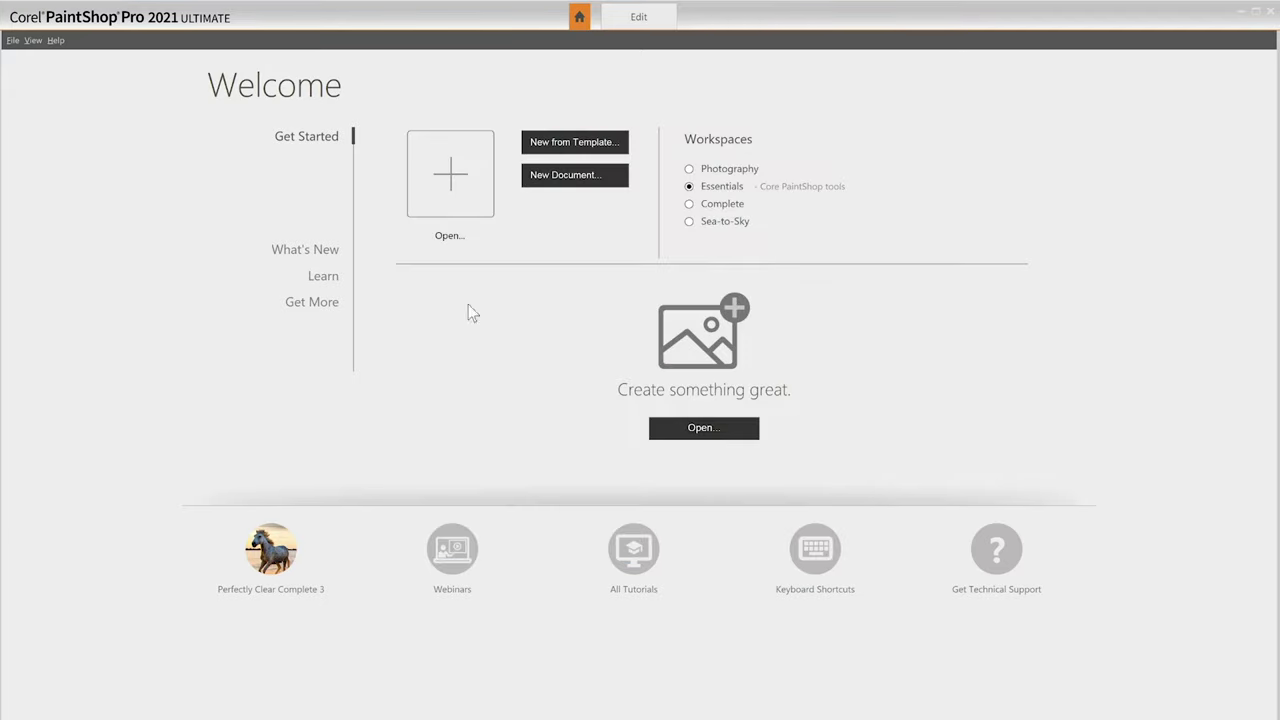
# Look through the Learn tutorials and the Get More add-on products.
pyautogui.click(323, 276)
pyautogui.scroll(-3, 594, 331)
pyautogui.scroll(-7, 596, 330)
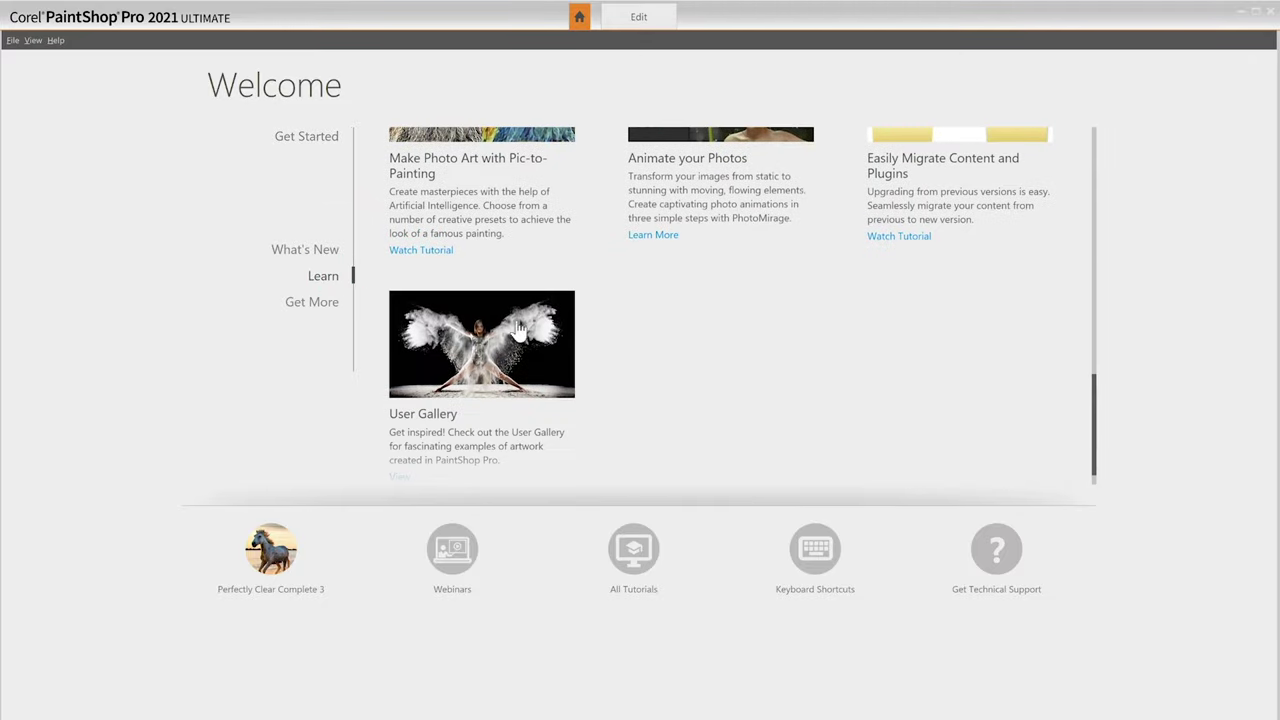
pyautogui.click(335, 304)
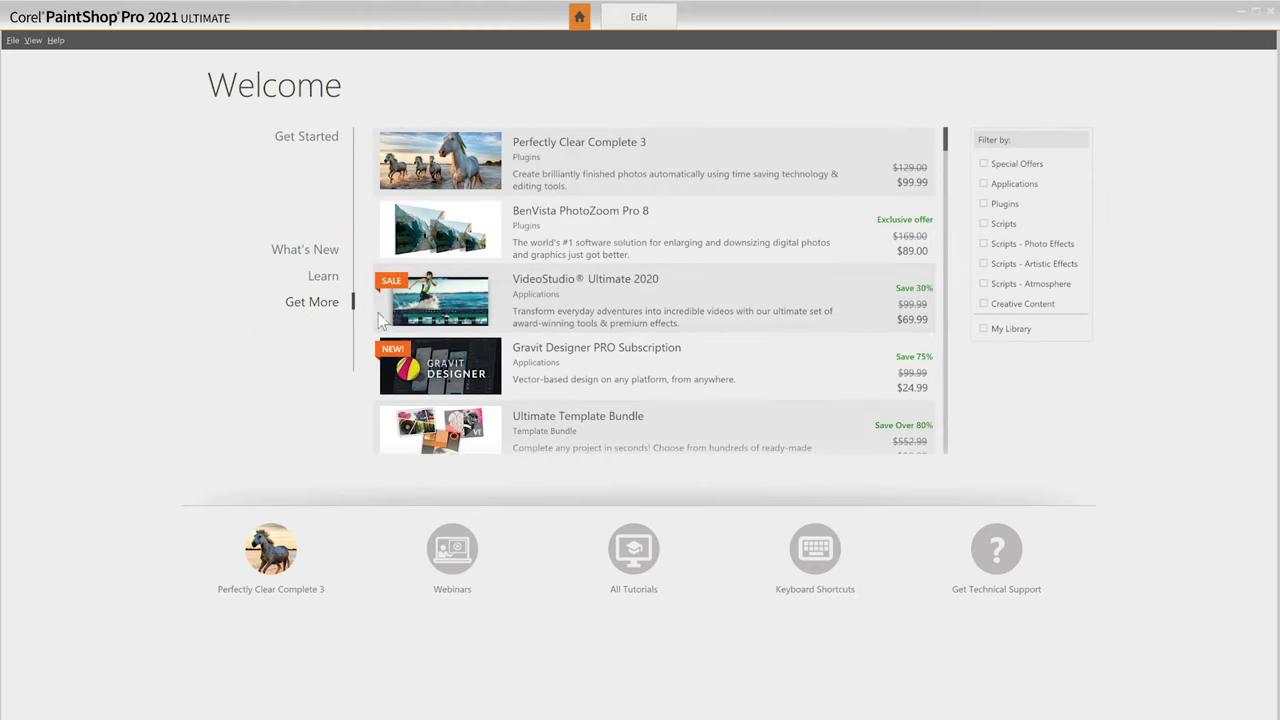
pyautogui.scroll(-3, 805, 313)
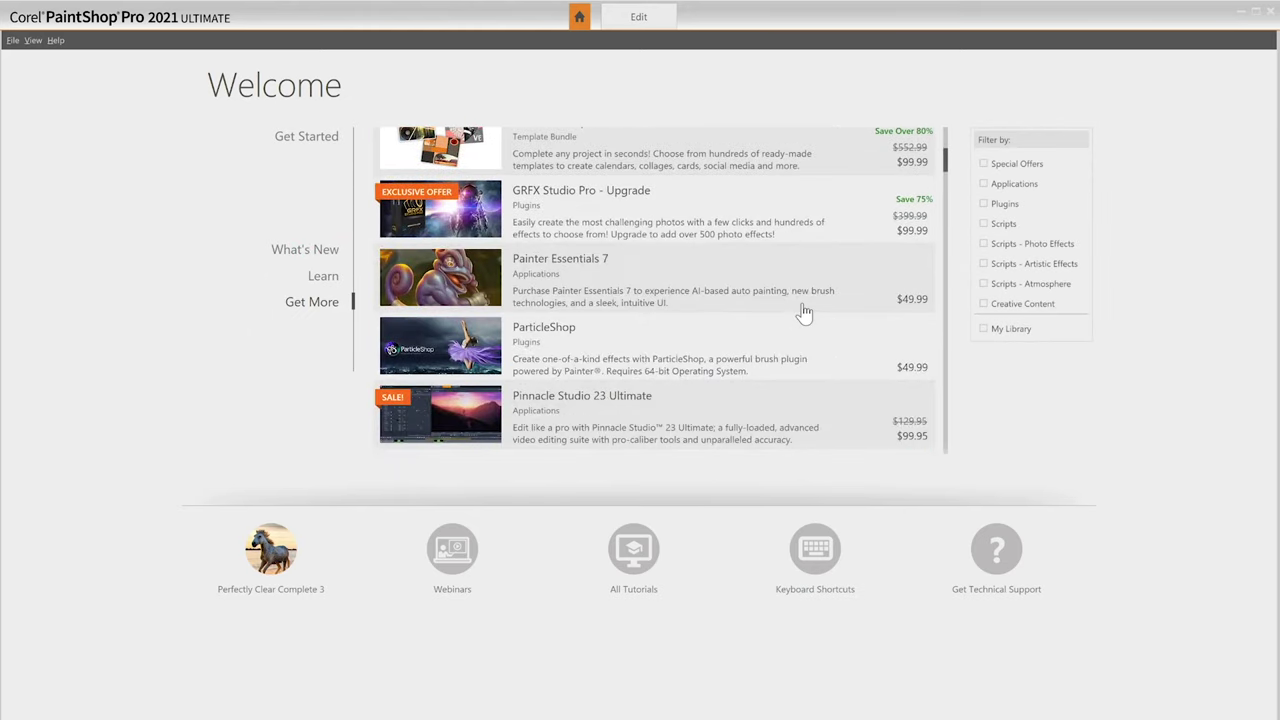
pyautogui.scroll(-5, 805, 313)
pyautogui.scroll(-5, 805, 313)
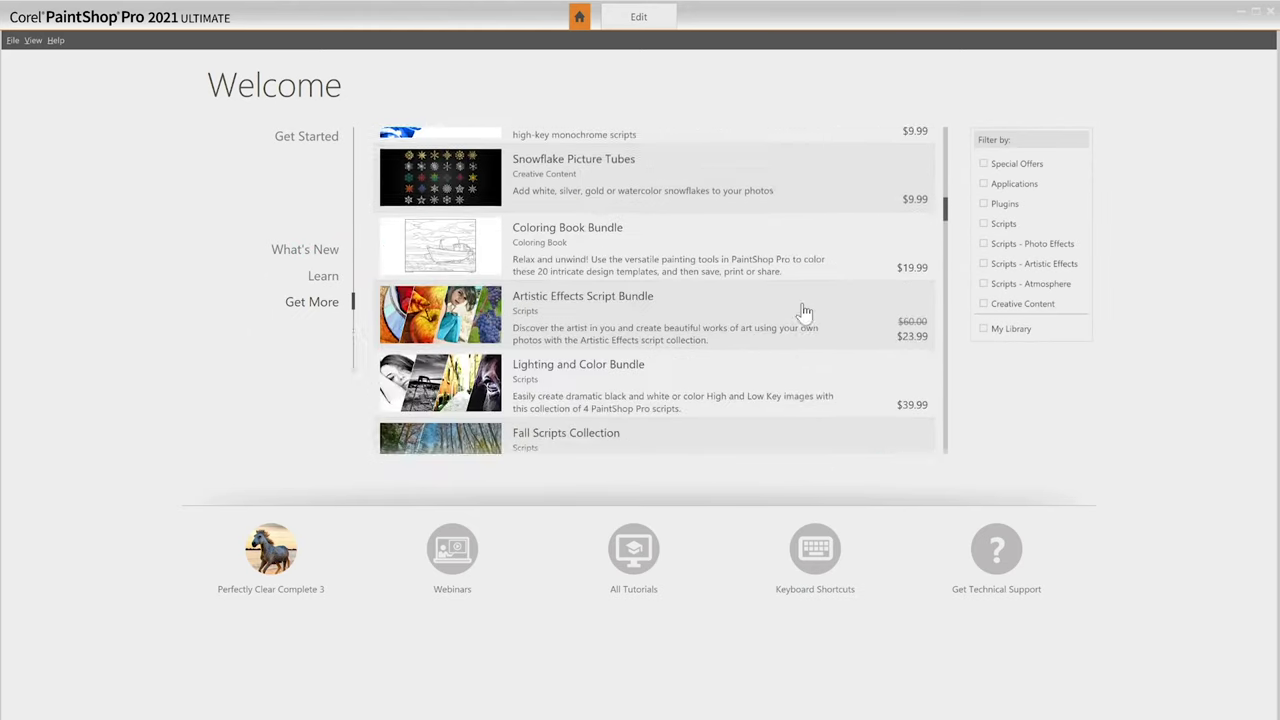
pyautogui.scroll(-5, 805, 313)
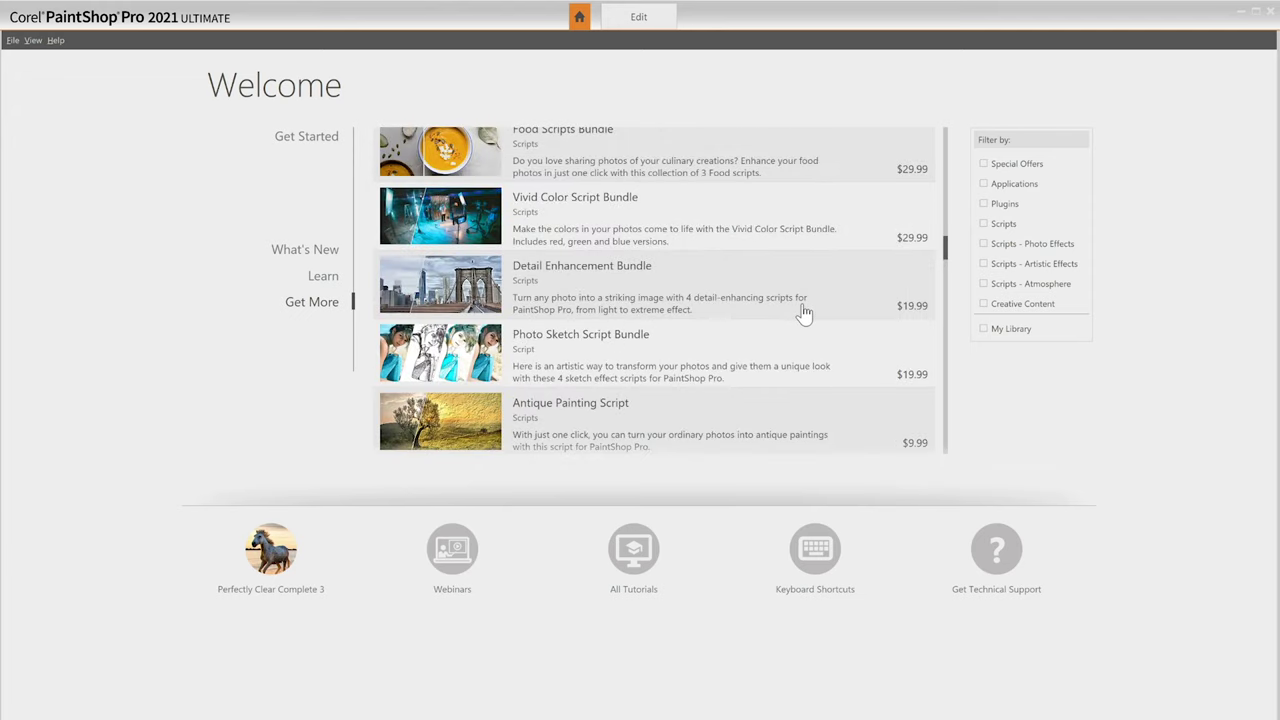
pyautogui.scroll(-6, 805, 313)
pyautogui.scroll(-4, 805, 313)
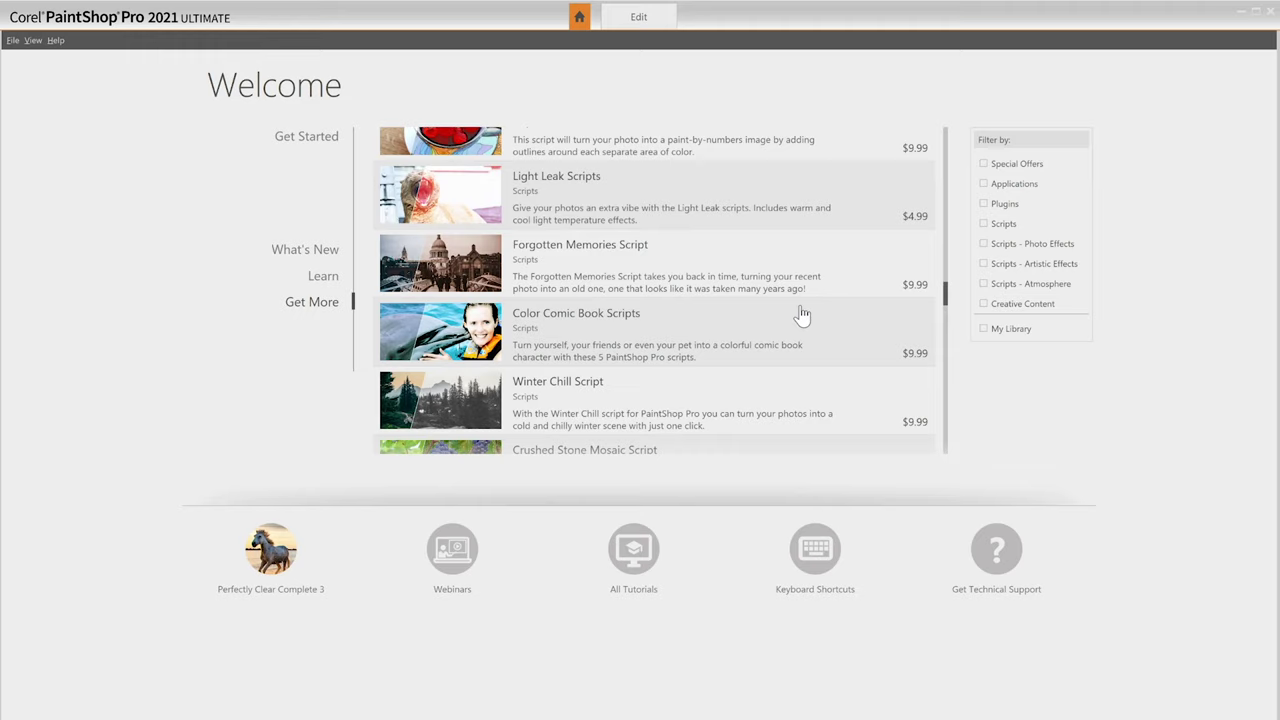
# Open the Mekong Delta photo from the Get Started screen.
pyautogui.click(337, 137)
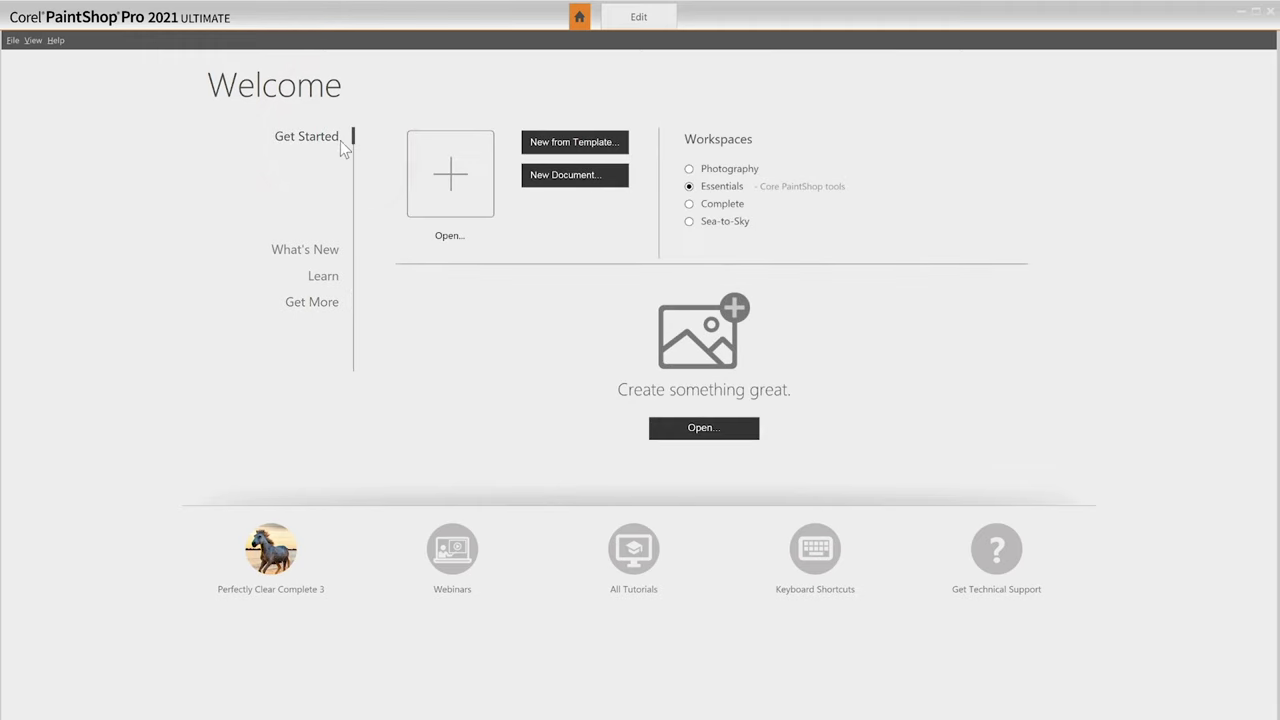
pyautogui.click(462, 190)
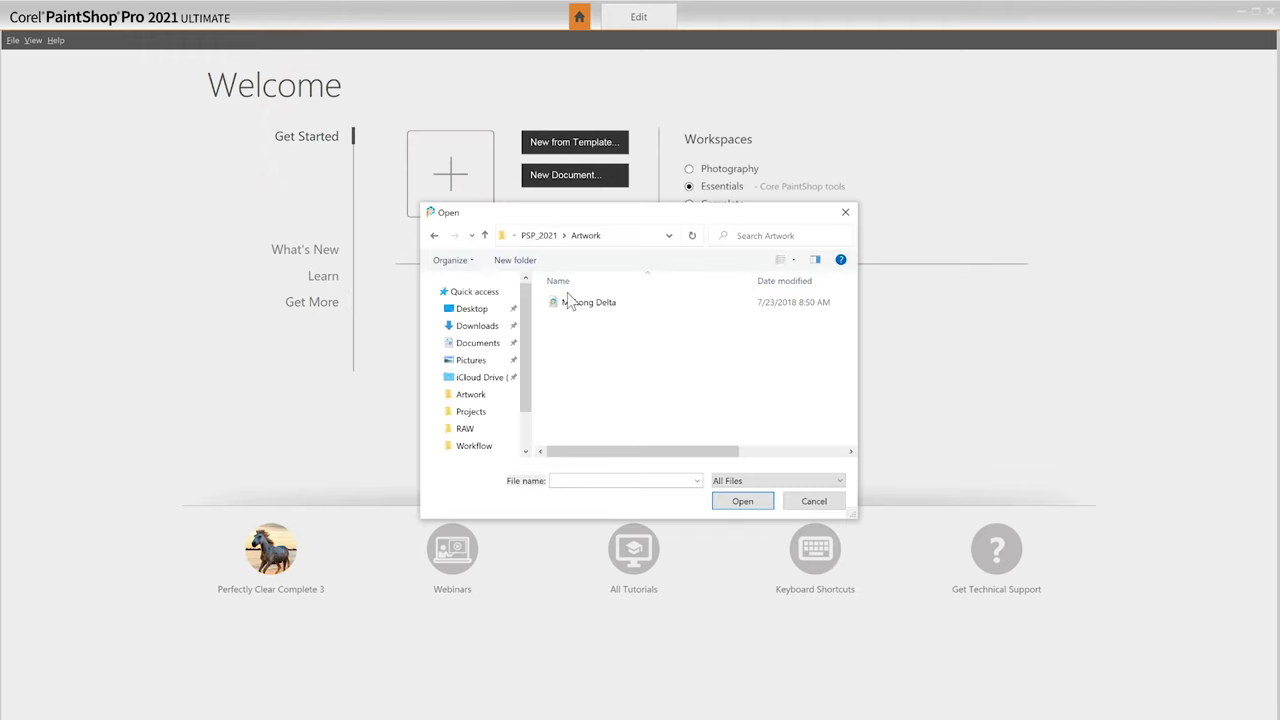
pyautogui.click(572, 302)
pyautogui.click(742, 501)
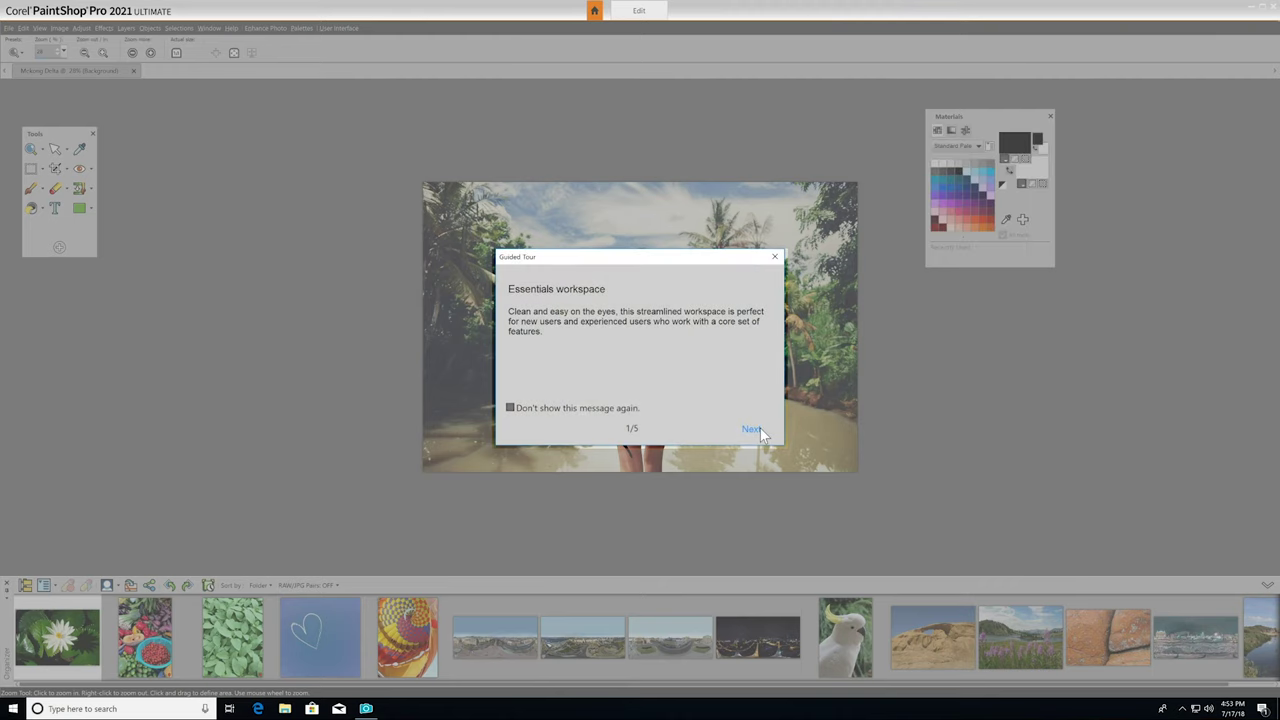
# Step through the Guided Tour to the end and set it not to show again.
pyautogui.click(758, 428)
pyautogui.click(752, 429)
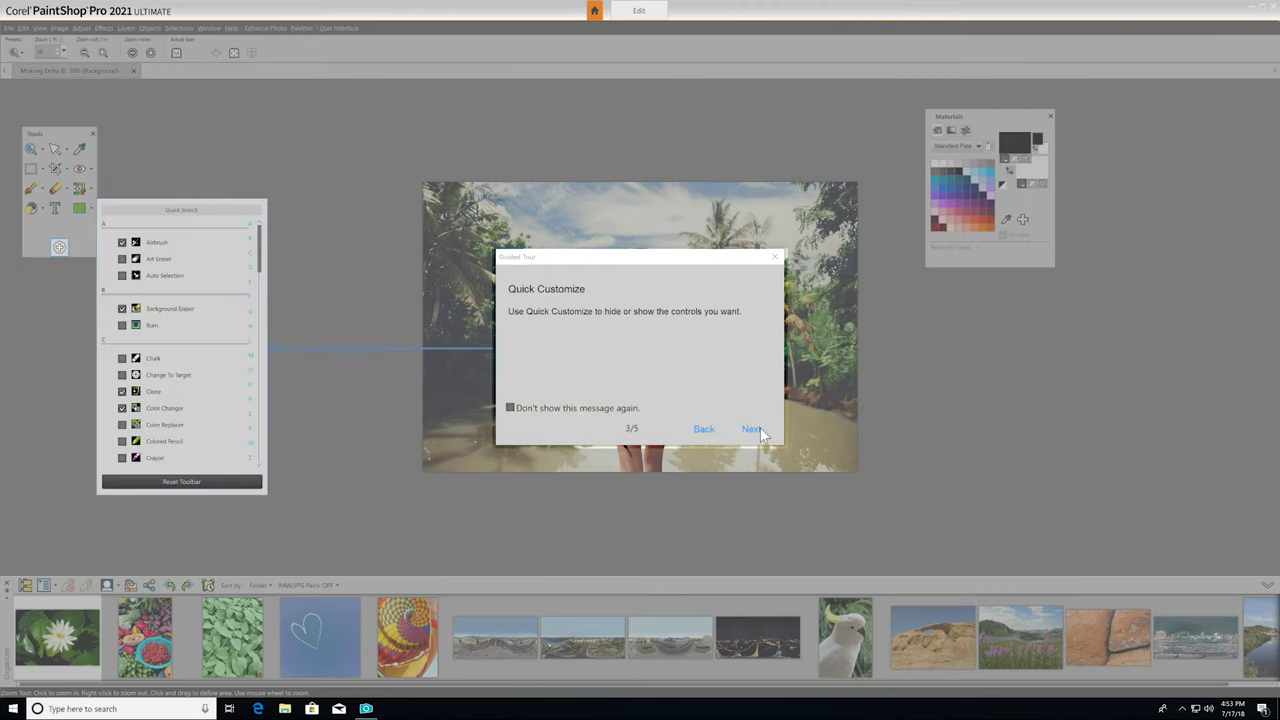
pyautogui.click(752, 429)
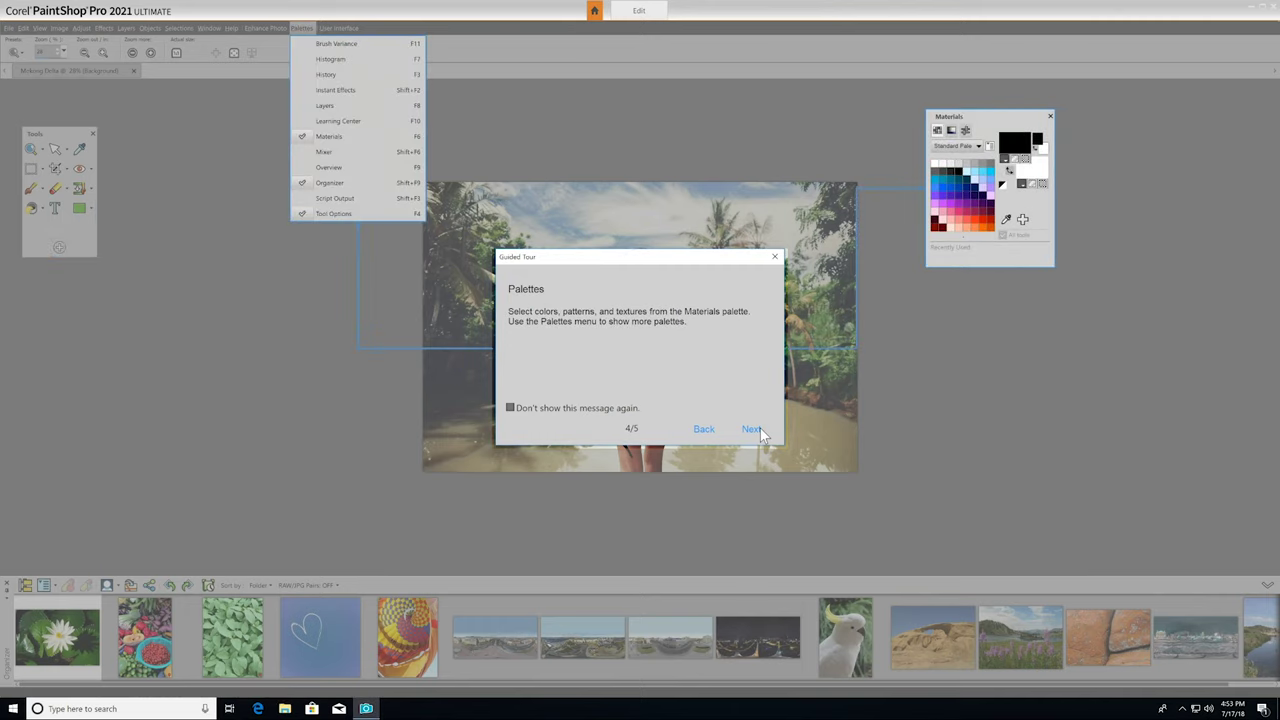
pyautogui.click(752, 429)
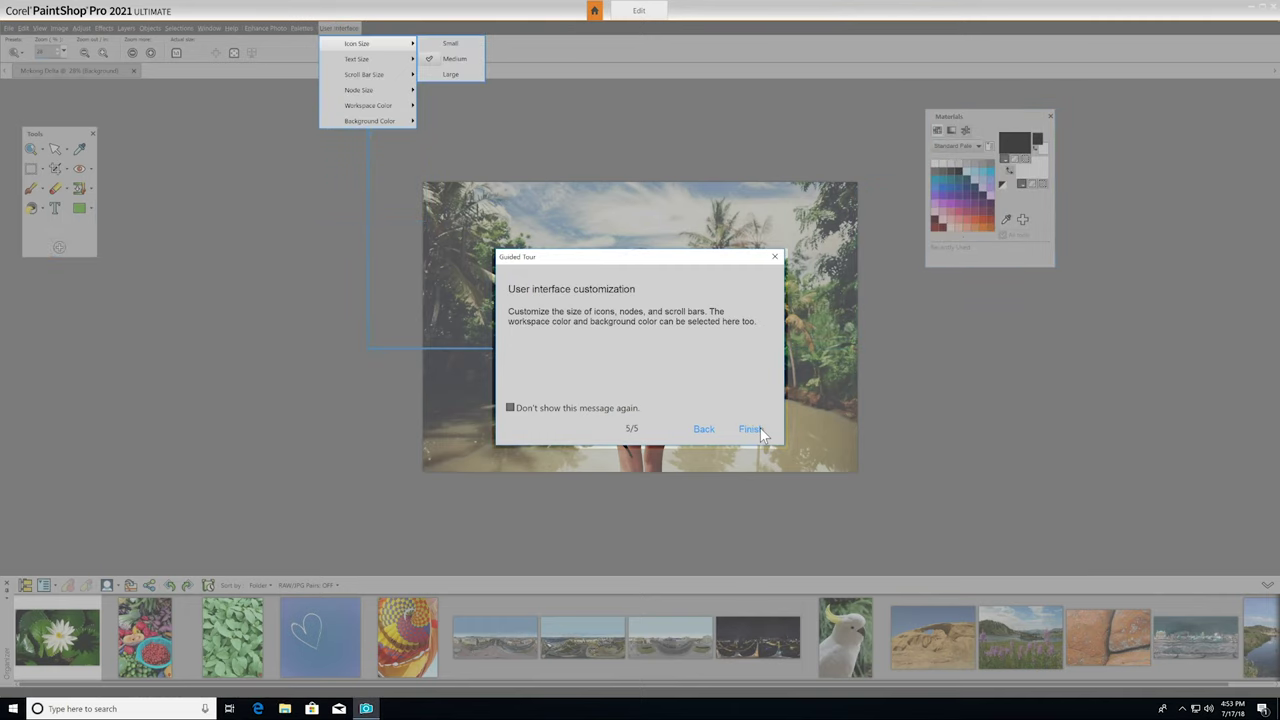
pyautogui.click(760, 428)
pyautogui.click(510, 408)
pyautogui.click(755, 429)
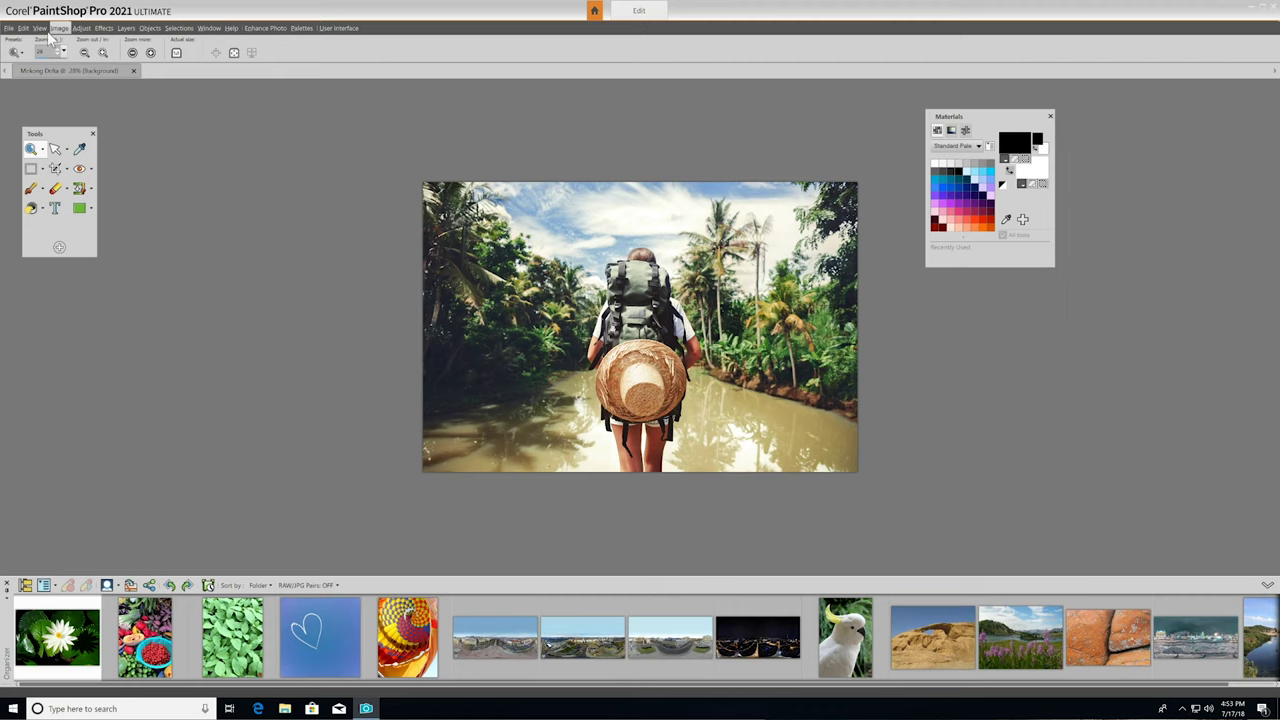
pyautogui.click(9, 28)
pyautogui.moveTo(138, 432)
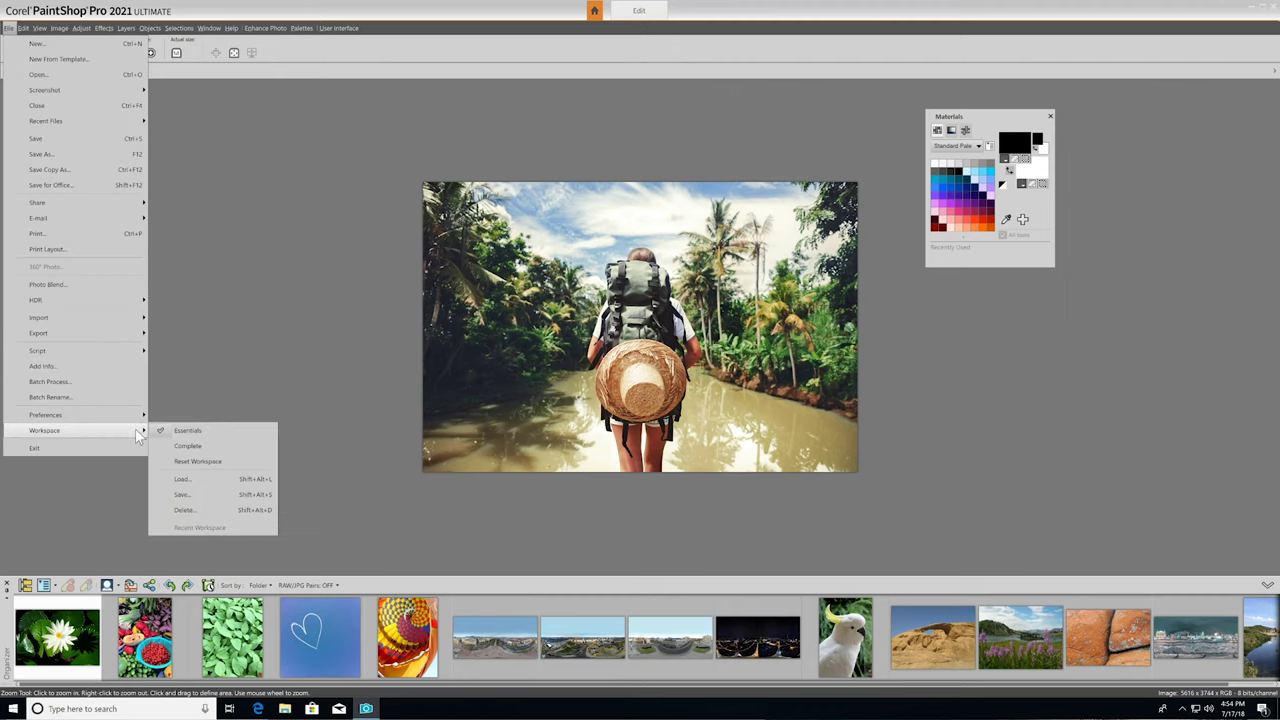
pyautogui.click(236, 446)
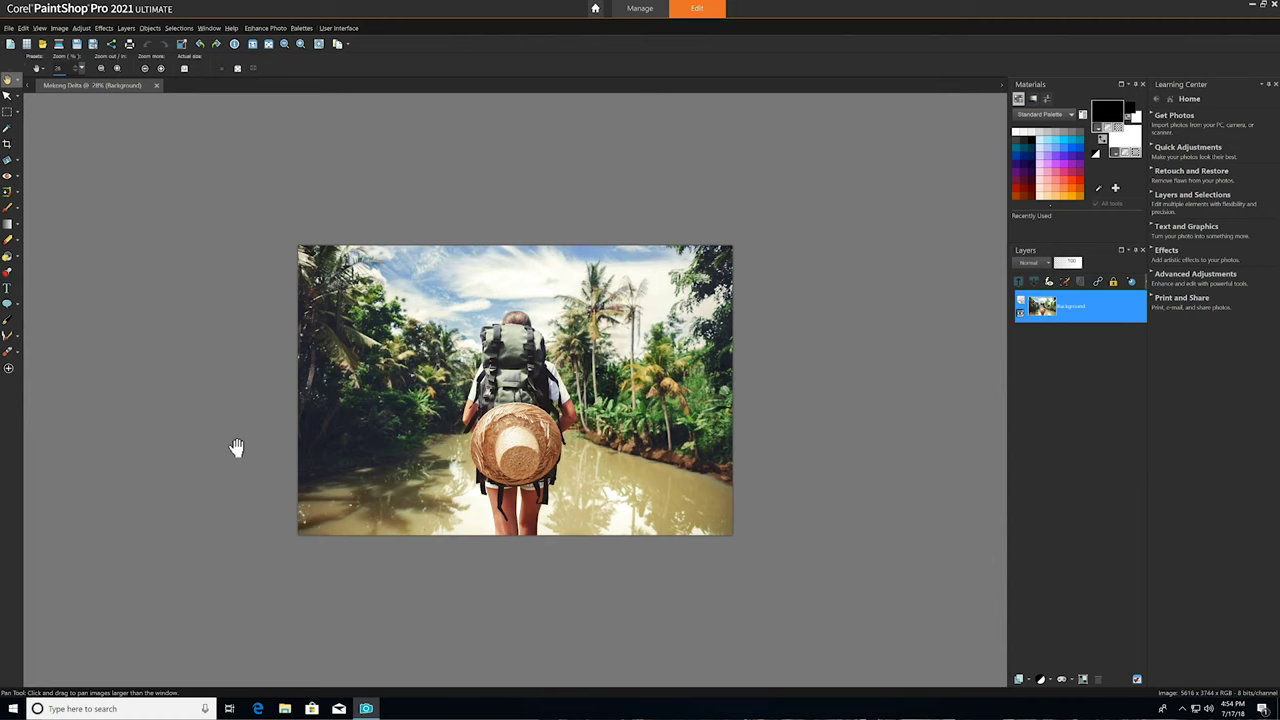
pyautogui.click(640, 8)
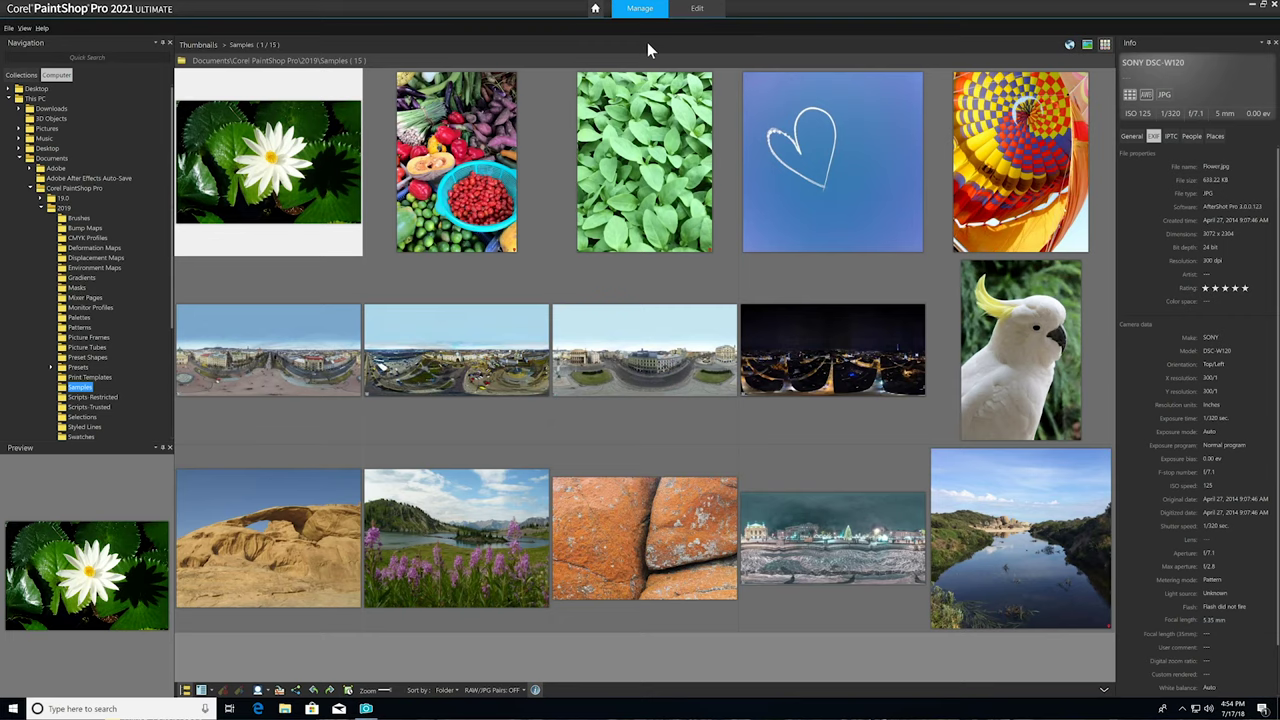
pyautogui.click(697, 12)
pyautogui.click(9, 28)
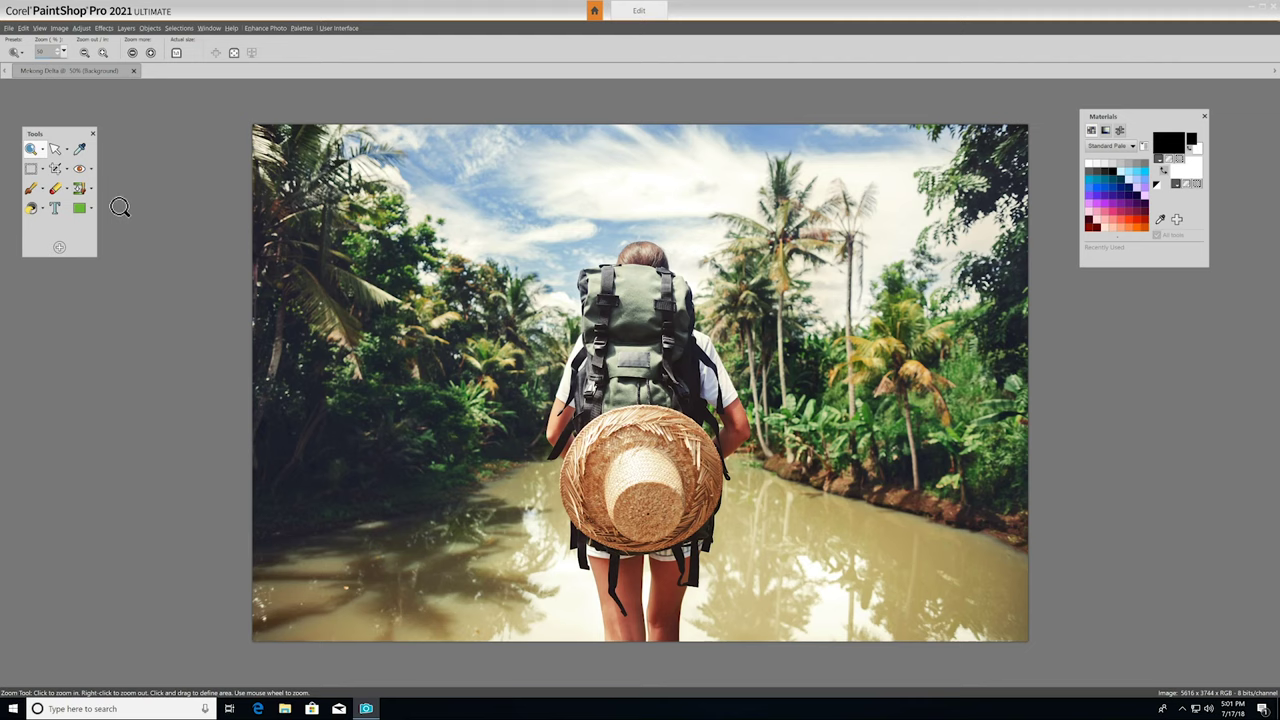
pyautogui.click(59, 247)
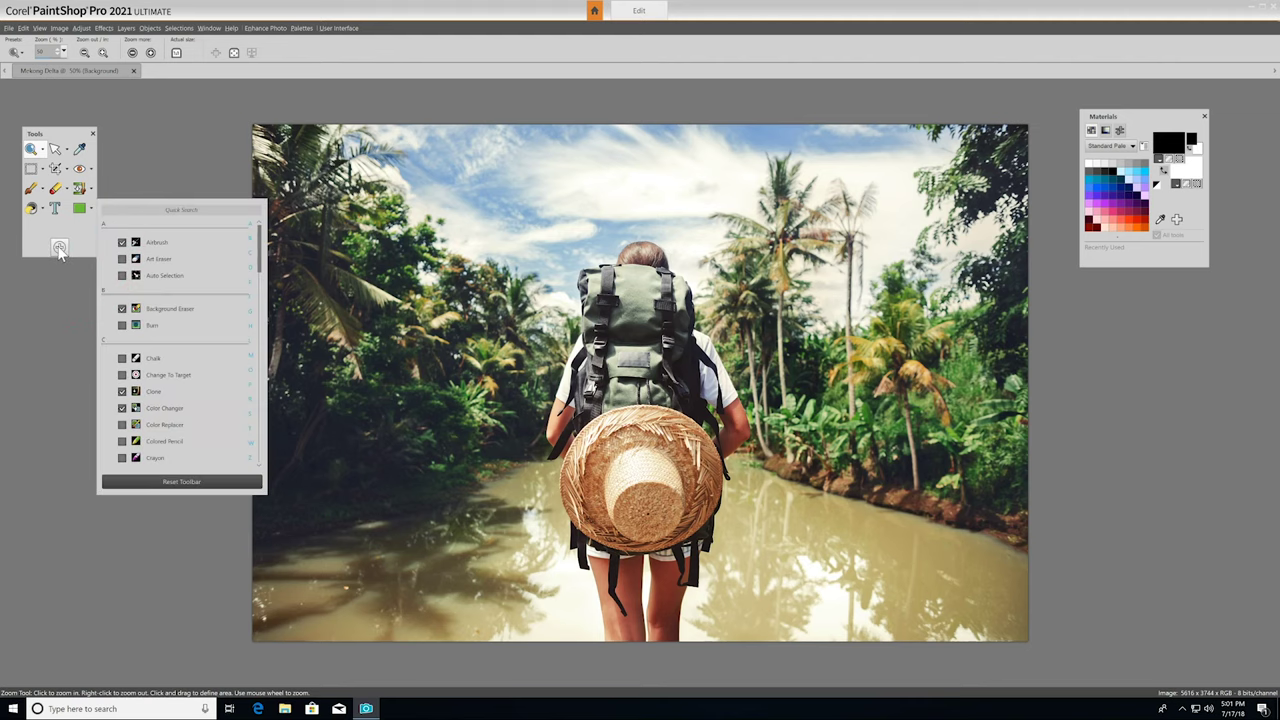
pyautogui.moveTo(260, 258)
pyautogui.mouseDown()
pyautogui.moveTo(263, 375)
pyautogui.moveTo(262, 232)
pyautogui.mouseUp()
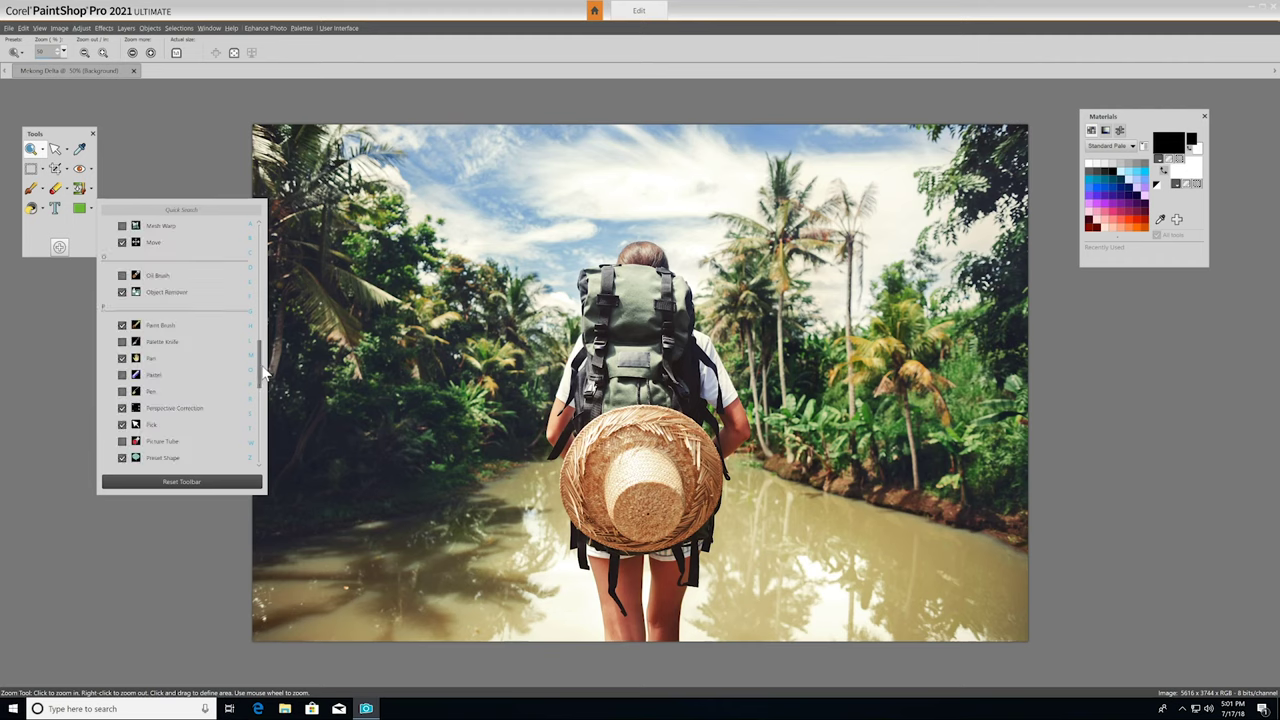
pyautogui.click(182, 208)
pyautogui.write('e')
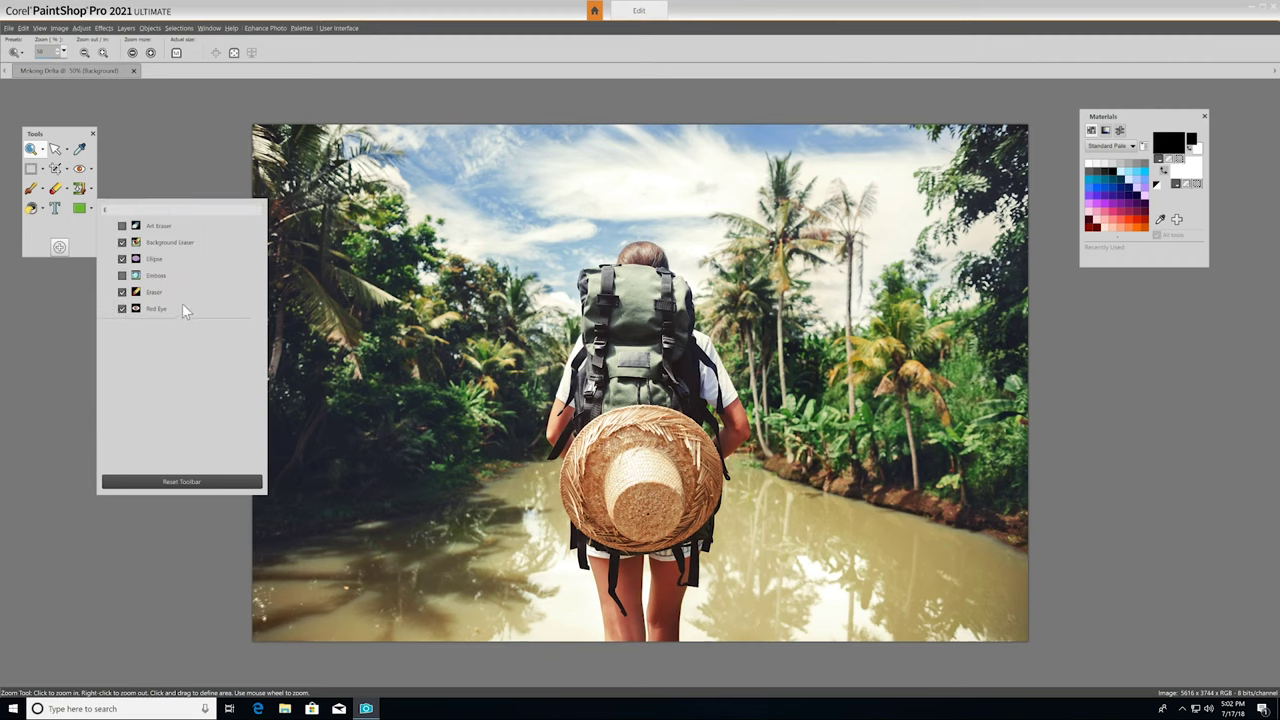
pyautogui.press('BackSpace')
pyautogui.press('Escape')
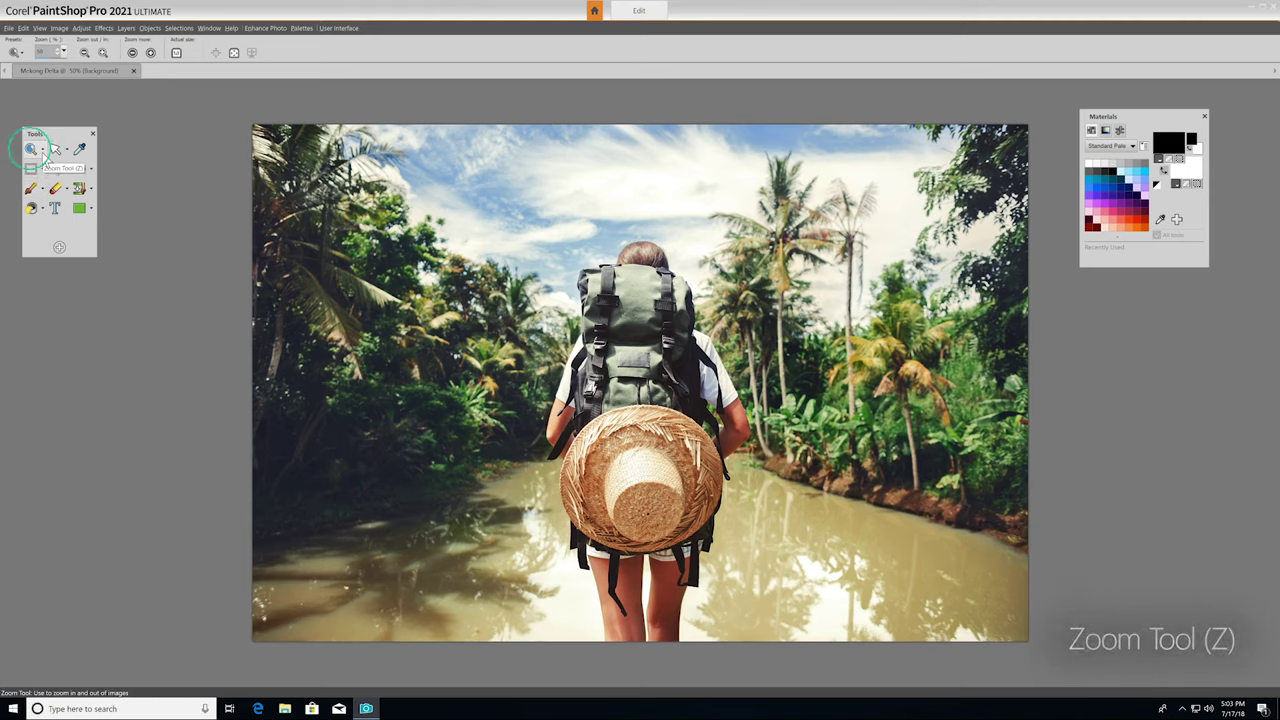
# Zoom into the Mekong Delta photo and pan across it with the Pan tool.
pyautogui.click(651, 316)
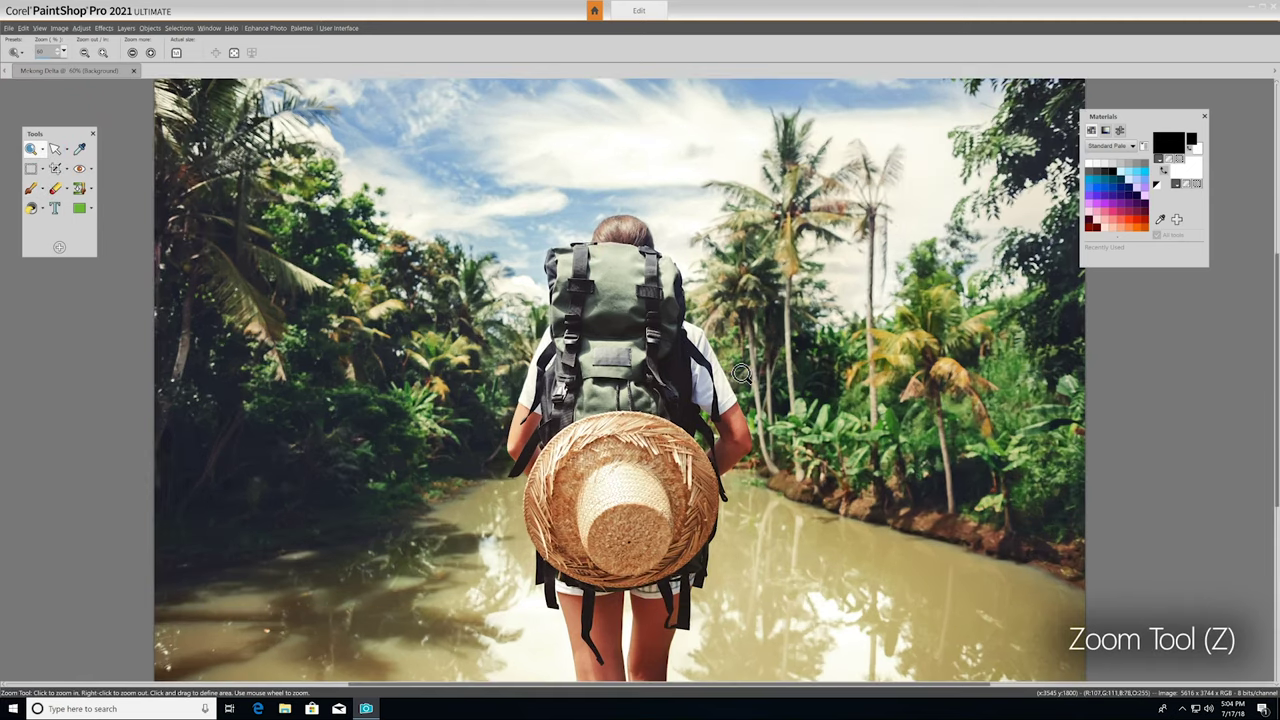
pyautogui.scroll(-4, 651, 316)
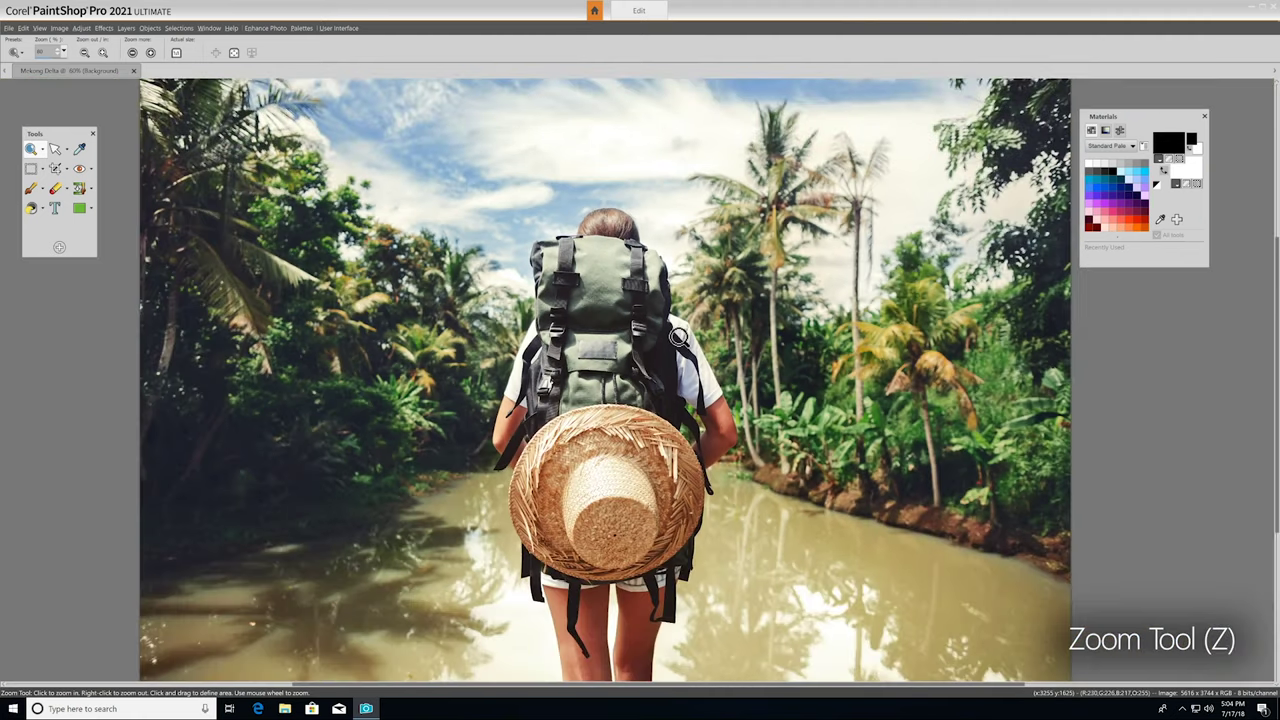
pyautogui.scroll(2, 679, 337)
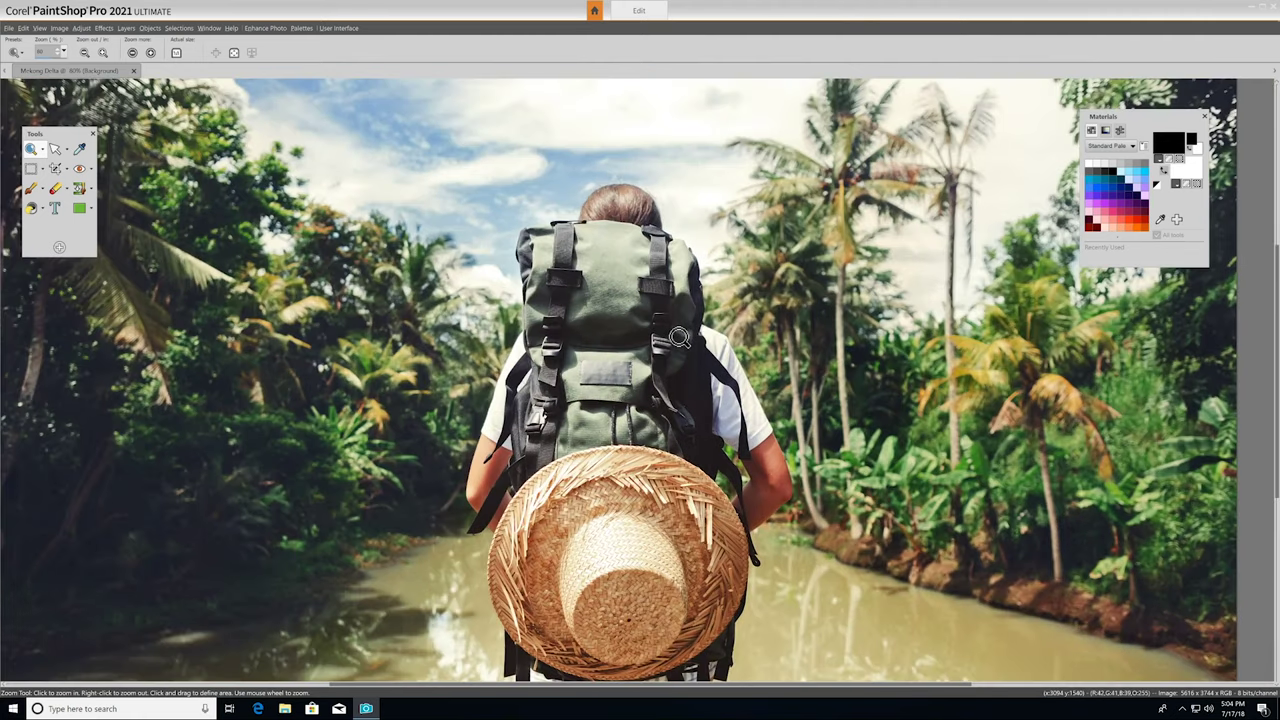
pyautogui.click(42, 148)
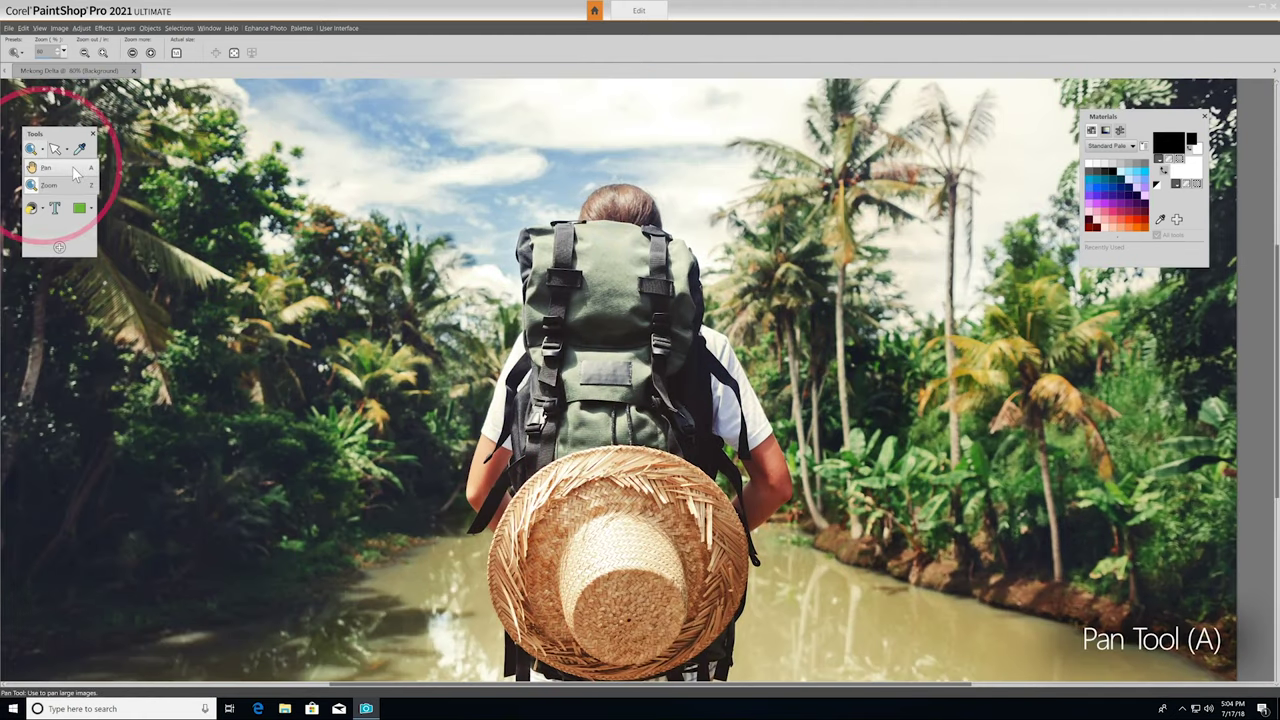
pyautogui.click(74, 170)
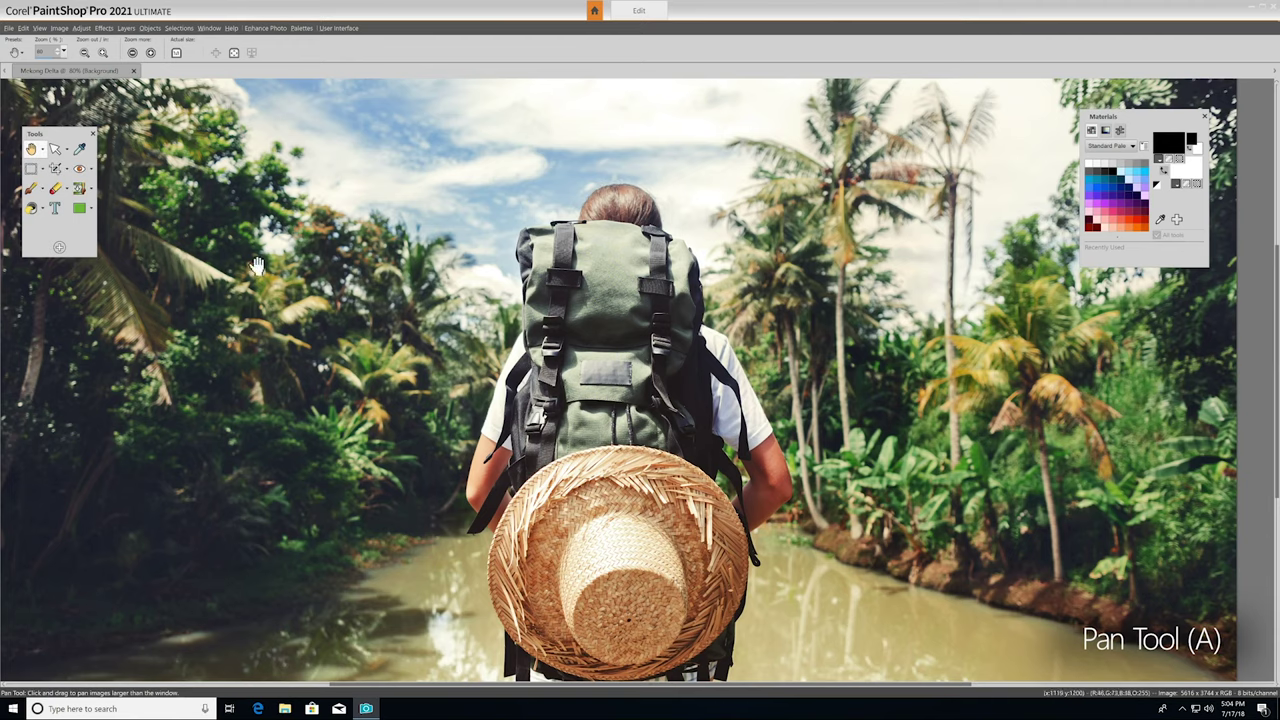
pyautogui.moveTo(340, 372); pyautogui.dragTo(517, 373)
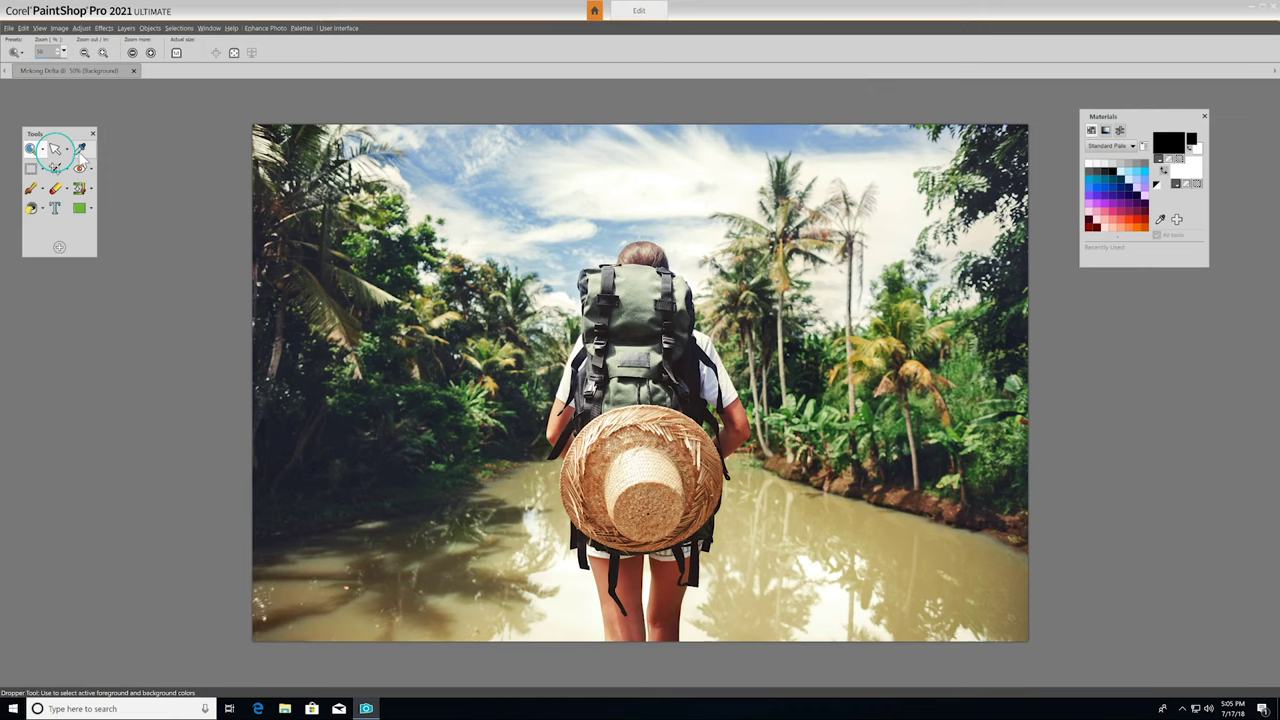
# Drag the photo with the Pick and Move tools, promoting the background to Raster 1.
pyautogui.click(66, 148)
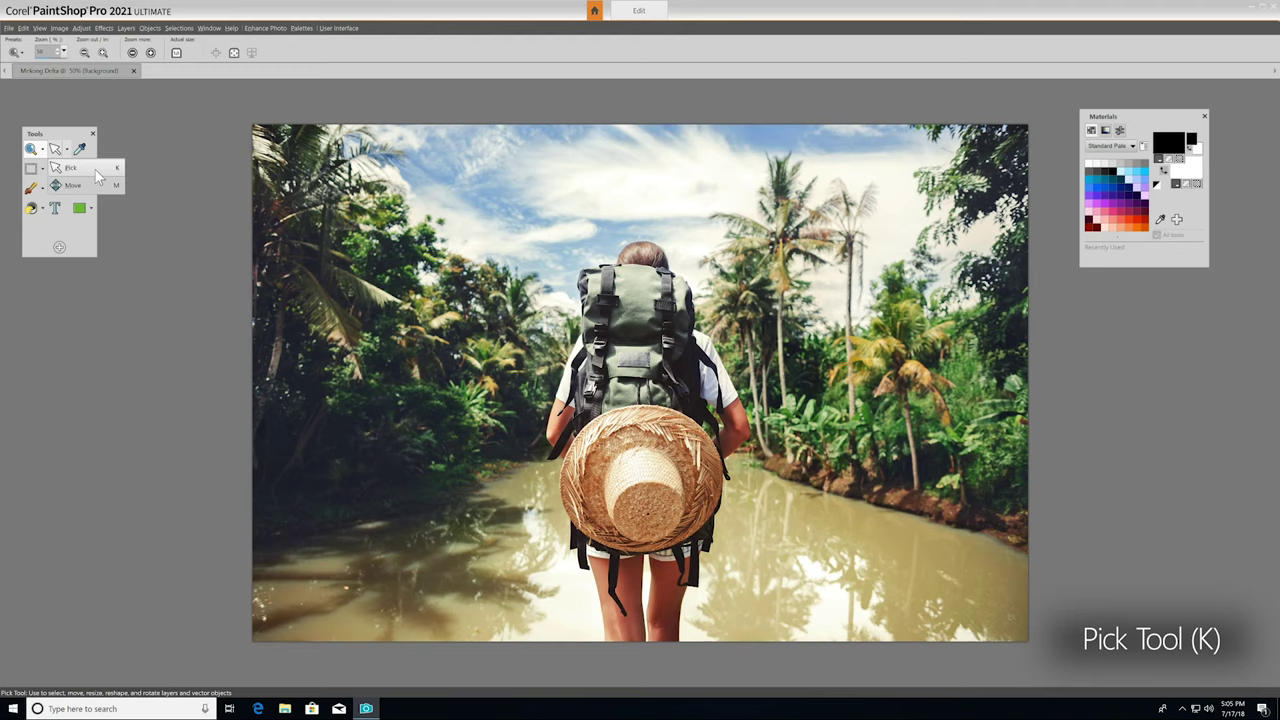
pyautogui.click(97, 170)
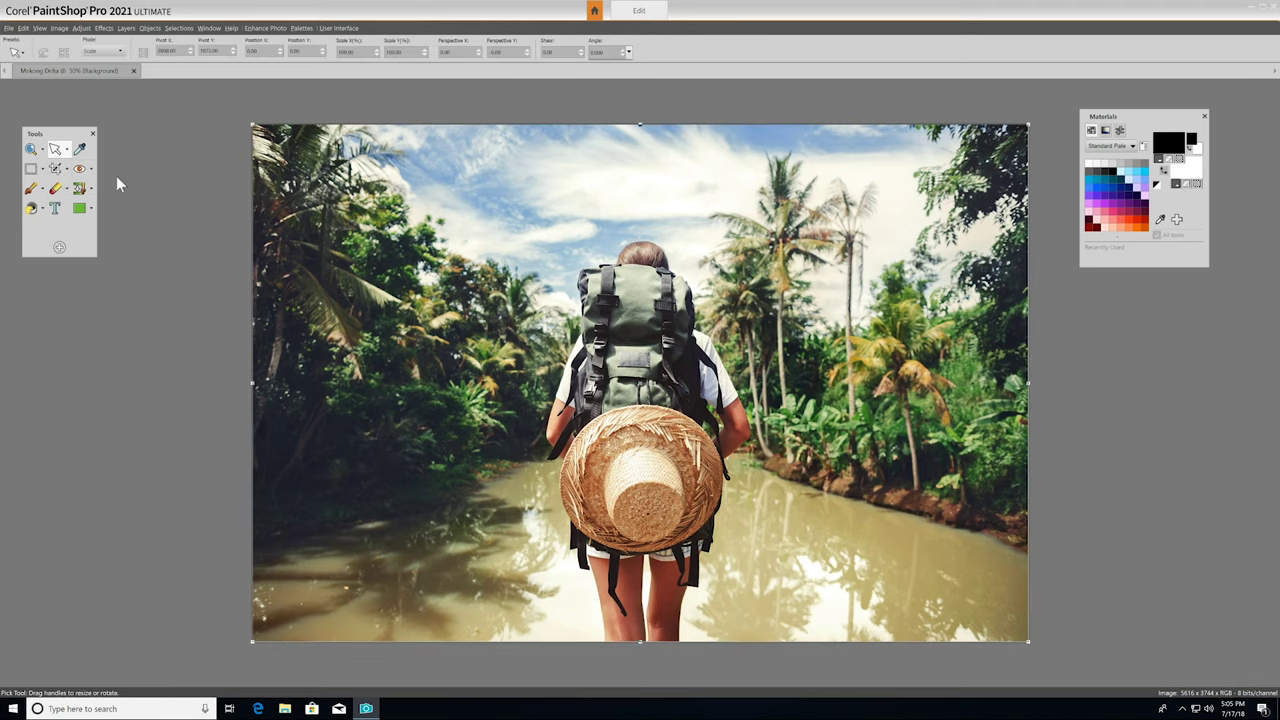
pyautogui.moveTo(264, 134); pyautogui.dragTo(430, 243)
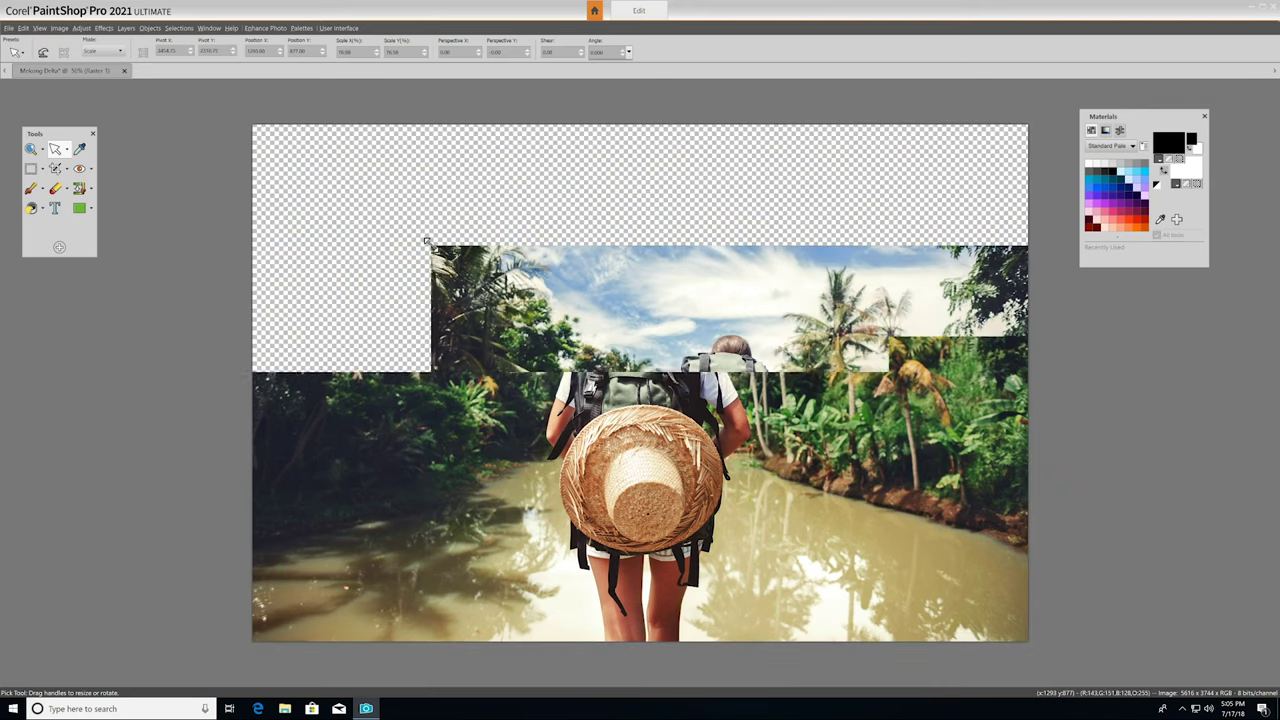
pyautogui.press('m')
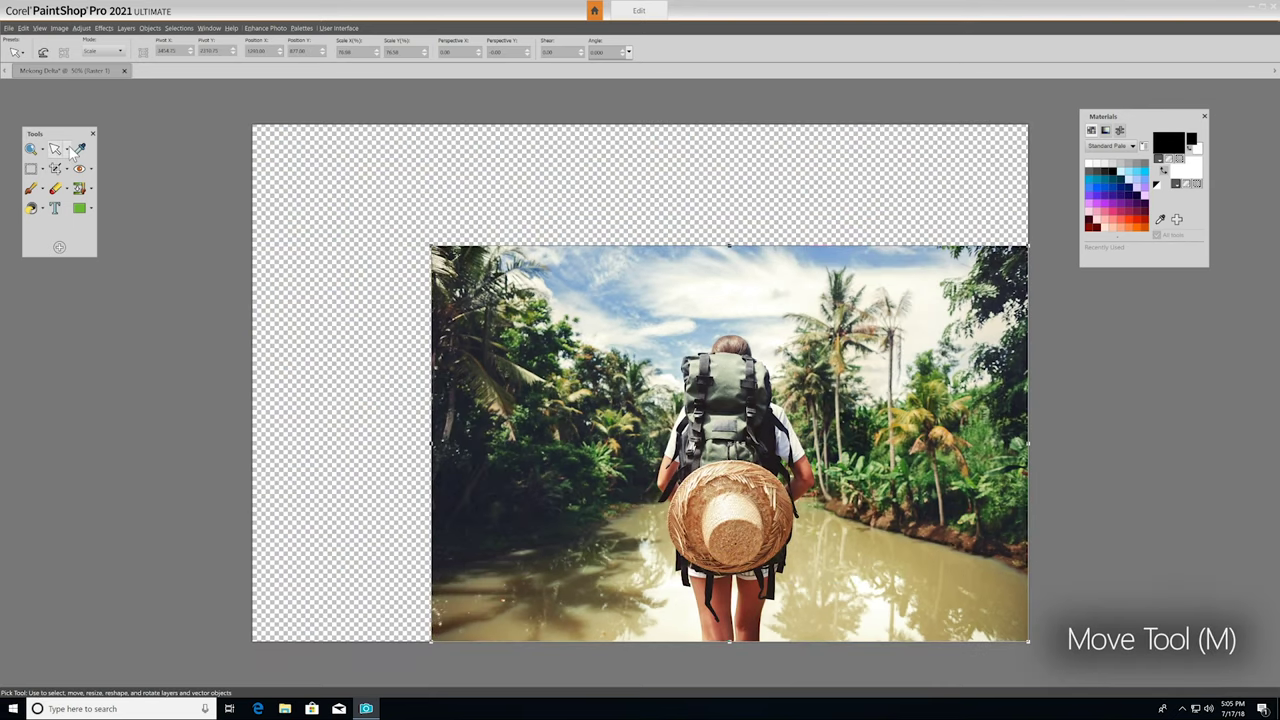
pyautogui.moveTo(672, 408); pyautogui.dragTo(592, 345)
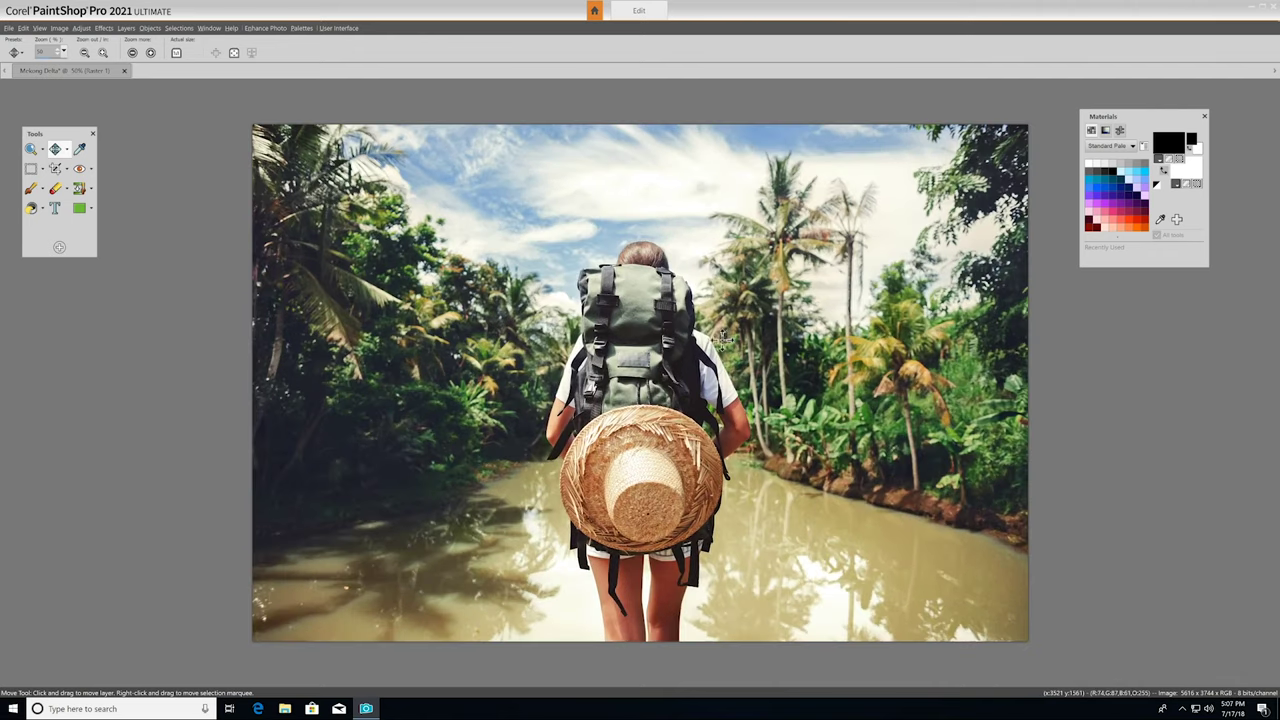
# Sample the dark green foliage with the Dropper as the foreground colour.
pyautogui.click(79, 148)
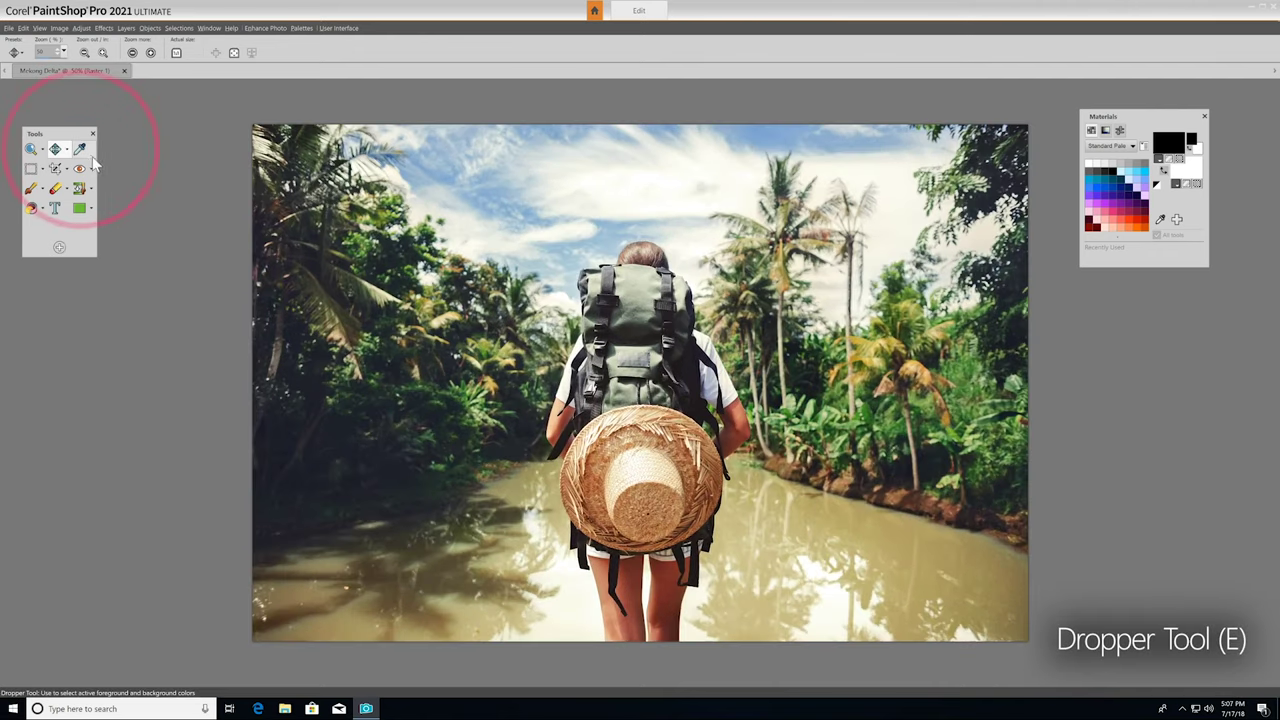
pyautogui.click(79, 148)
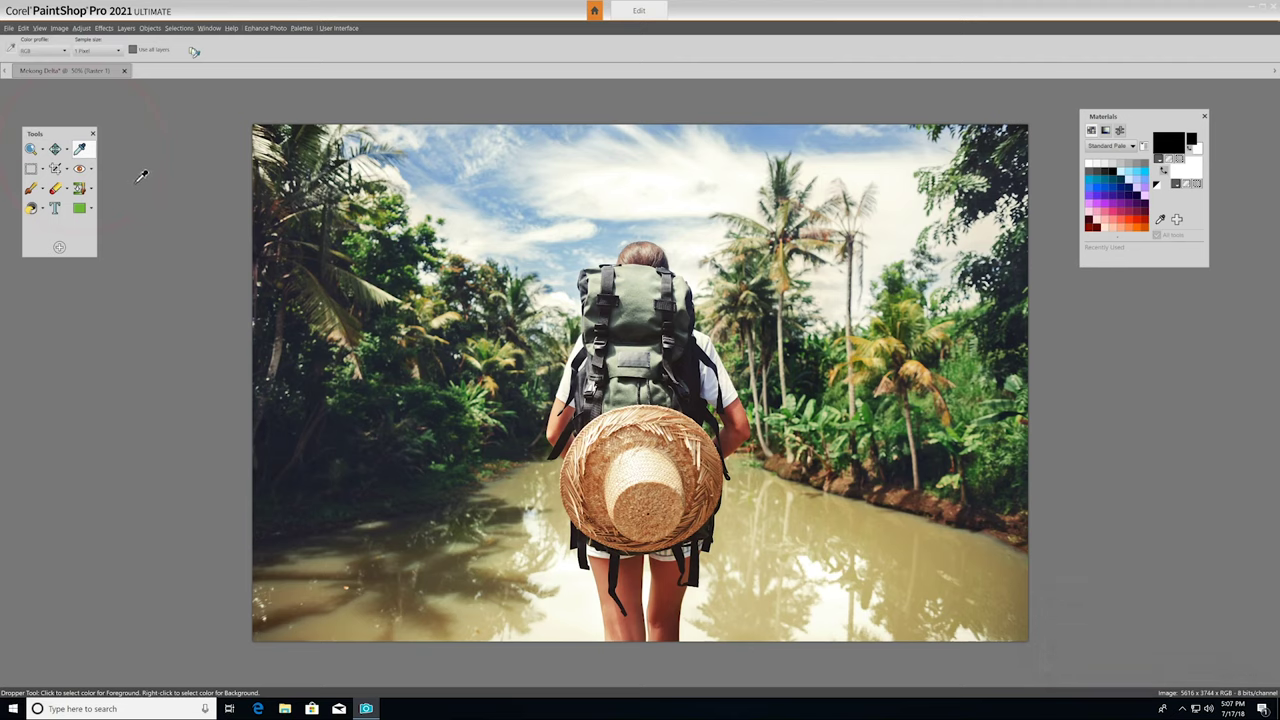
pyautogui.click(396, 342)
pyautogui.click(398, 330)
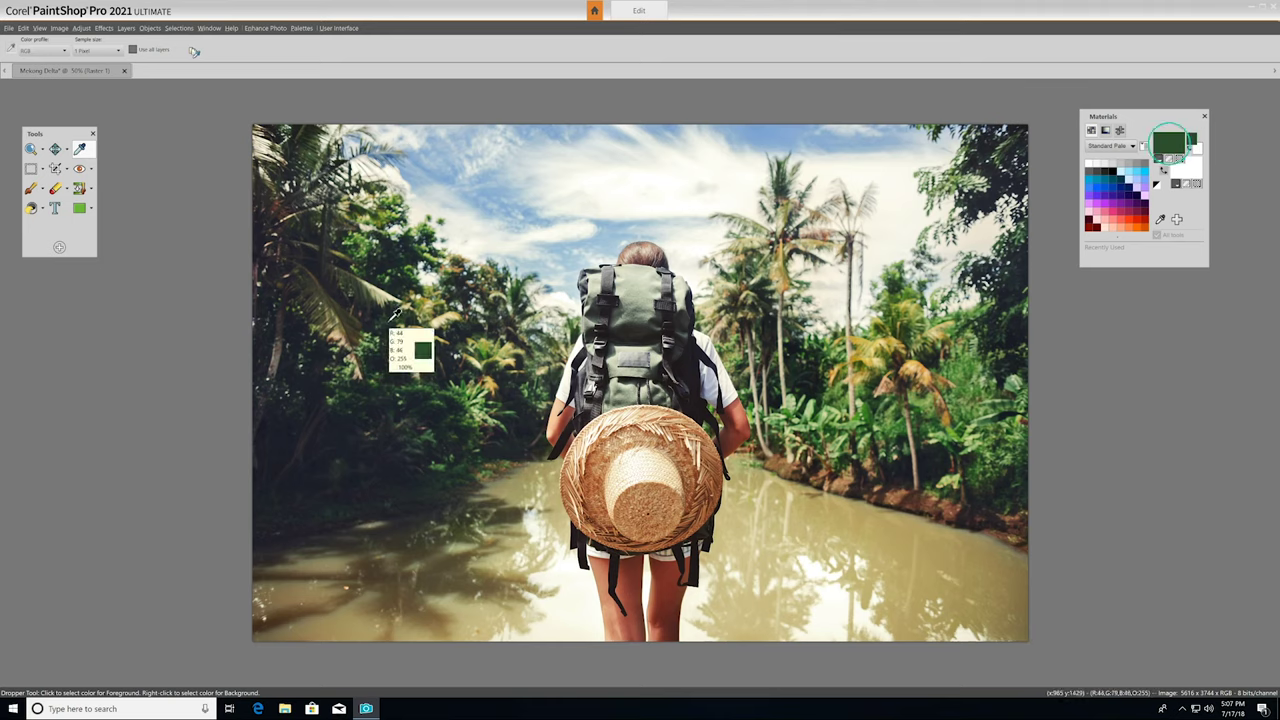
# Swap colours, make the foreground transparent, and add the 'Mekong Delta - July 2018' caption at lower right.
pyautogui.click(1192, 149)
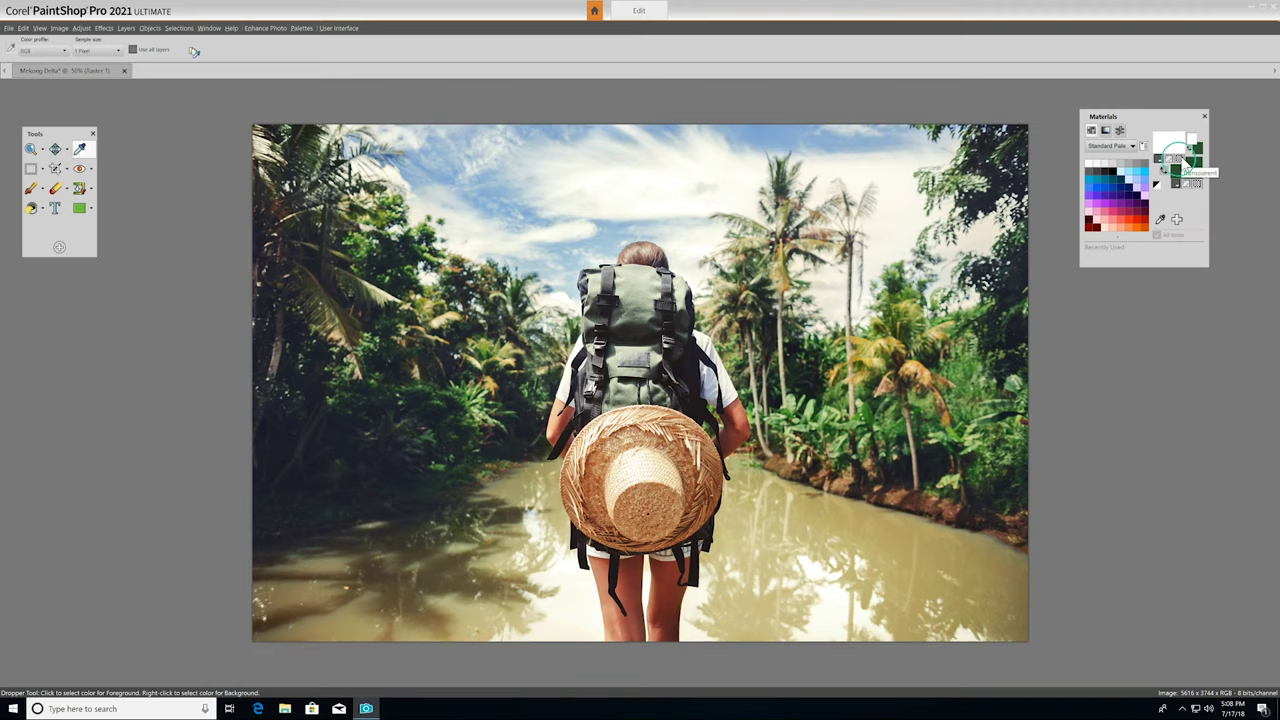
pyautogui.click(1181, 157)
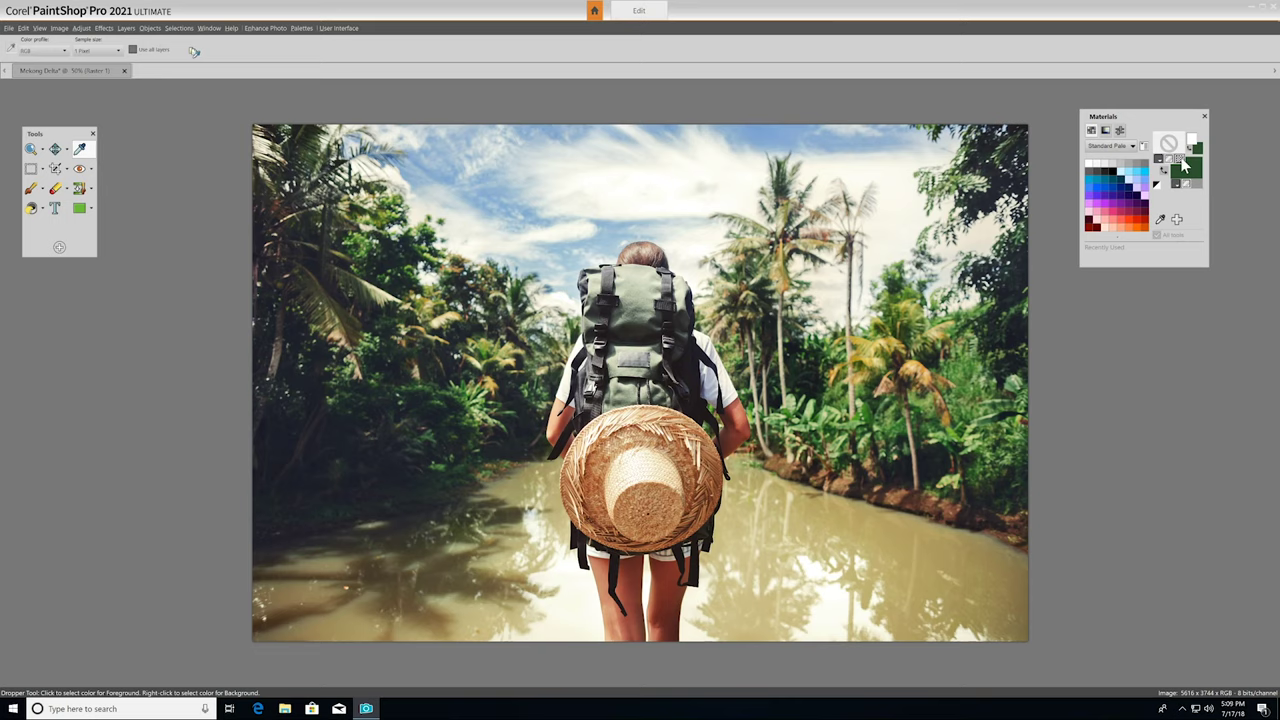
pyautogui.click(54, 208)
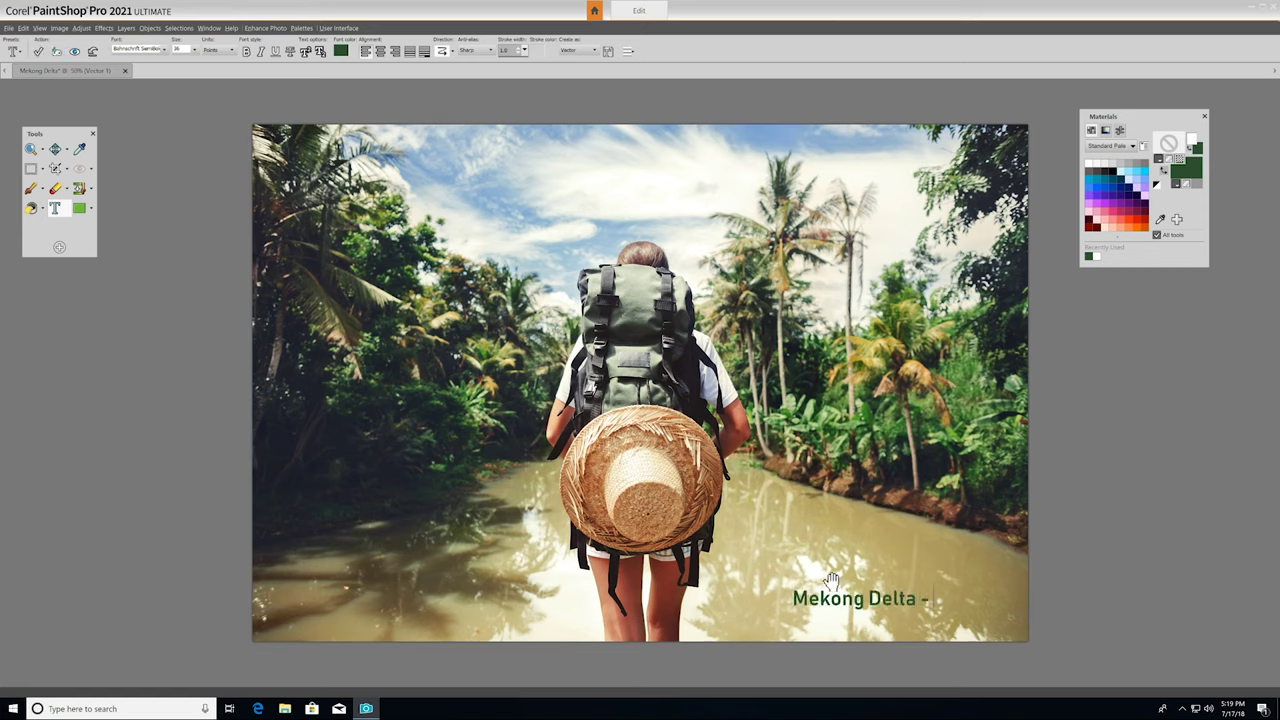
pyautogui.write('y 2018')
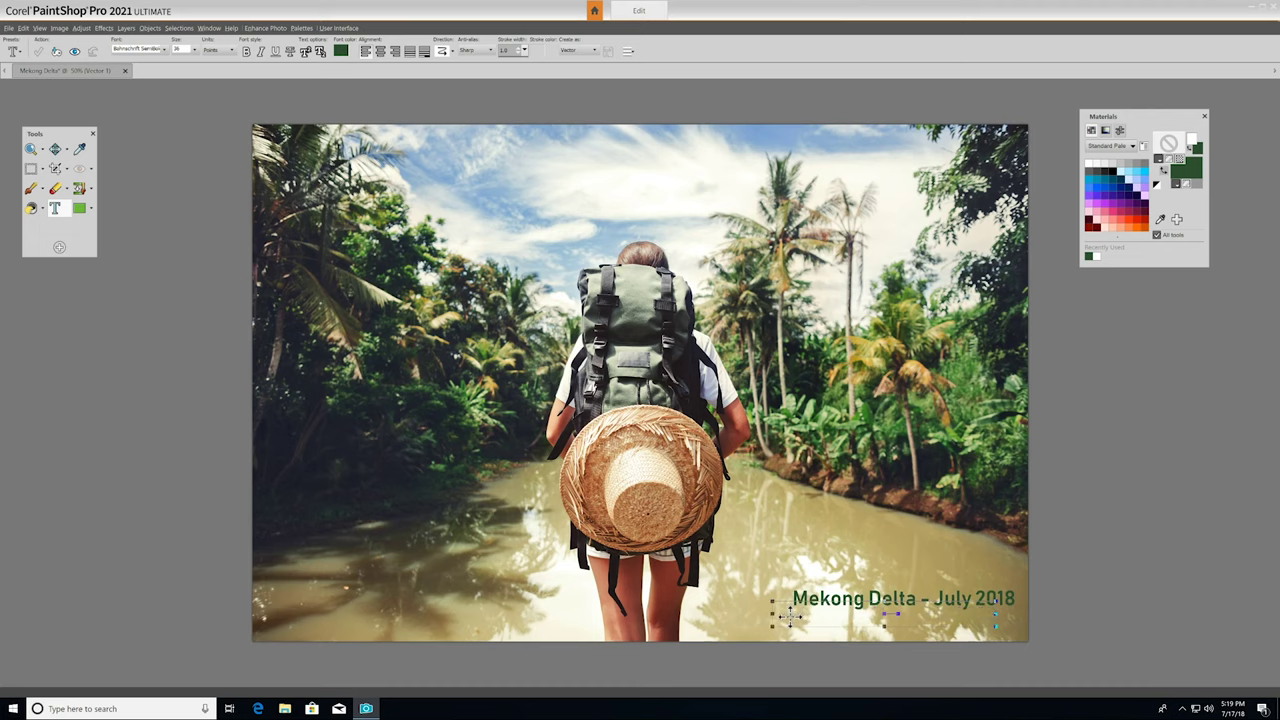
pyautogui.click(1050, 597)
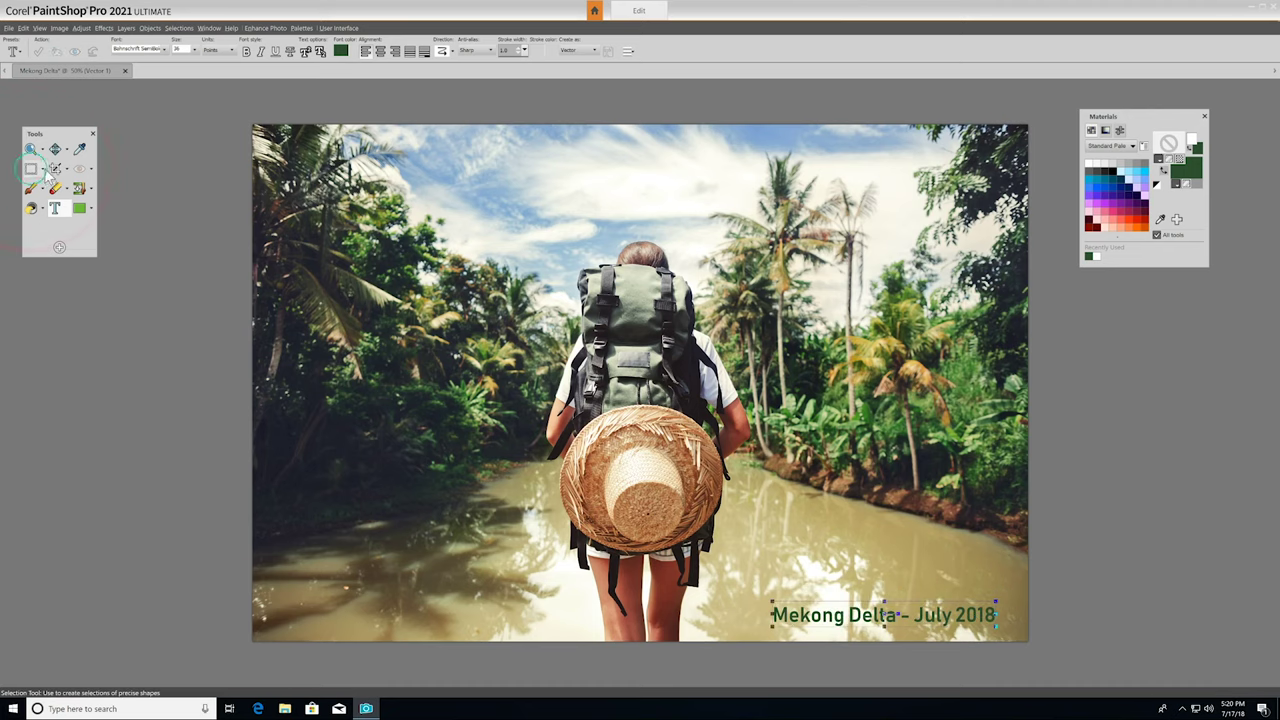
# Switch the Selection tool to Circle type and clear the trial rectangle over the left foliage.
pyautogui.click(43, 170)
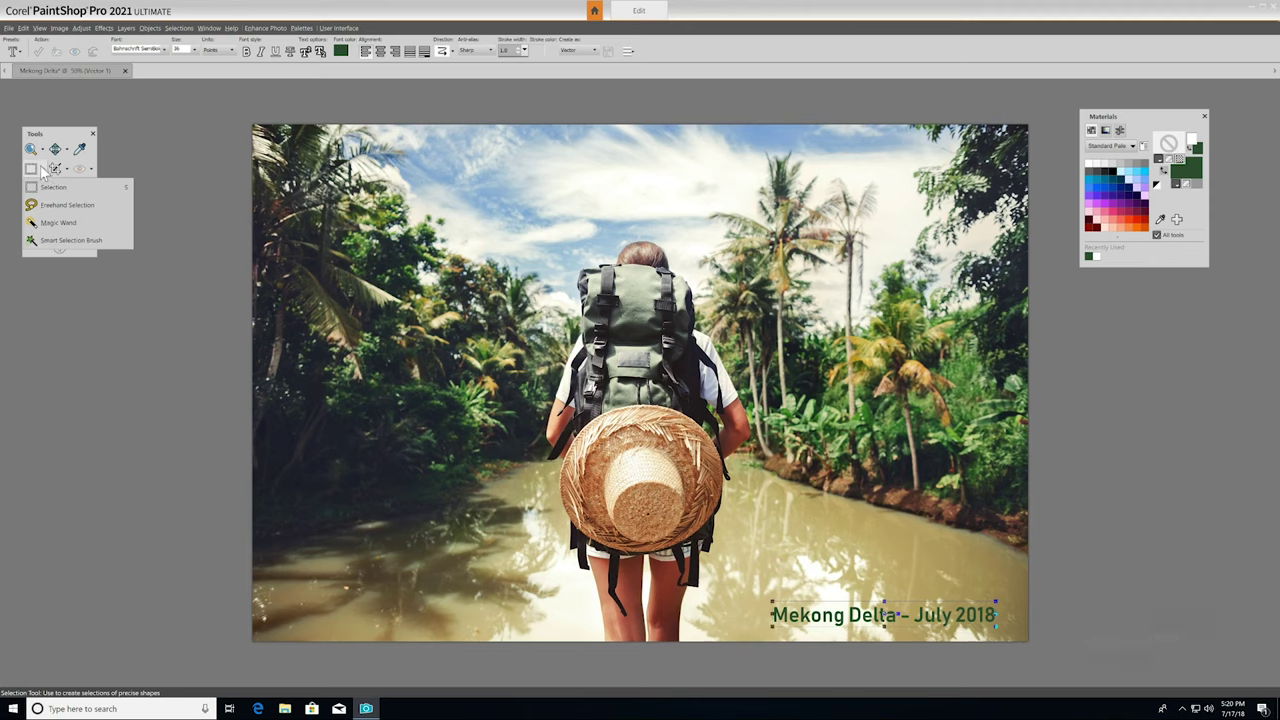
pyautogui.click(55, 188)
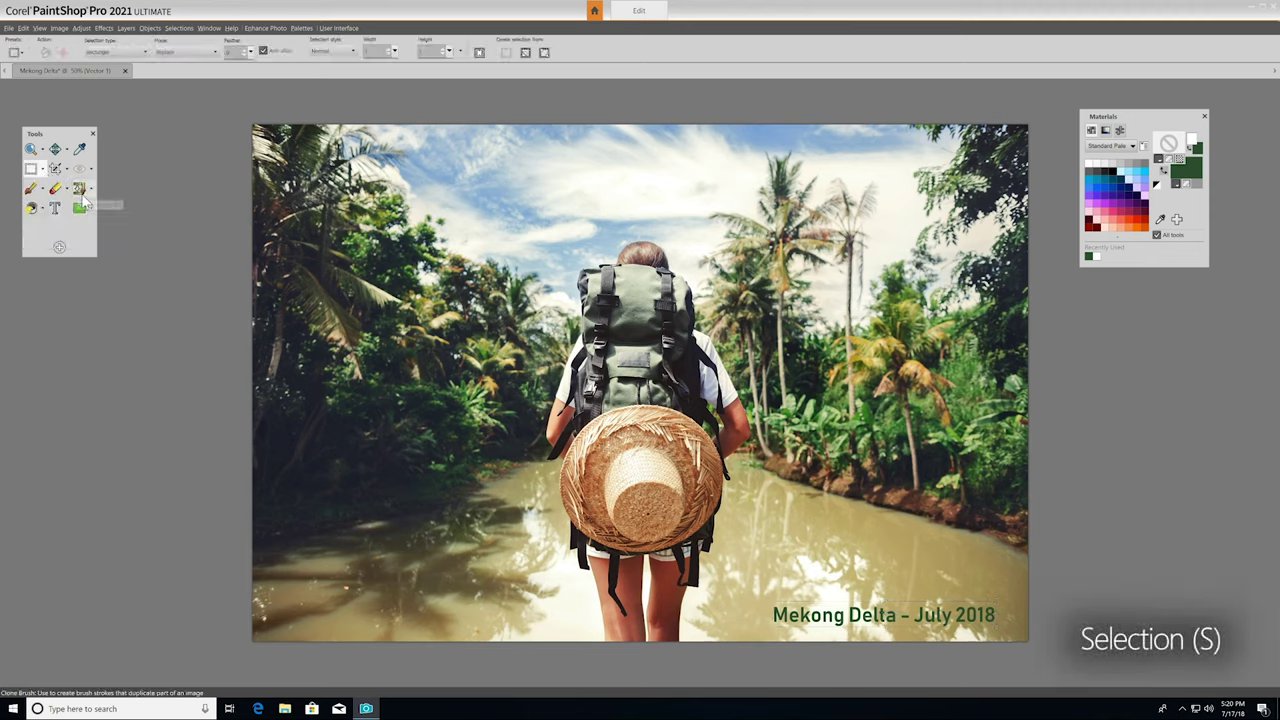
pyautogui.moveTo(290, 187); pyautogui.dragTo(525, 490)
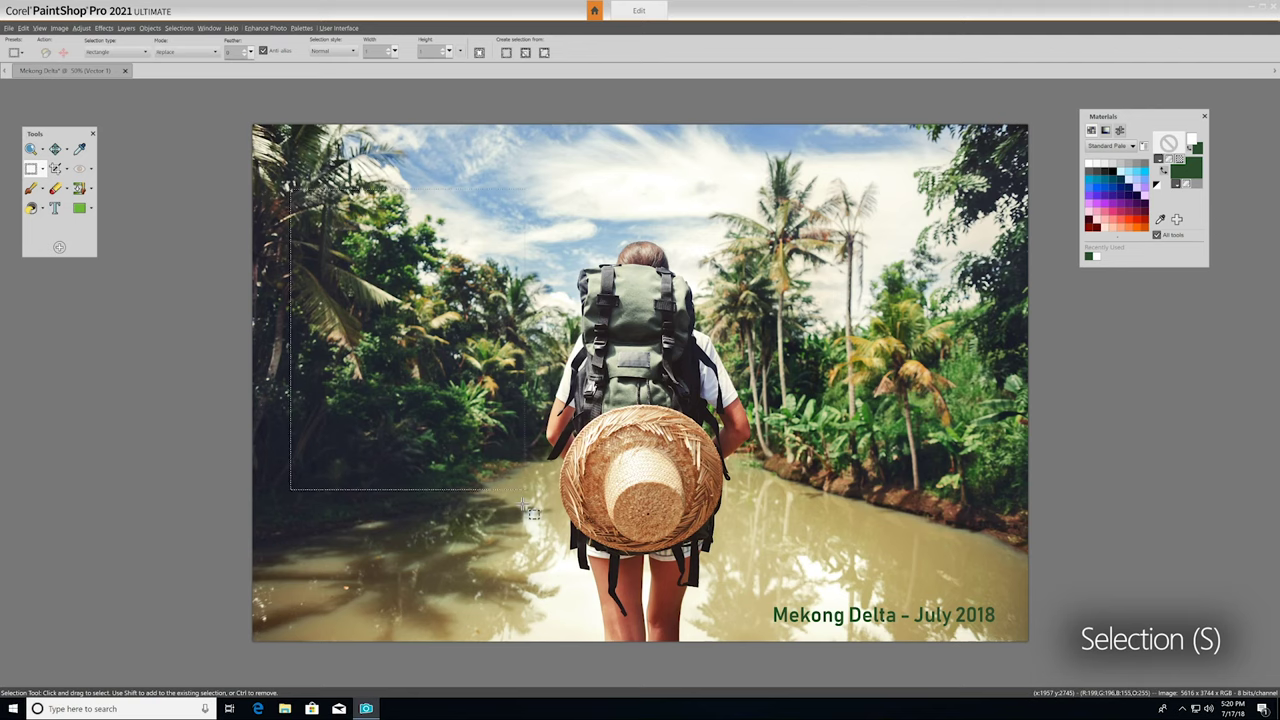
pyautogui.click(120, 52)
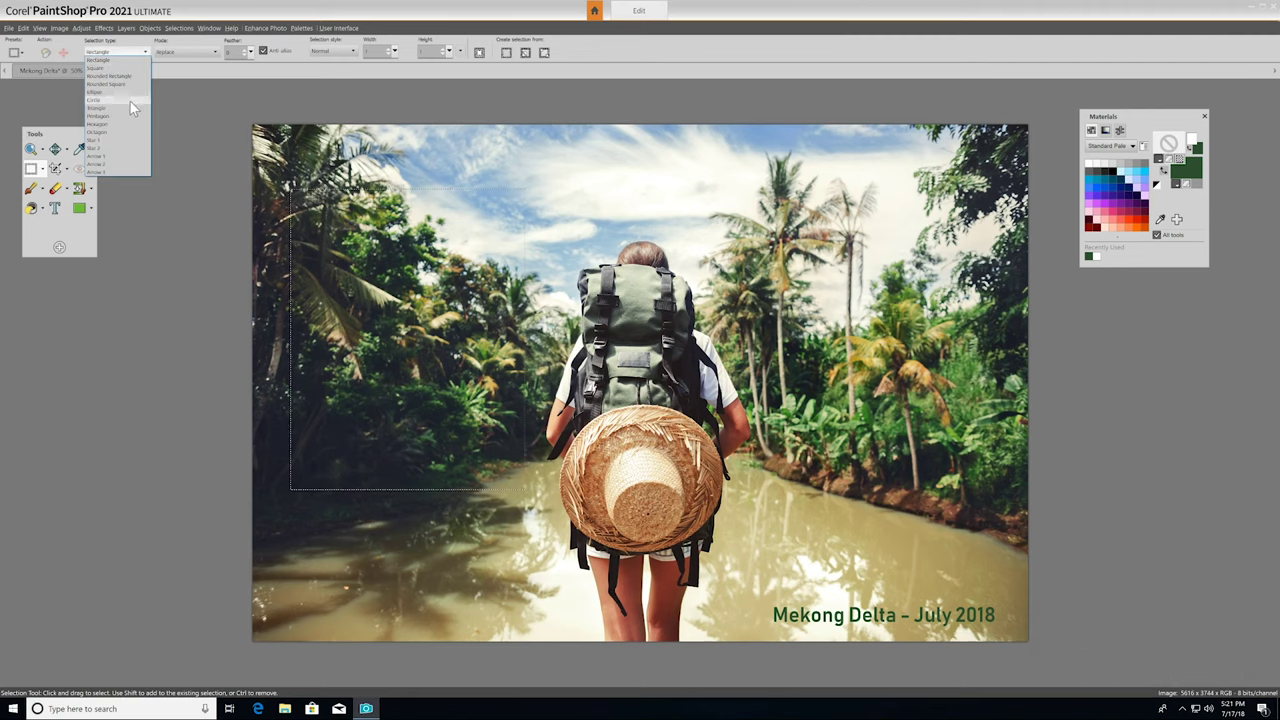
pyautogui.click(130, 101)
pyautogui.click(749, 322)
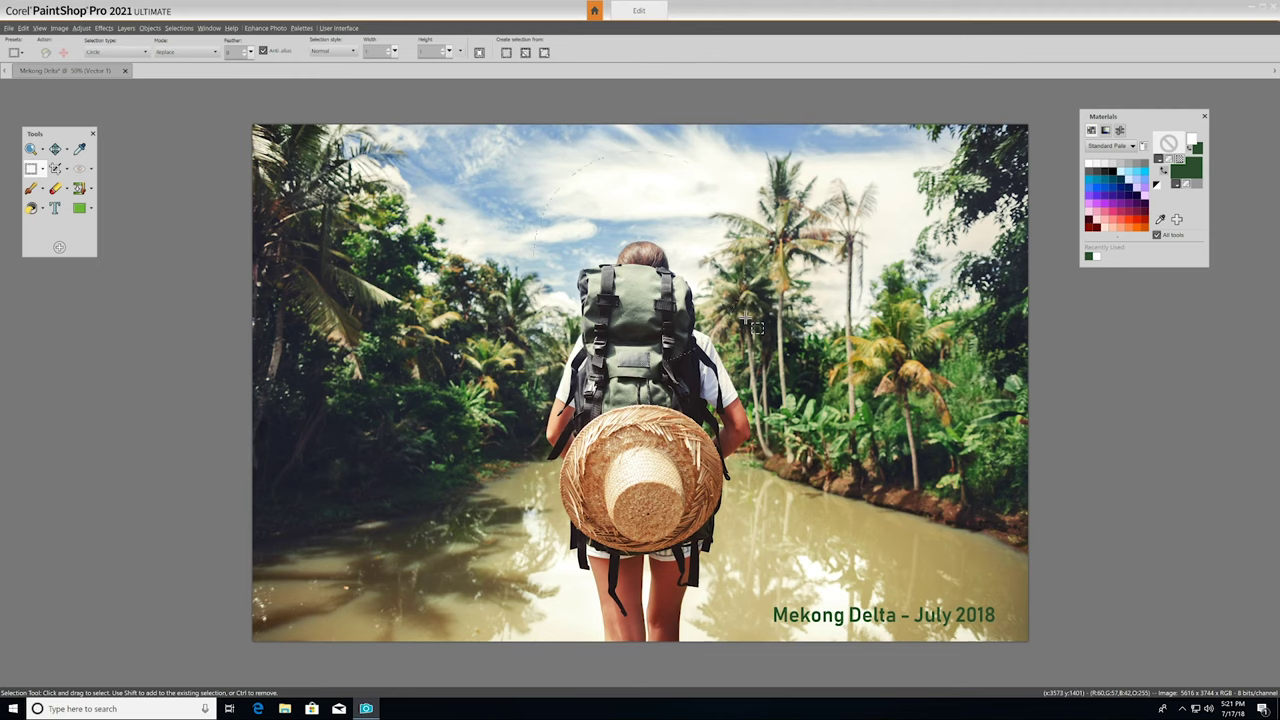
pyautogui.click(60, 188)
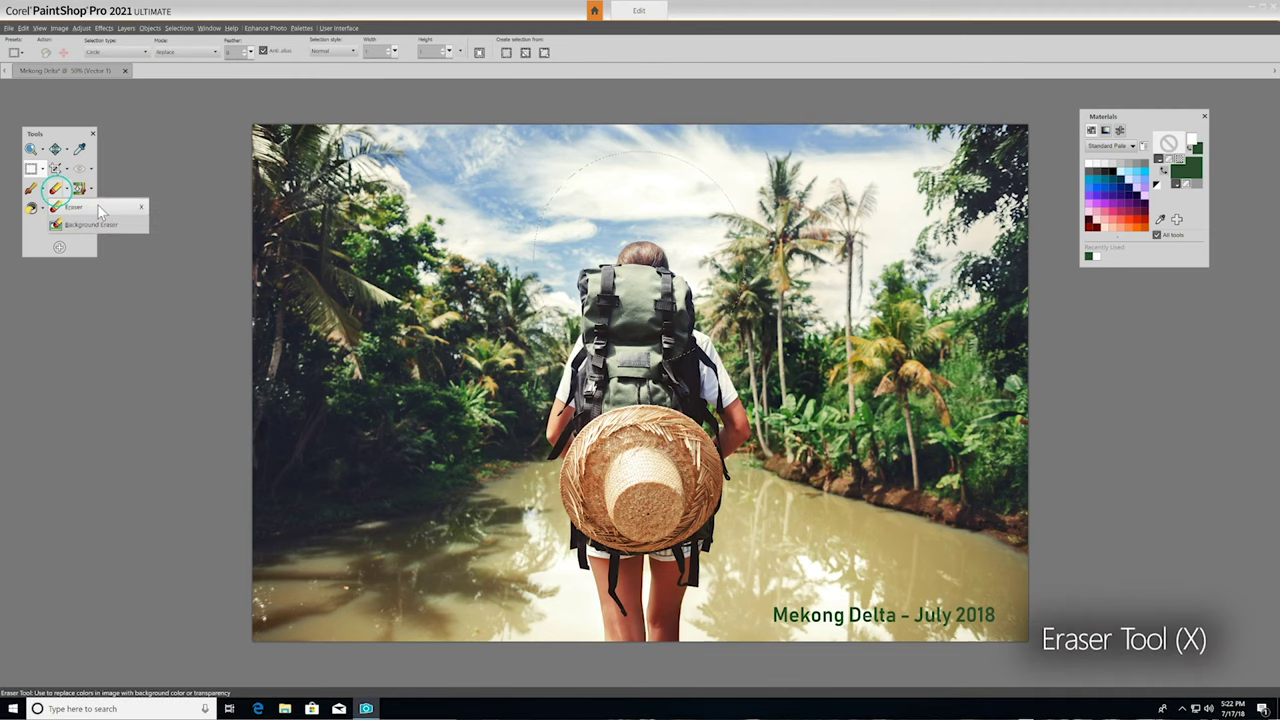
# Try erasing a patch above the backpack, undo it, and clear the selection with Select None.
pyautogui.click(80, 207)
pyautogui.moveTo(547, 276)
pyautogui.mouseDown()
pyautogui.moveTo(565, 320)
pyautogui.moveTo(548, 235)
pyautogui.moveTo(560, 178)
pyautogui.moveTo(612, 147)
pyautogui.moveTo(700, 182)
pyautogui.moveTo(590, 204)
pyautogui.moveTo(730, 222)
pyautogui.moveTo(600, 234)
pyautogui.mouseUp()
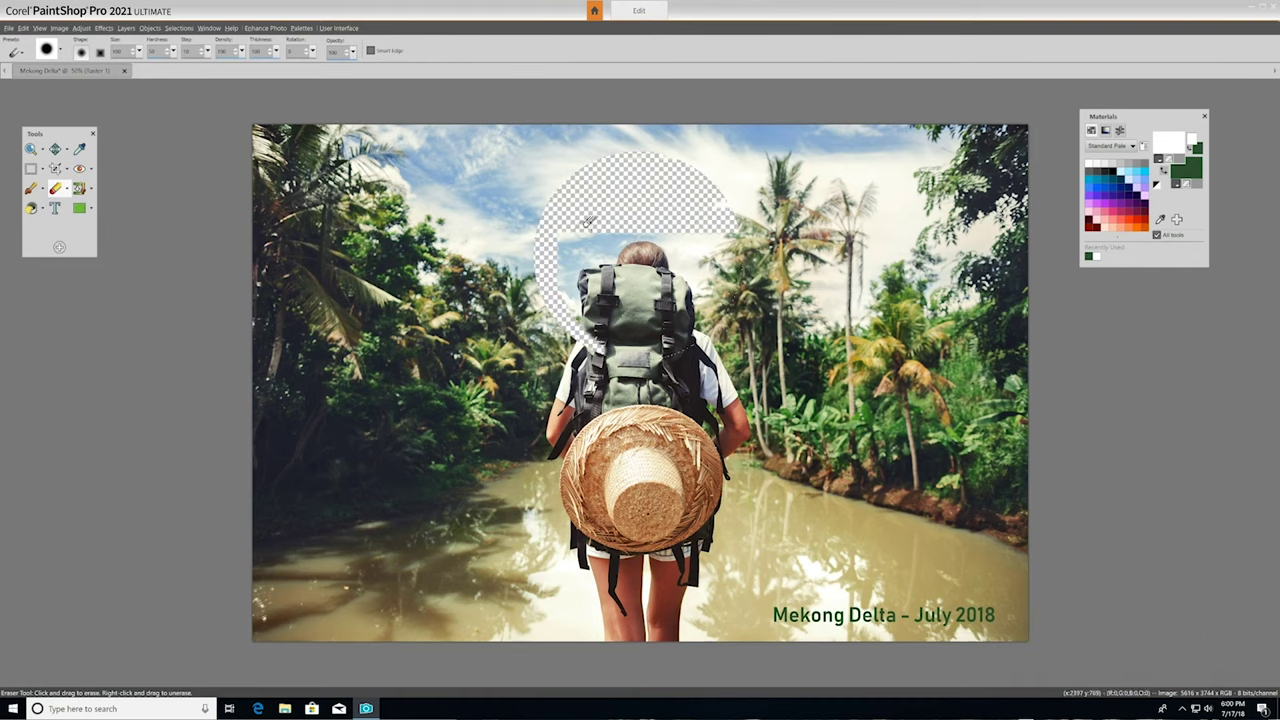
pyautogui.hotkey('ctrl', 'z')
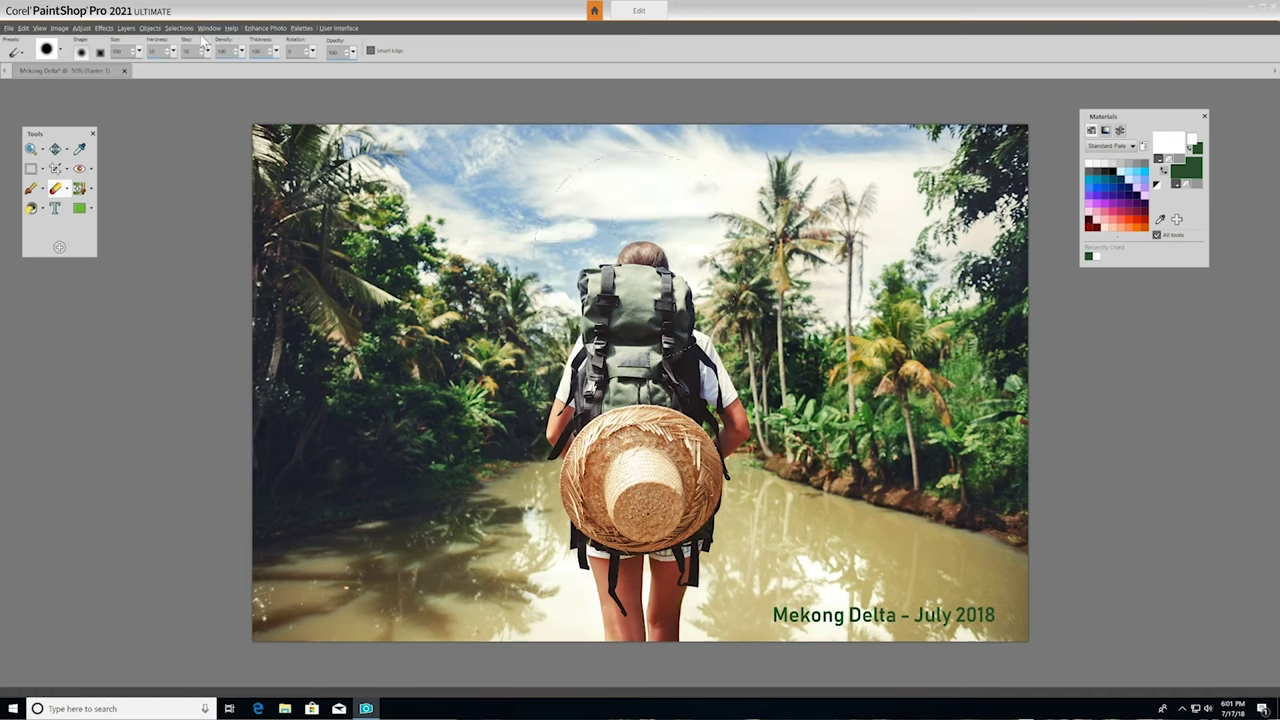
pyautogui.click(178, 28)
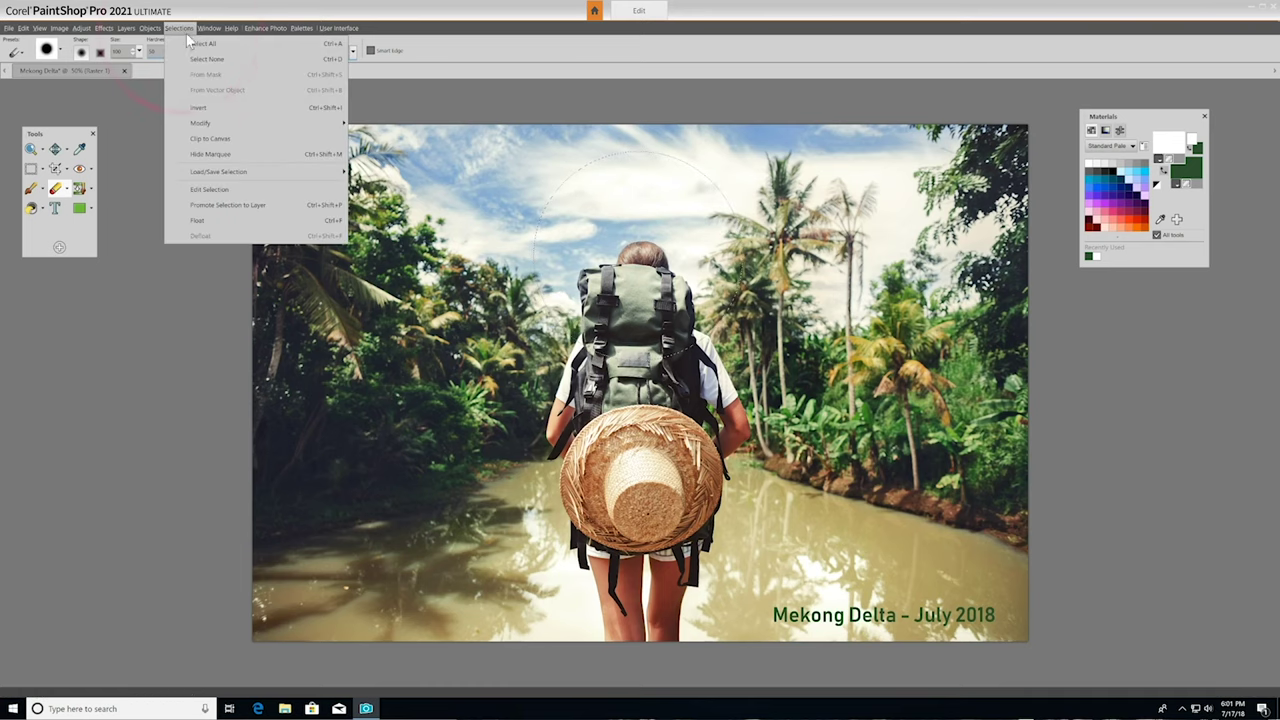
pyautogui.click(184, 59)
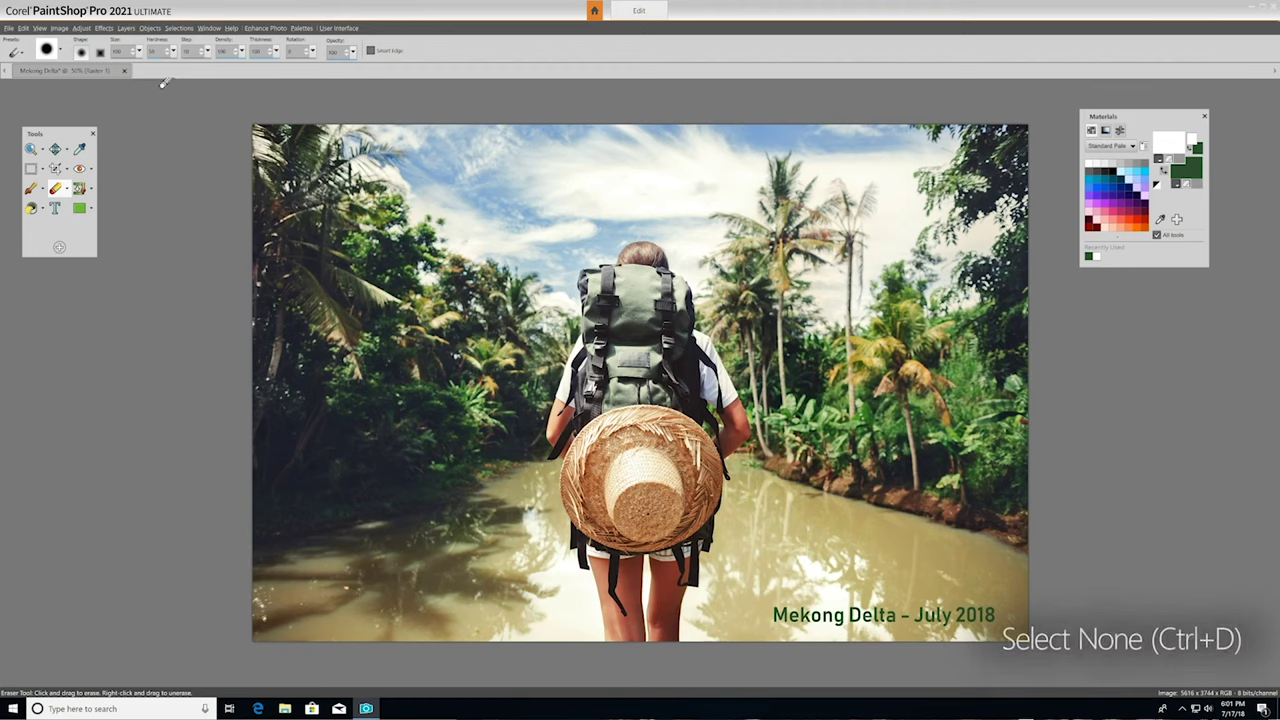
pyautogui.click(43, 170)
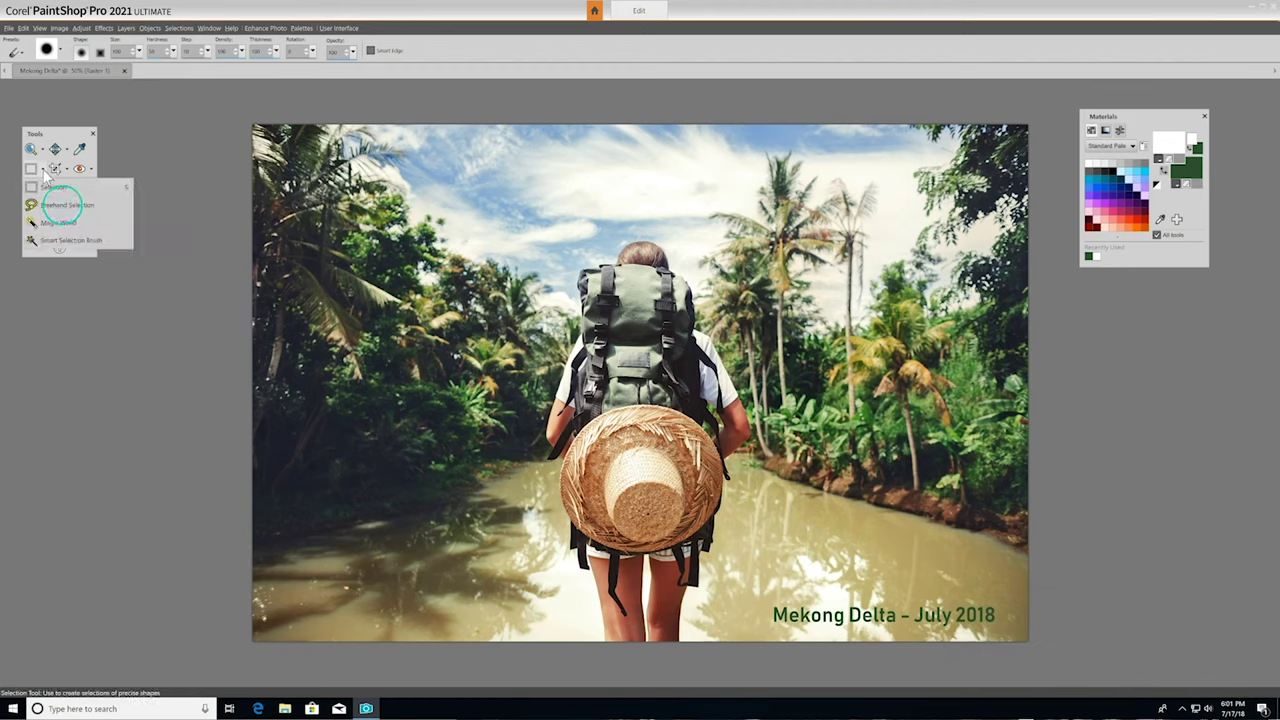
# Pick the Magic Wand, then switch to the Smart Selection Brush instead.
pyautogui.click(92, 222)
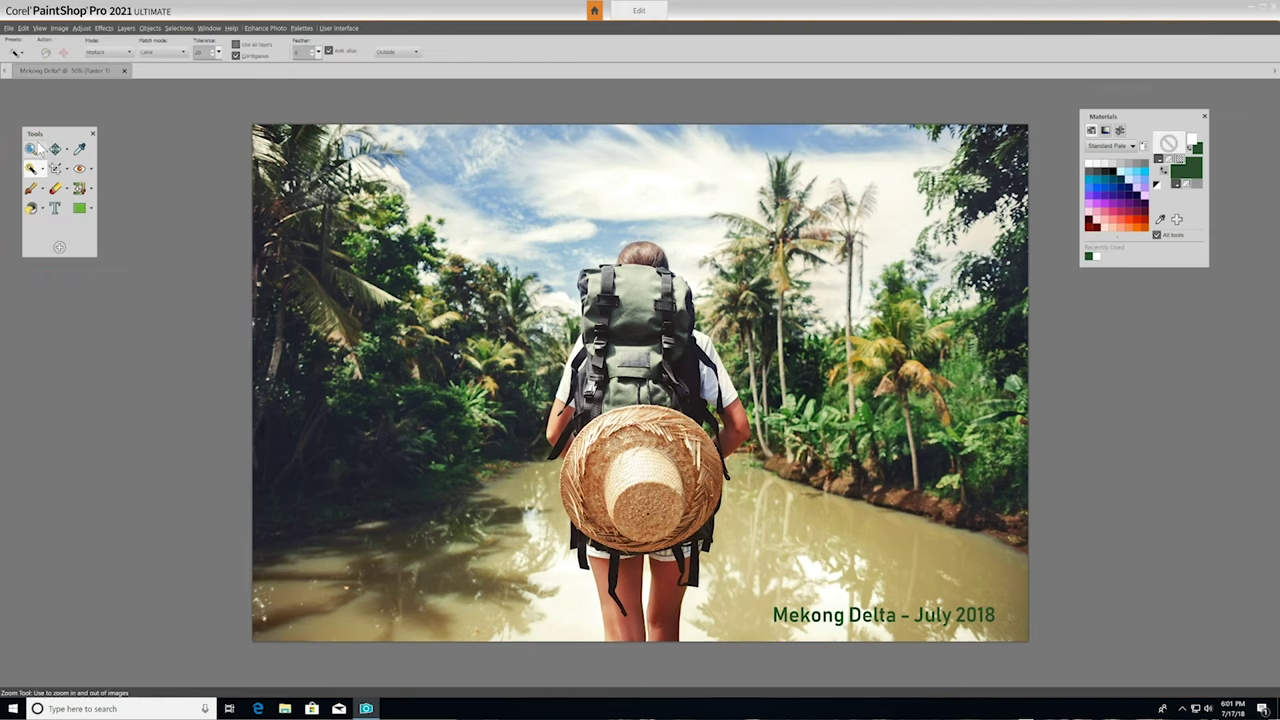
pyautogui.scroll(3, 645, 600)
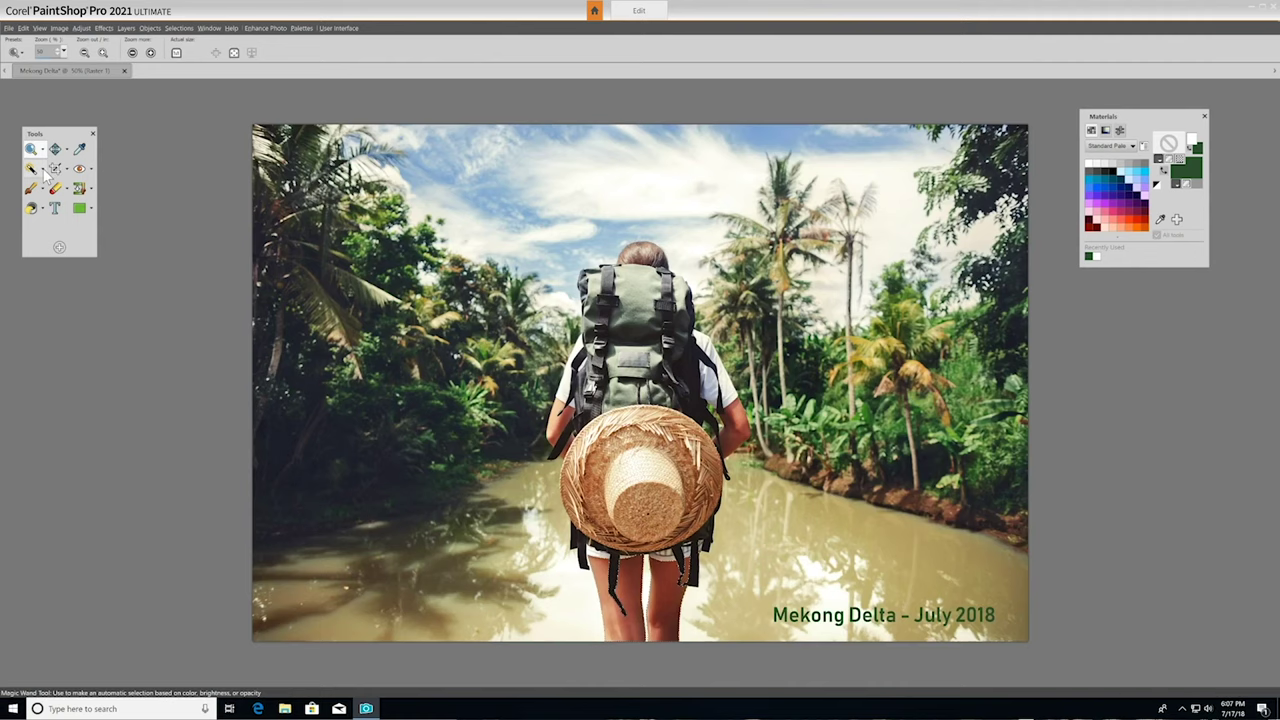
pyautogui.click(43, 168)
pyautogui.click(112, 242)
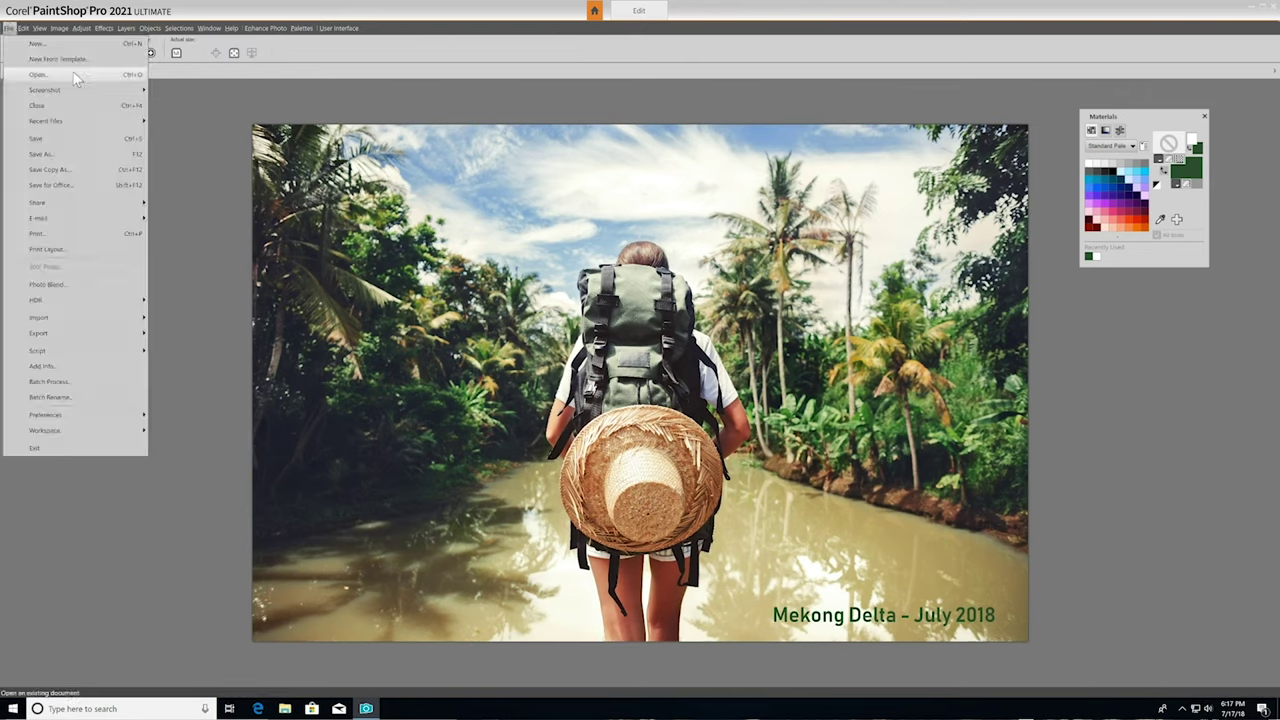
# Open the Beach image in its own tab and adjust its zoom.
pyautogui.click(30, 105)
pyautogui.click(766, 366)
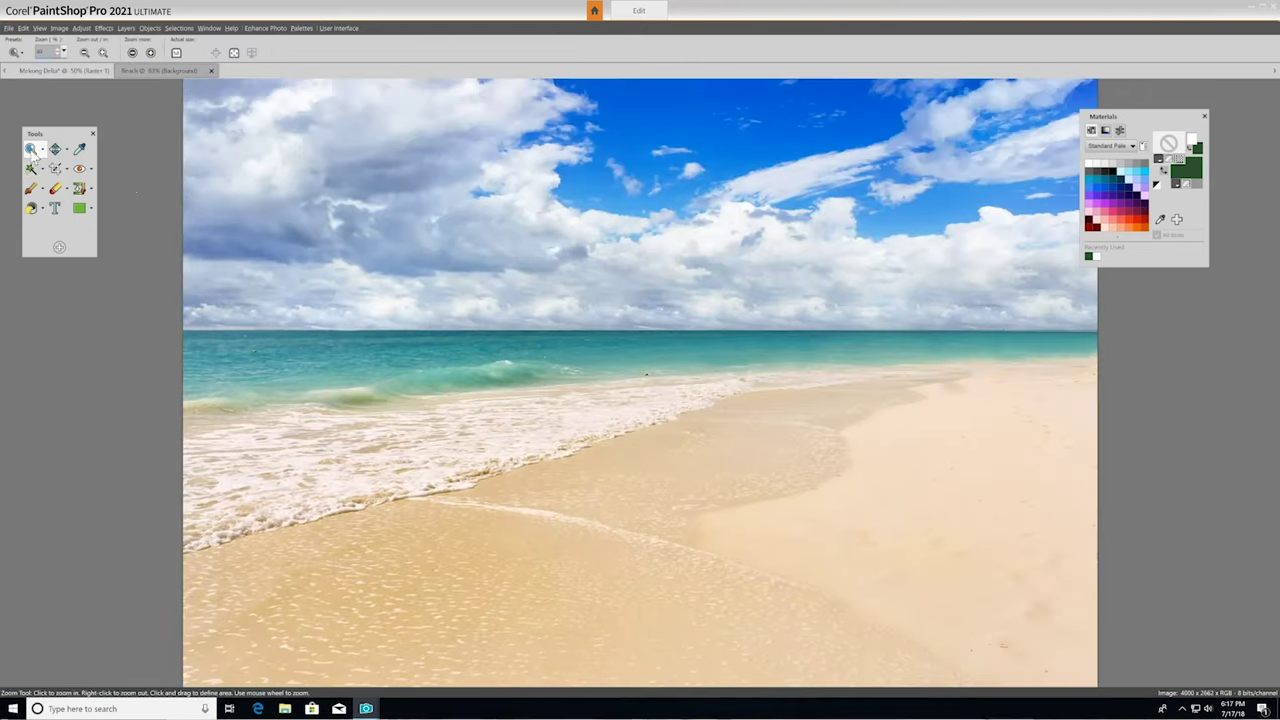
pyautogui.rightClick(694, 371)
pyautogui.rightClick(669, 366)
pyautogui.click(383, 203)
# Copy the backpacker from Mekong Delta, paste it into Beach as a new layer, and shrink it.
pyautogui.click(65, 71)
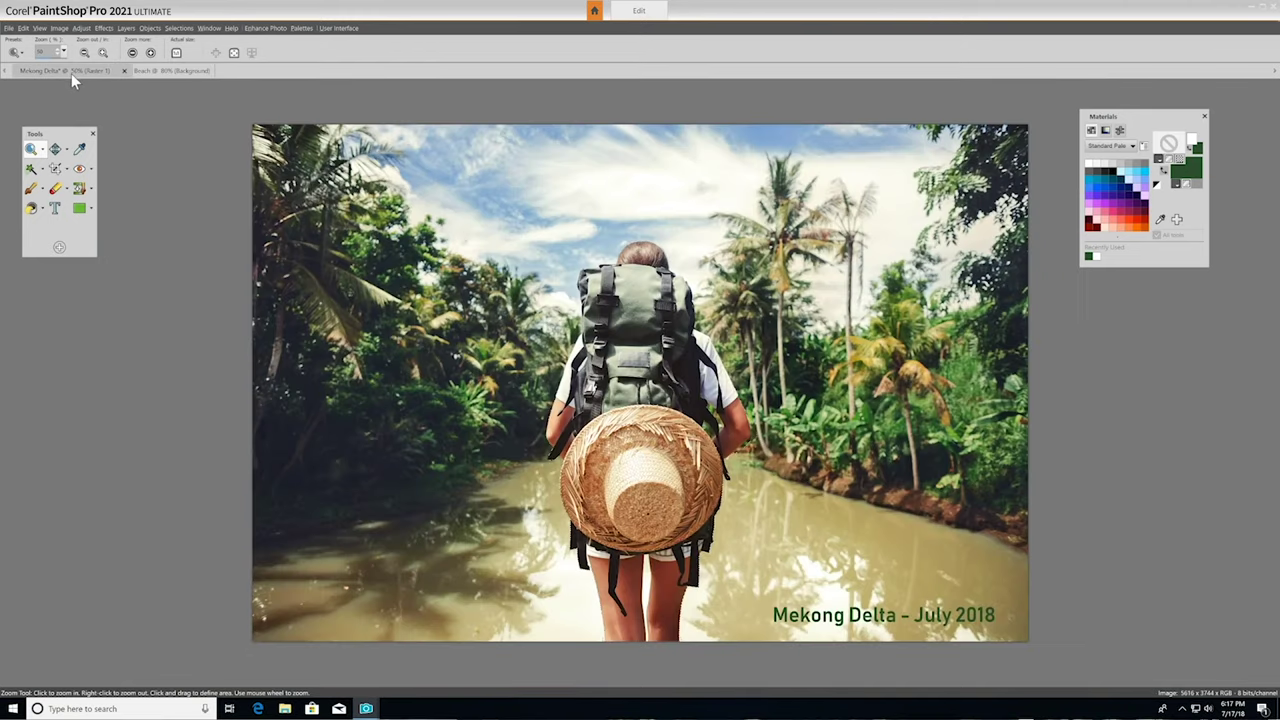
pyautogui.click(23, 28)
pyautogui.click(57, 129)
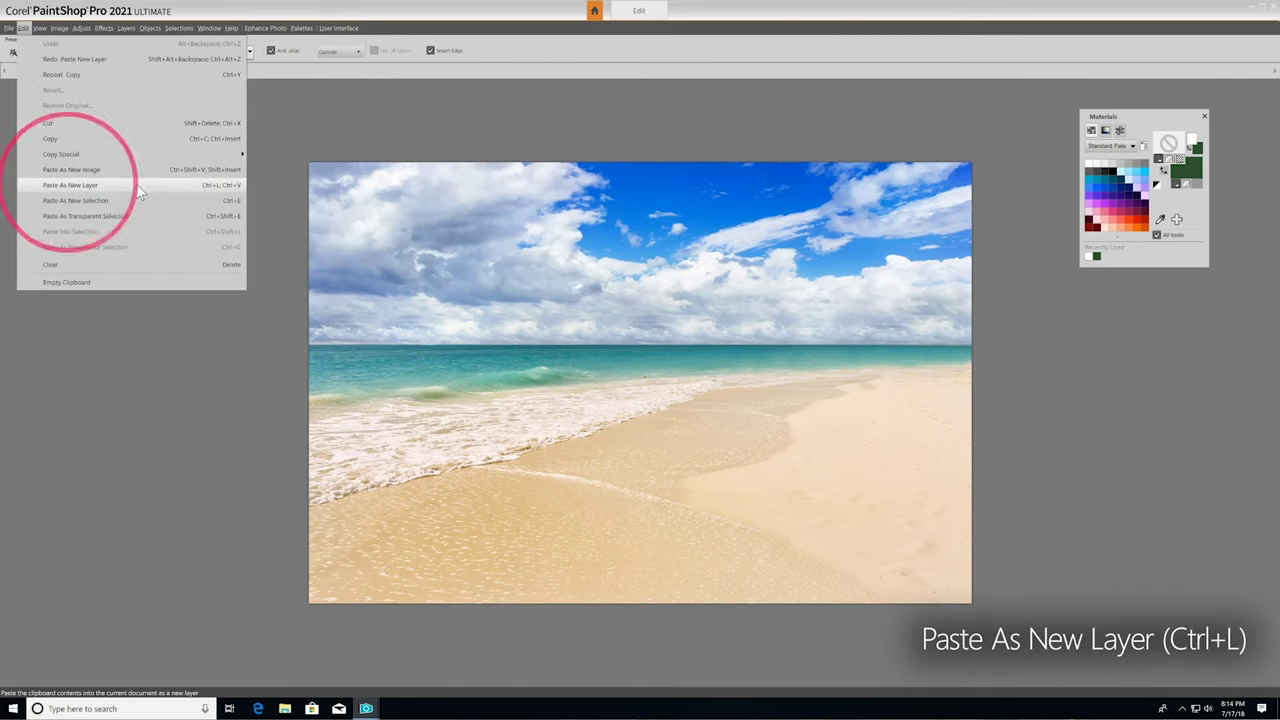
pyautogui.click(60, 190)
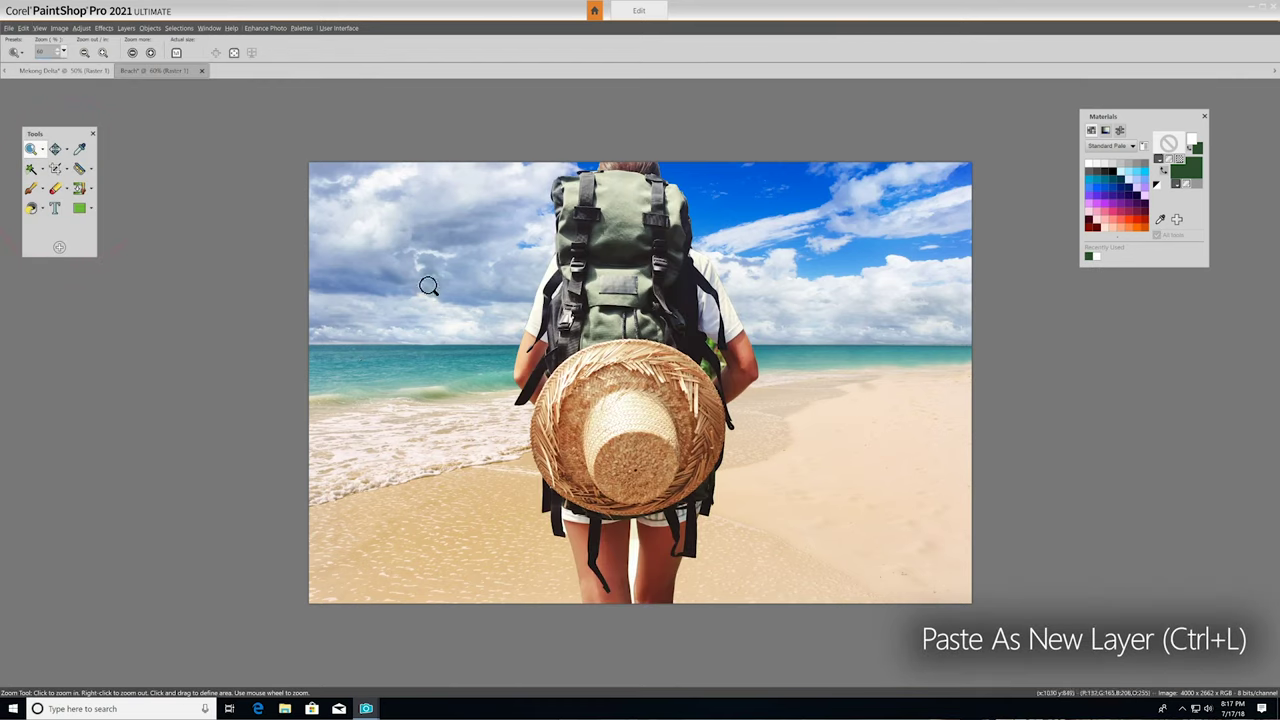
pyautogui.click(66, 150)
pyautogui.click(90, 156)
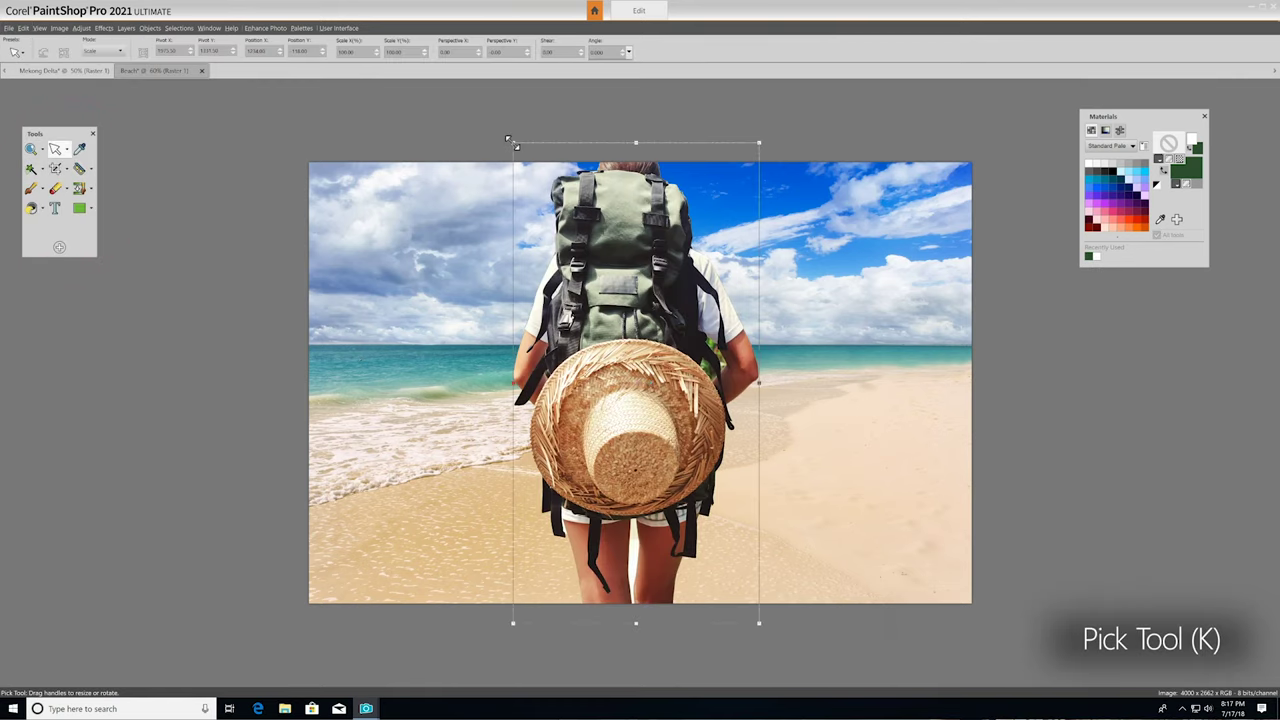
pyautogui.moveTo(508, 138); pyautogui.dragTo(601, 319)
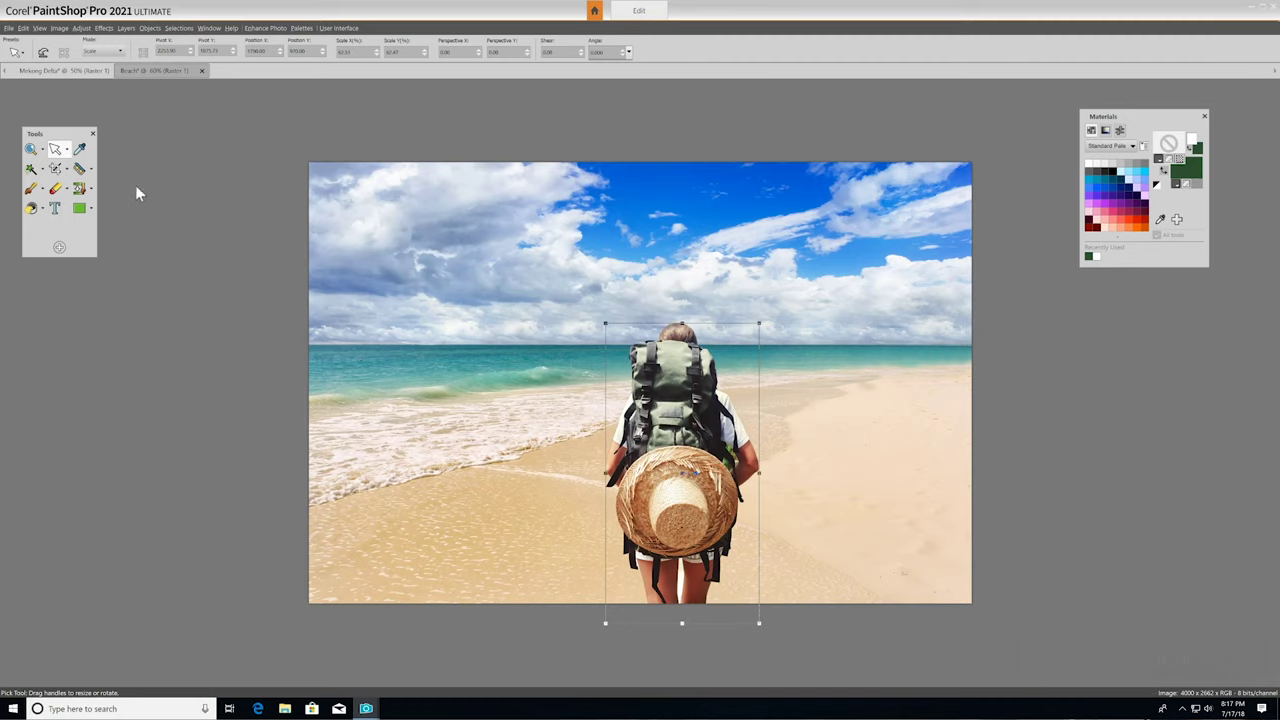
# Crop the Beach image with the 4 x 5 (8 x 10) preset around the backpacker, to 3328 × 2663 pixels.
pyautogui.click(66, 168)
pyautogui.click(108, 188)
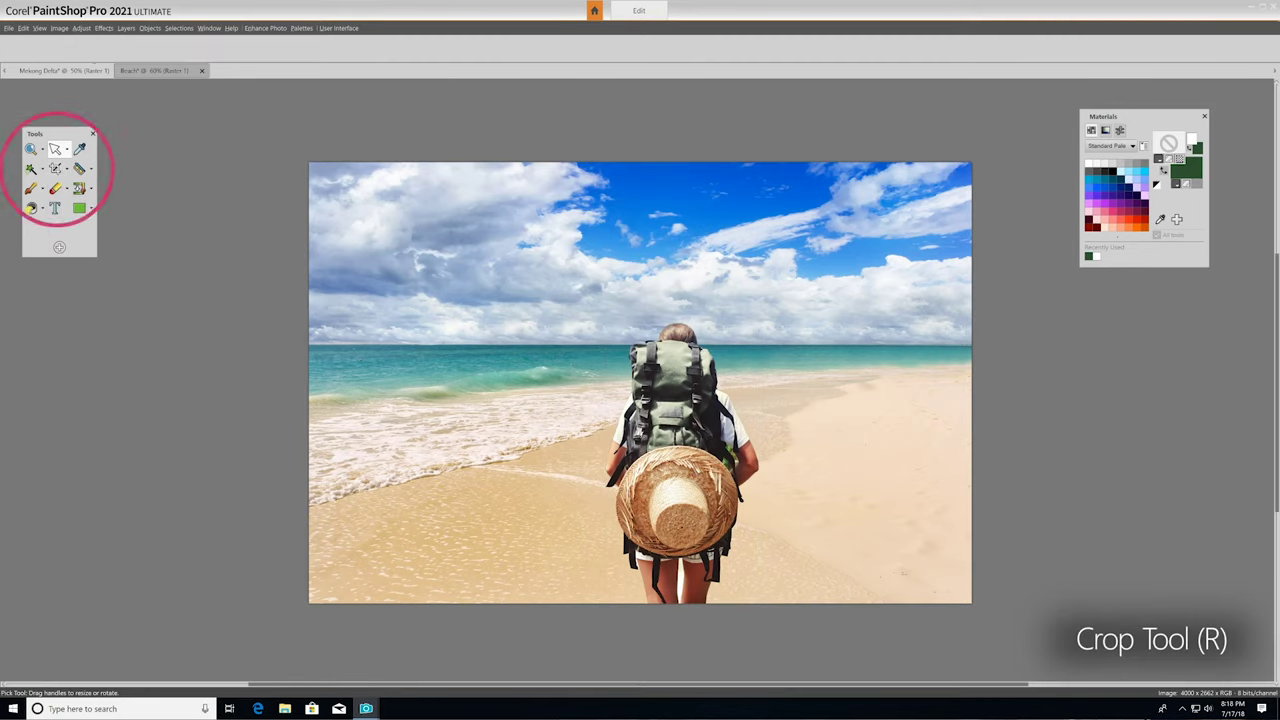
pyautogui.moveTo(314, 386); pyautogui.dragTo(437, 387)
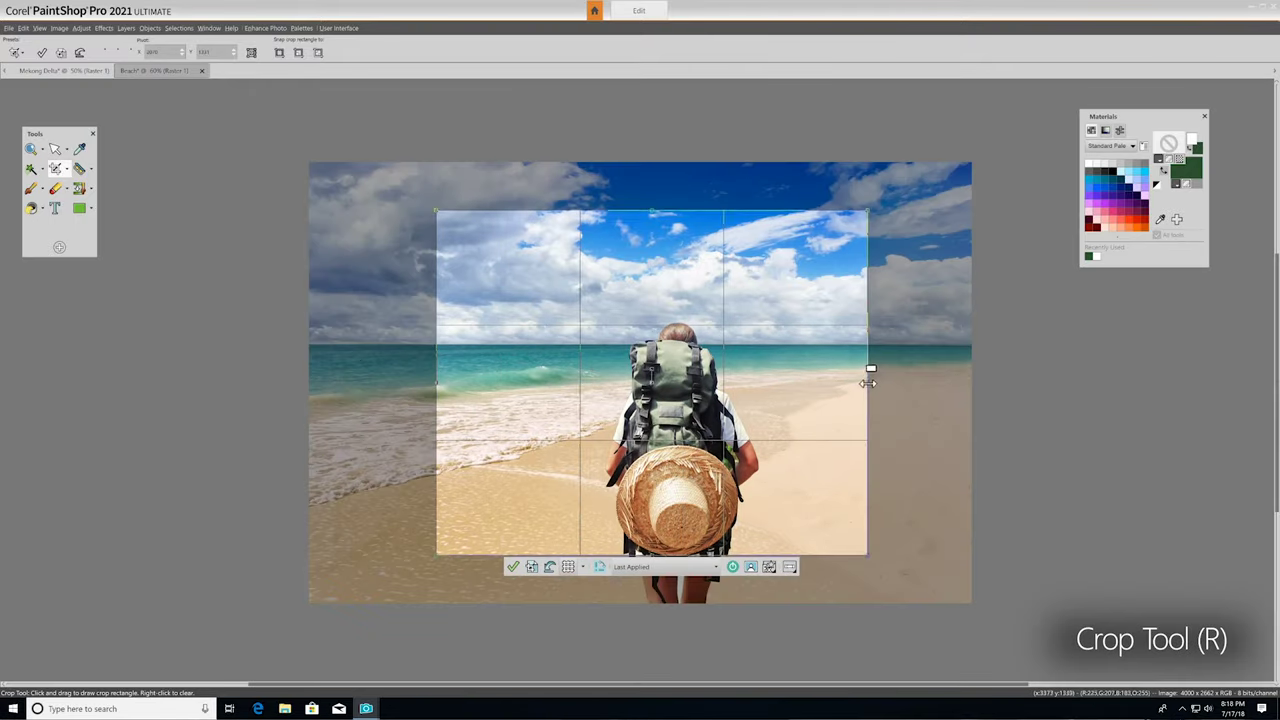
pyautogui.moveTo(867, 383); pyautogui.dragTo(807, 383)
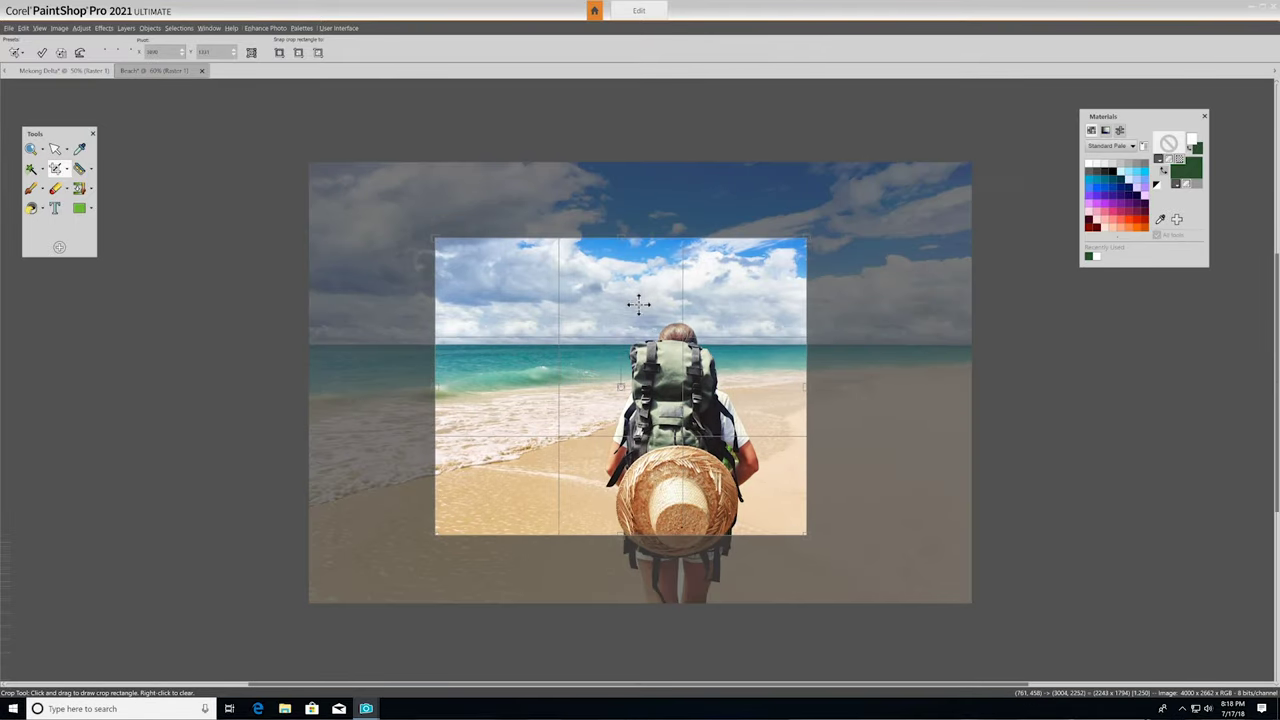
pyautogui.moveTo(637, 299); pyautogui.dragTo(626, 354)
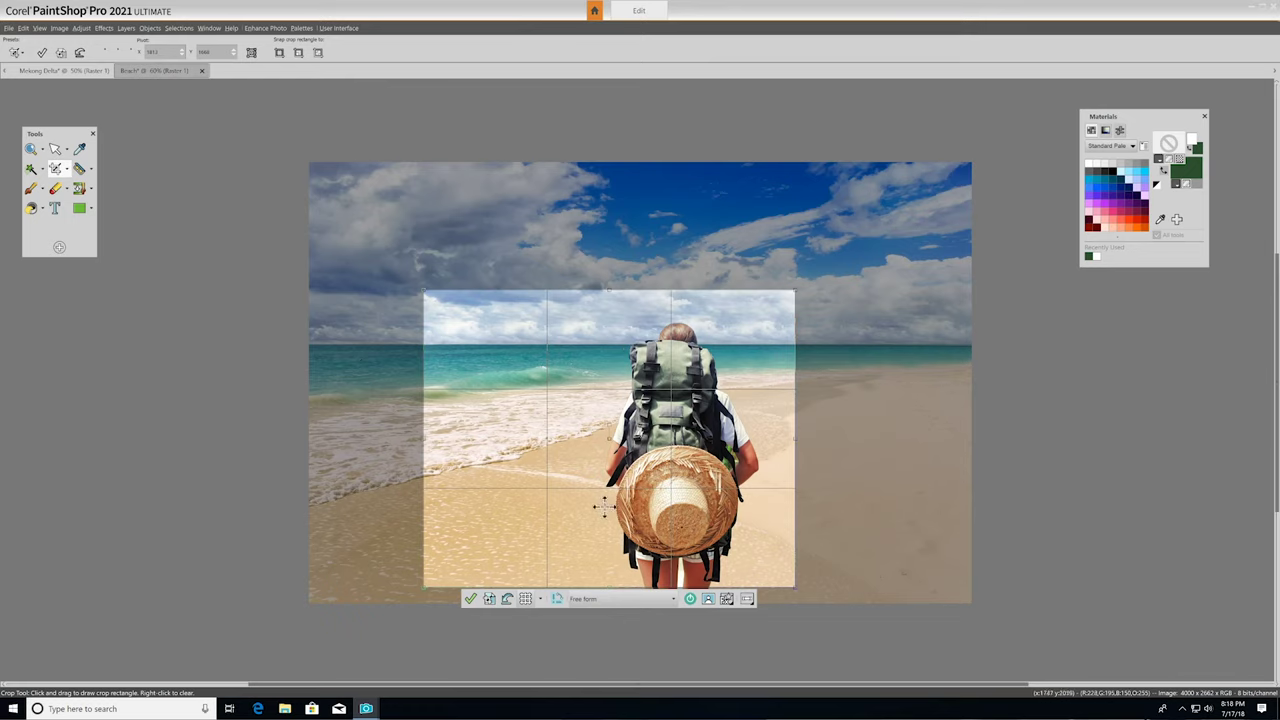
pyautogui.click(610, 598)
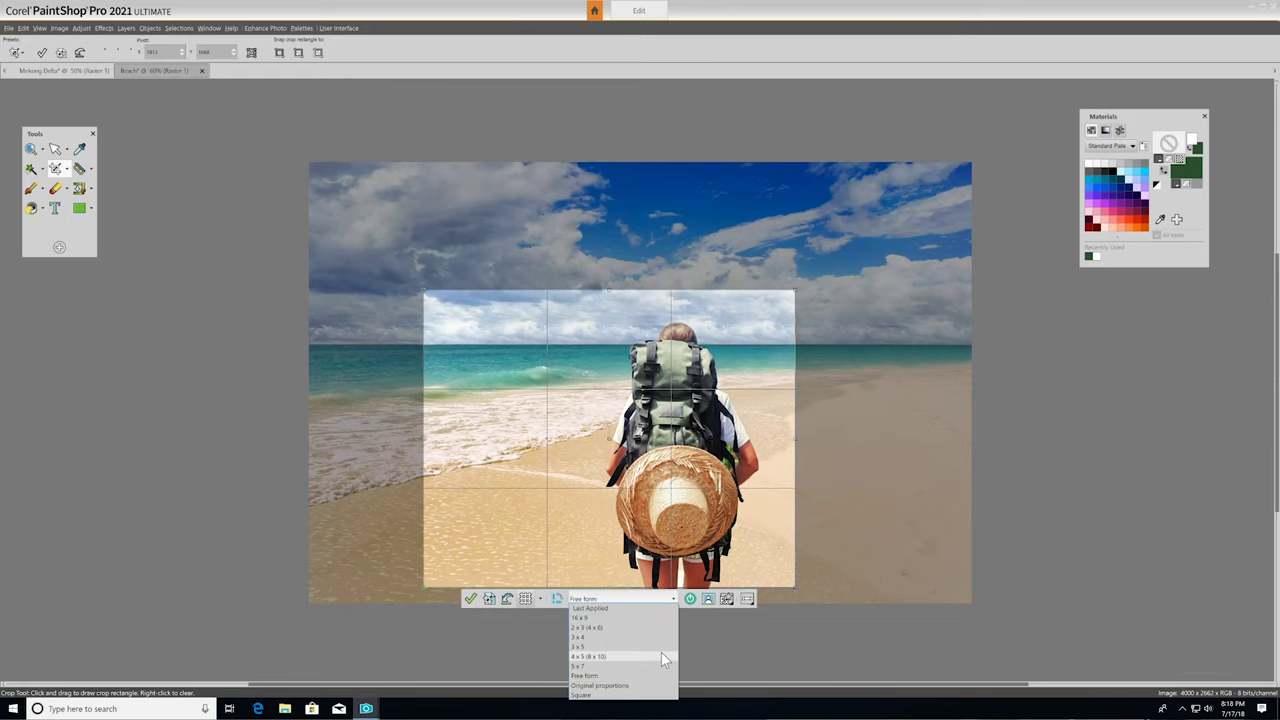
pyautogui.click(661, 656)
pyautogui.moveTo(610, 420); pyautogui.dragTo(562, 420)
pyautogui.press('Return')
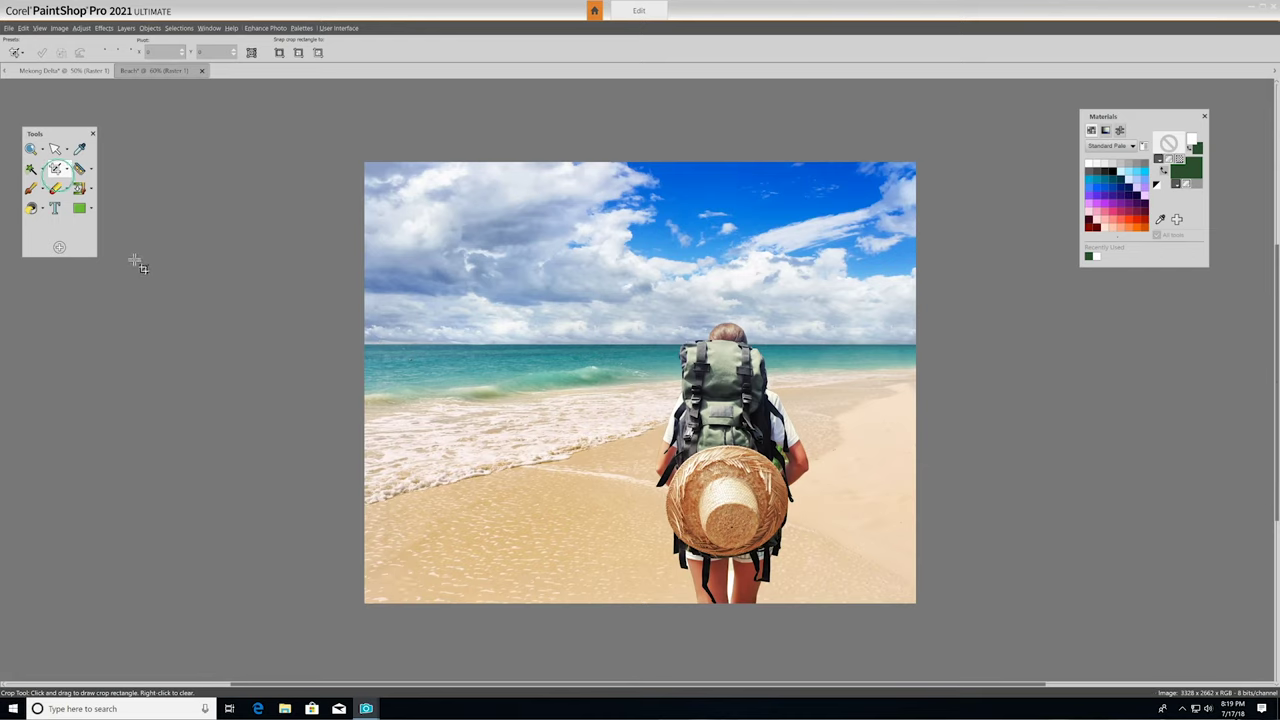
pyautogui.click(66, 169)
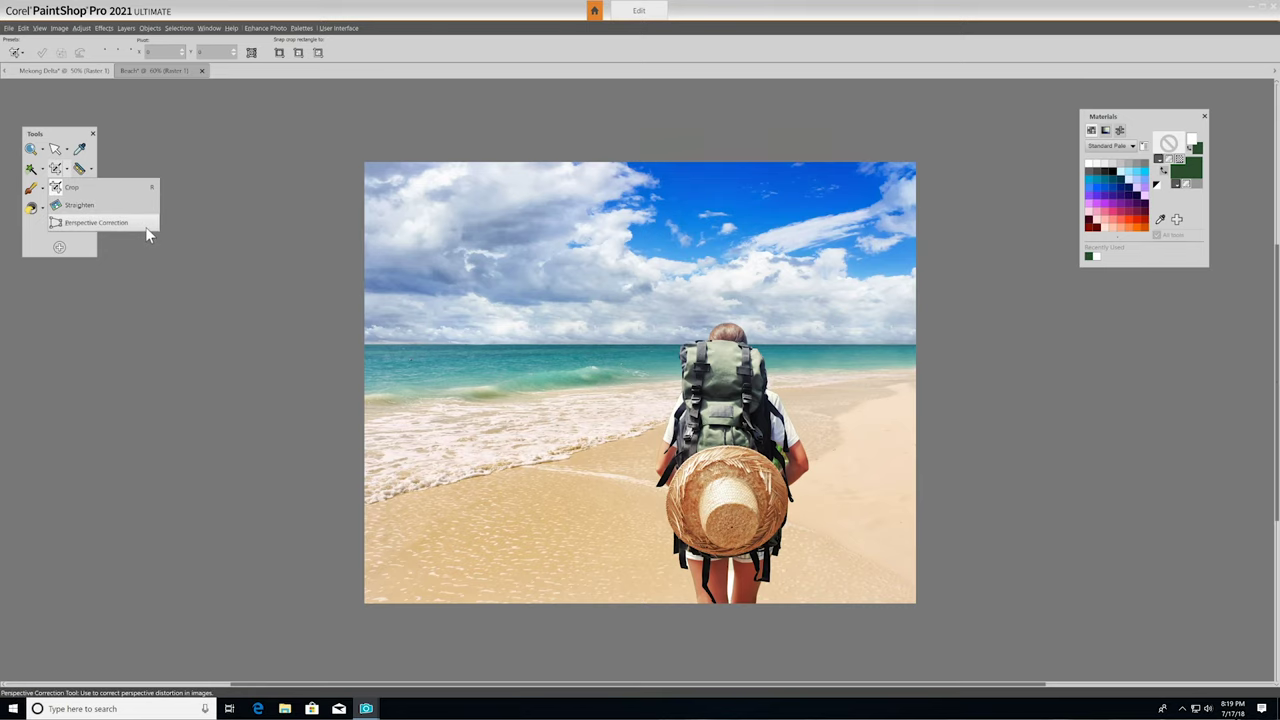
# Open the 055A7981 portrait and zoom in on the eyes.
pyautogui.click(8, 28)
pyautogui.click(40, 73)
pyautogui.click(600, 218)
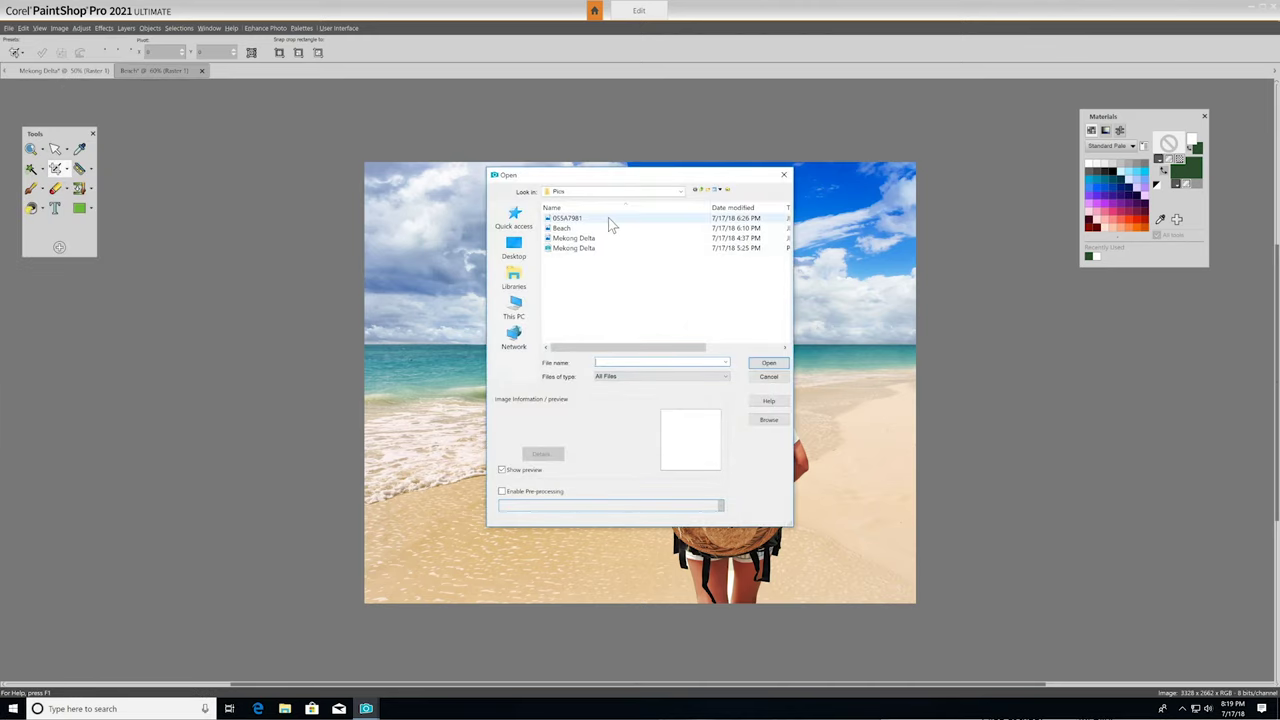
pyautogui.click(768, 362)
pyautogui.click(630, 246)
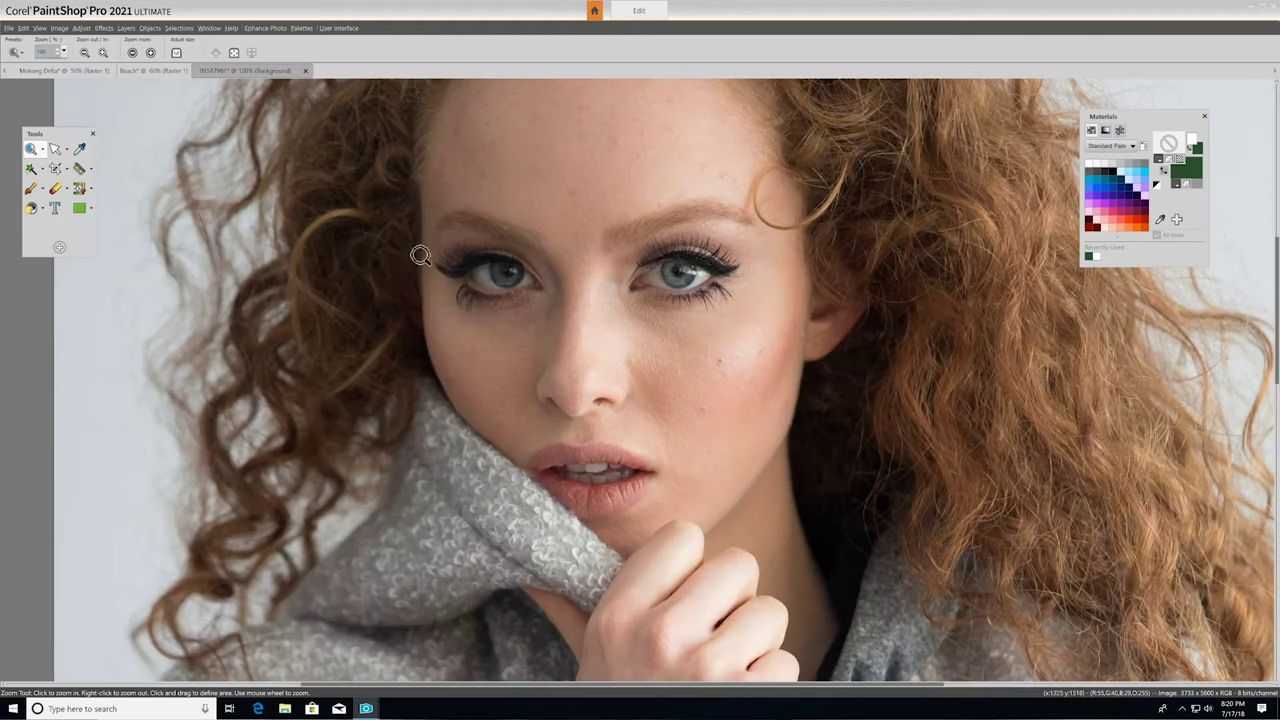
# Try Red Eye removal, then switch to the Makeover Blemish Fixer.
pyautogui.click(90, 169)
pyautogui.click(96, 187)
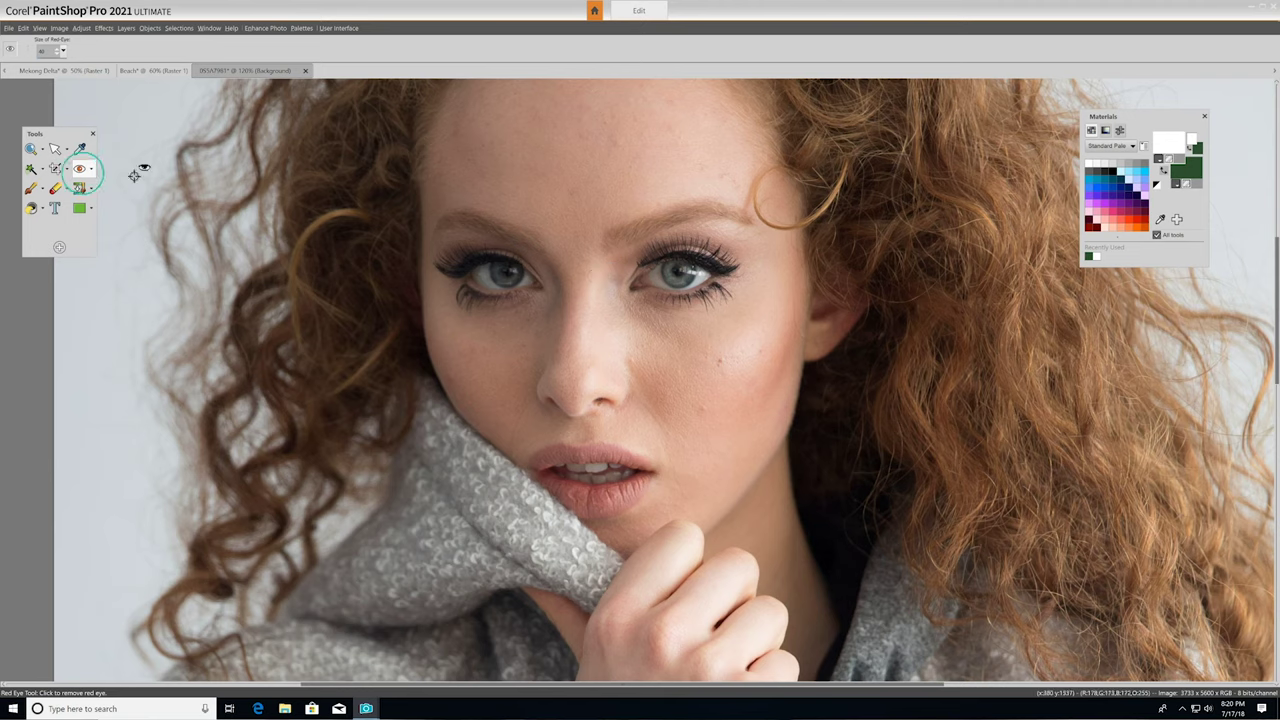
pyautogui.click(88, 169)
pyautogui.click(103, 204)
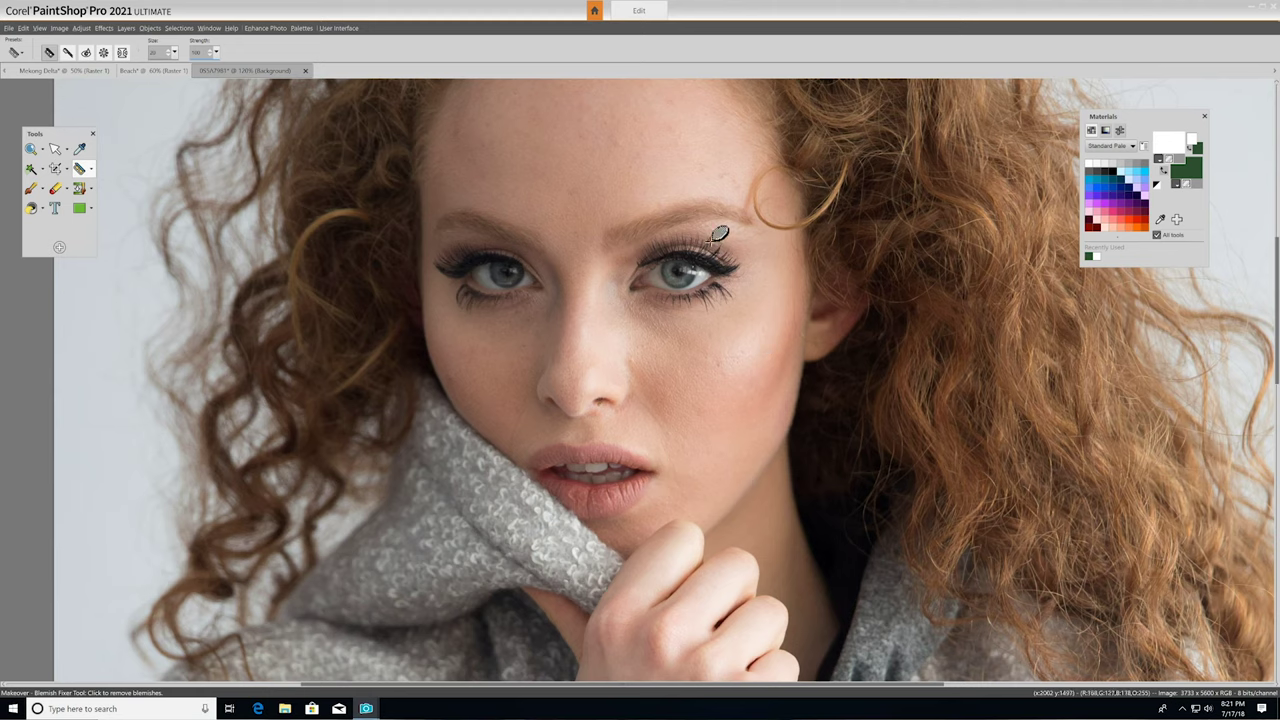
# Zoom in on the lips and set the Makeover tool to Toothbrush mode for the teeth.
pyautogui.press('z')
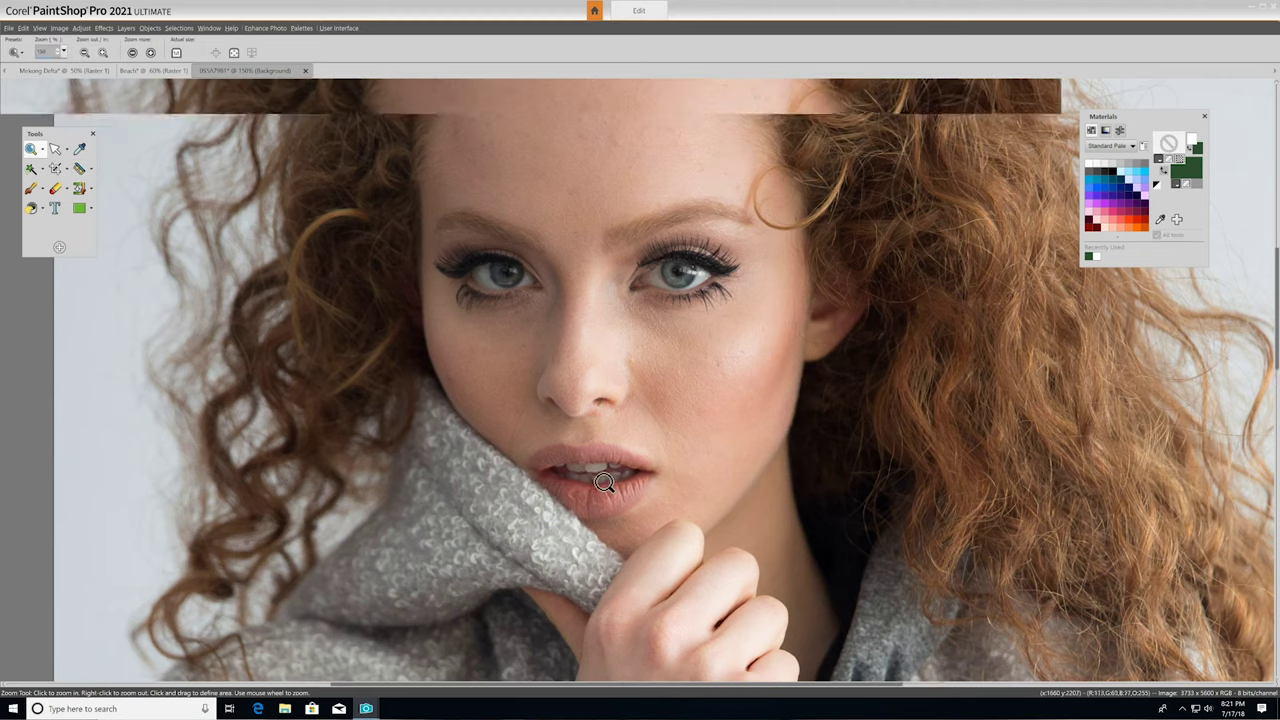
pyautogui.click(595, 498)
pyautogui.click(595, 498)
pyautogui.click(90, 169)
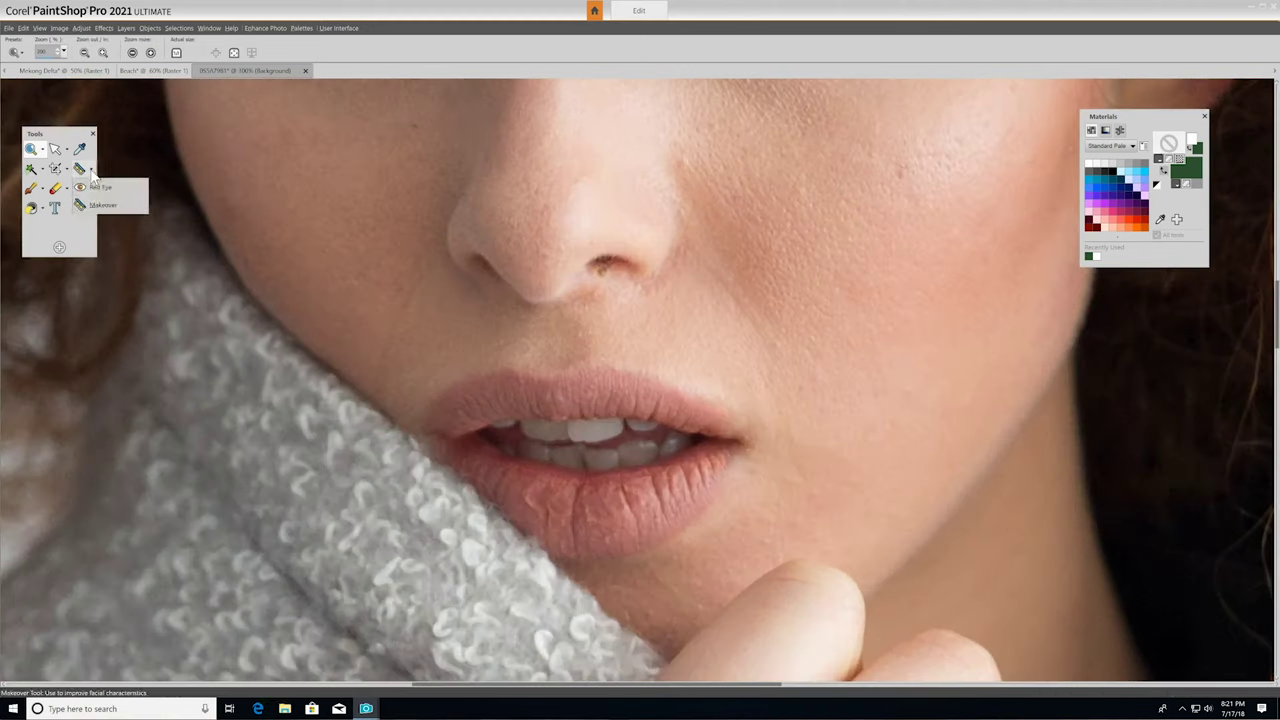
pyautogui.click(139, 181)
pyautogui.click(67, 52)
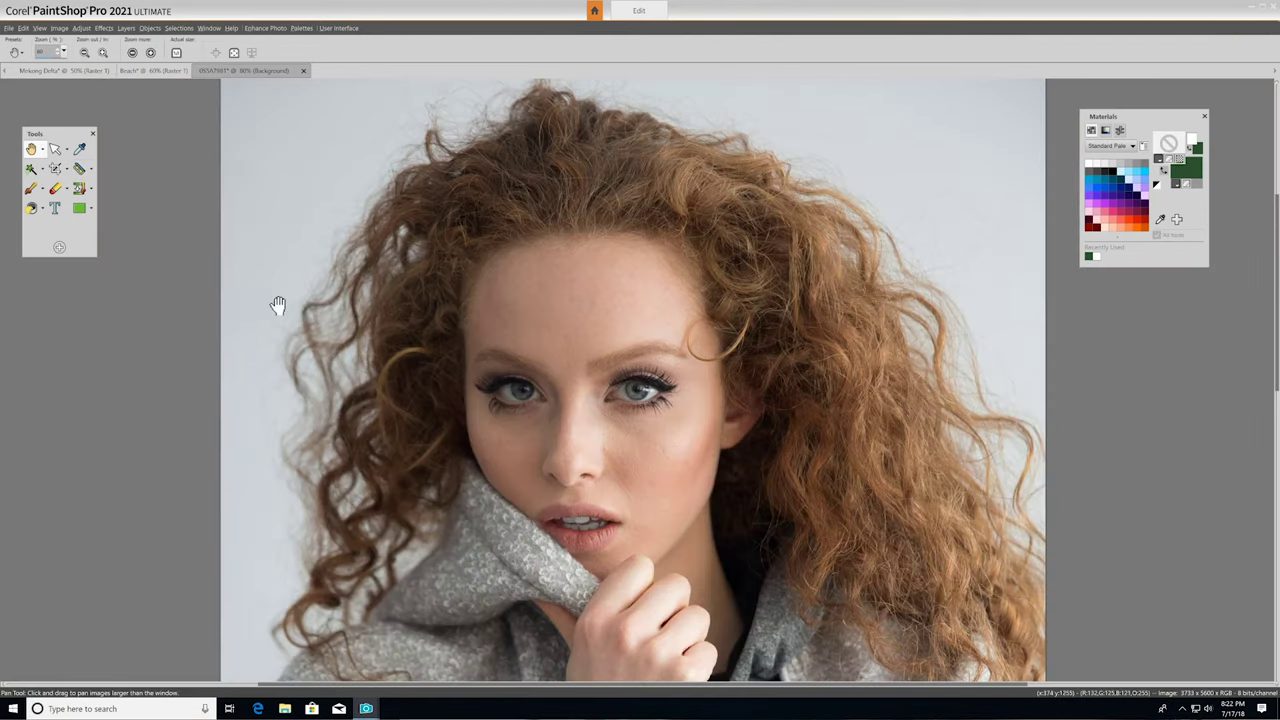
pyautogui.click(31, 188)
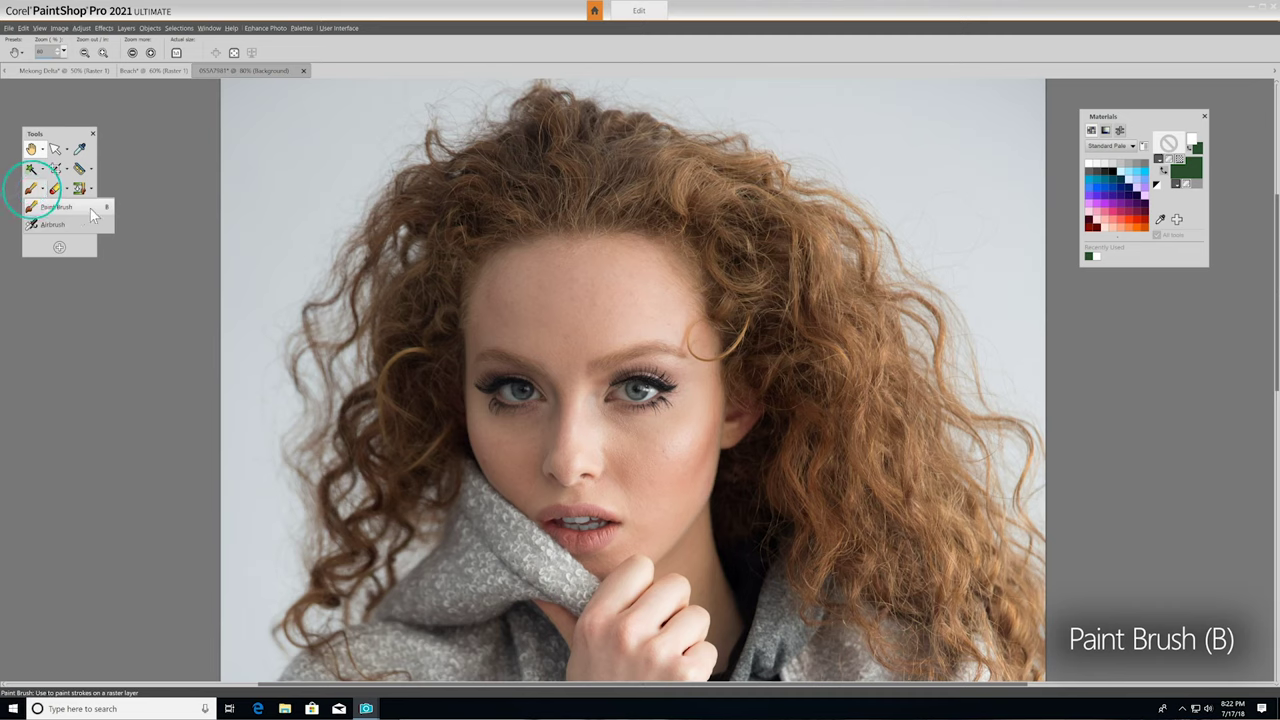
pyautogui.click(90, 208)
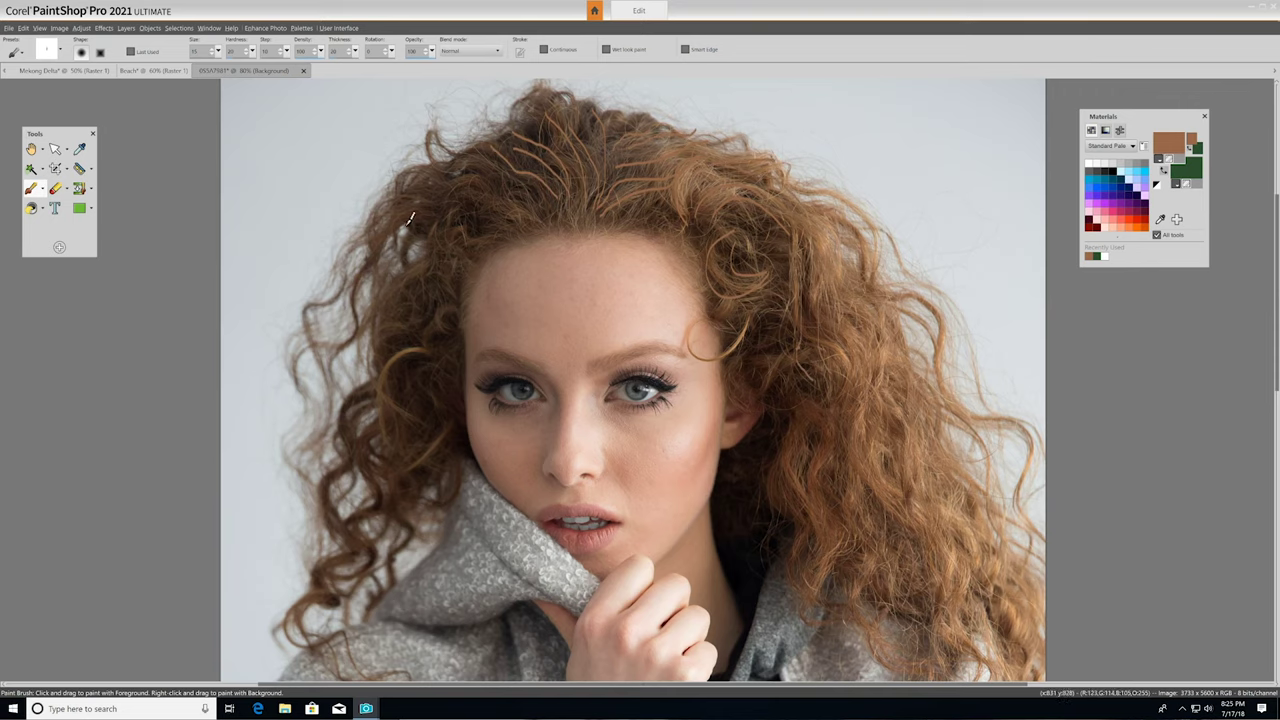
pyautogui.click(42, 188)
pyautogui.click(86, 228)
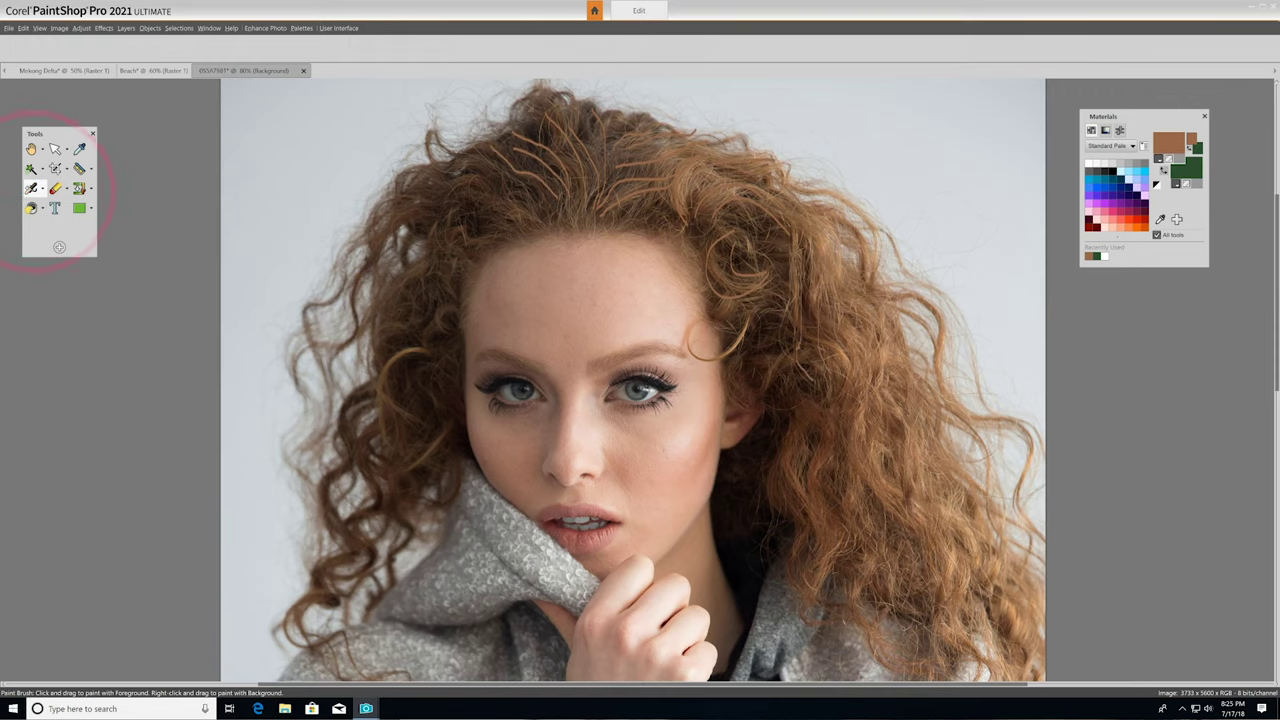
pyautogui.moveTo(525, 214); pyautogui.dragTo(483, 165)
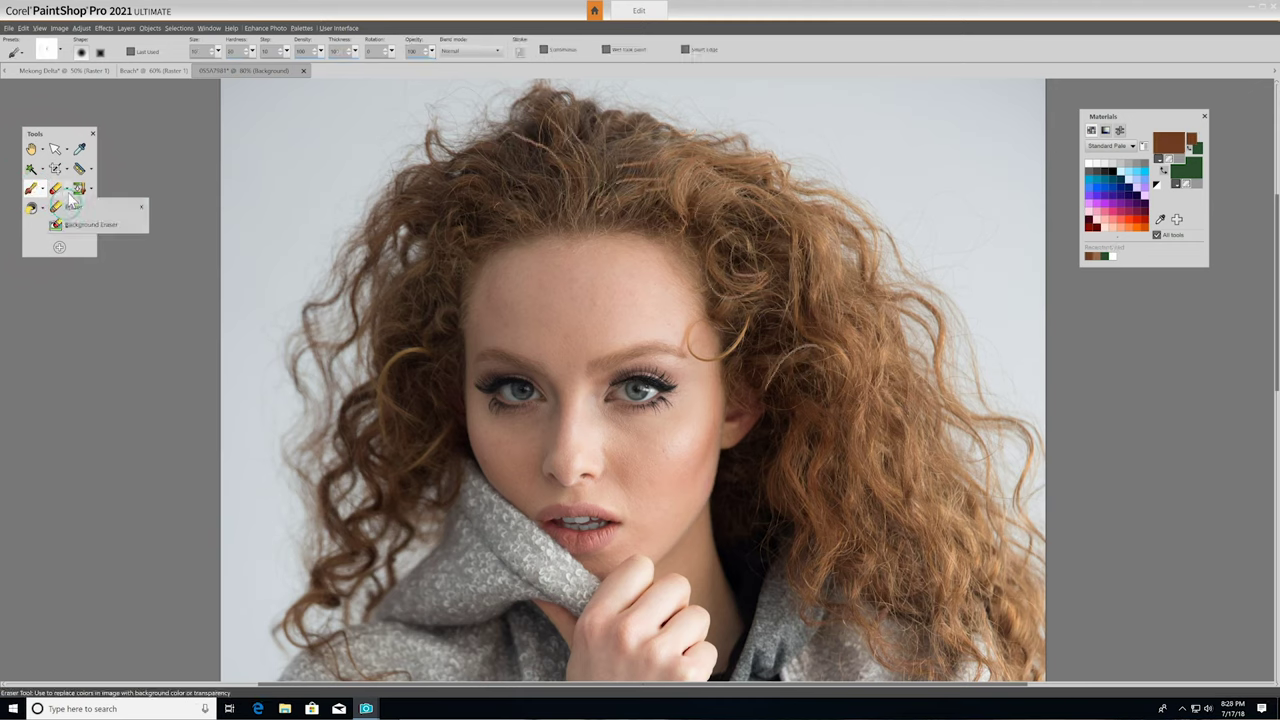
pyautogui.click(66, 188)
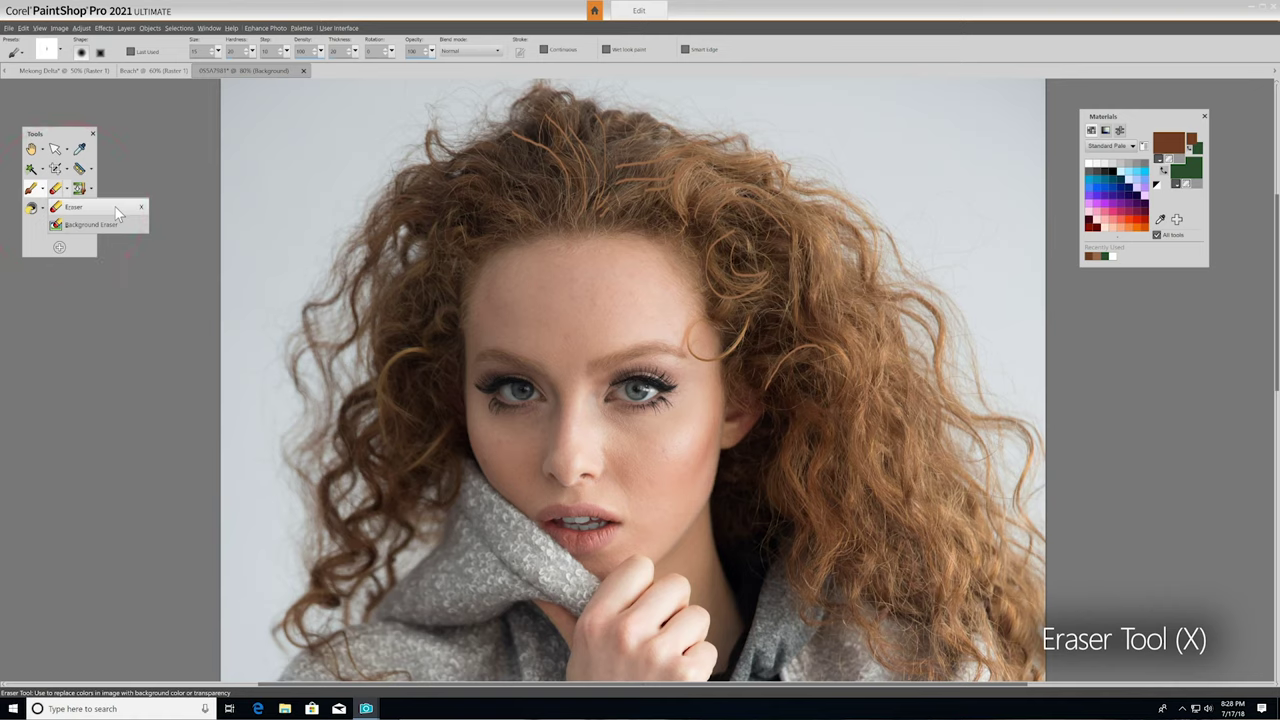
pyautogui.click(80, 224)
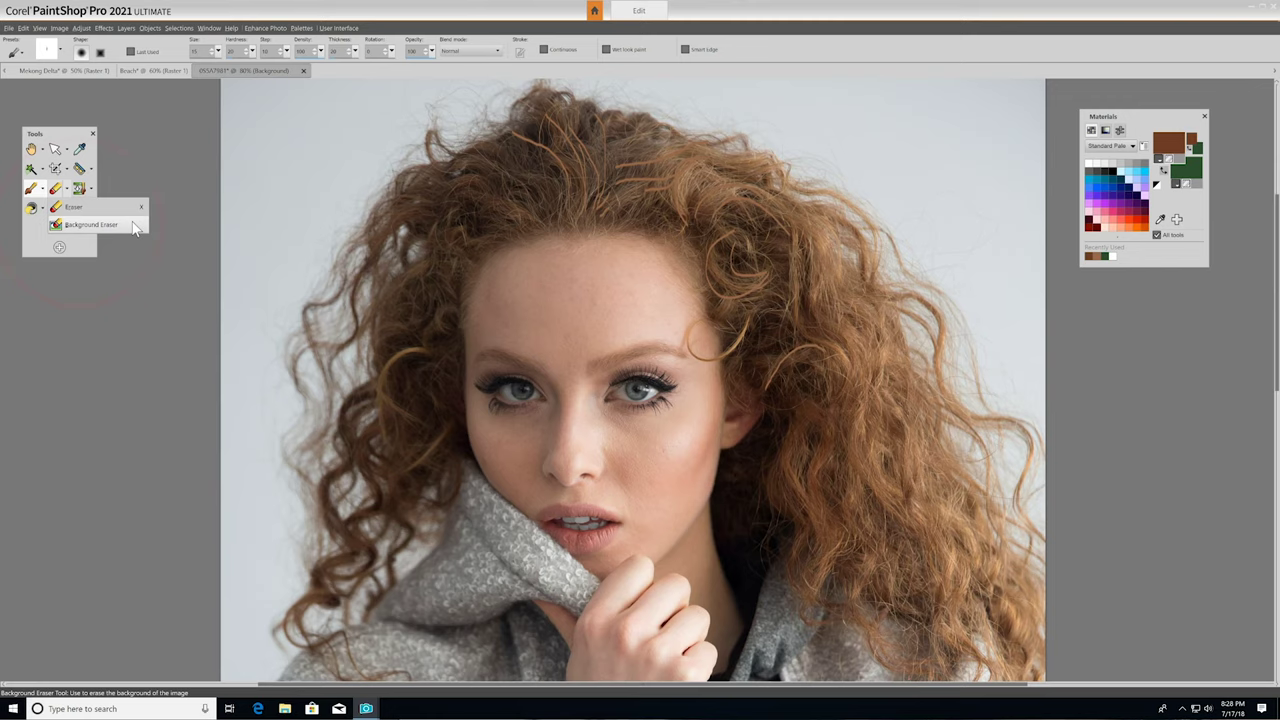
# Clone the woman's left eye onto the back of her hand, then select the Object Remover tool.
pyautogui.click(91, 190)
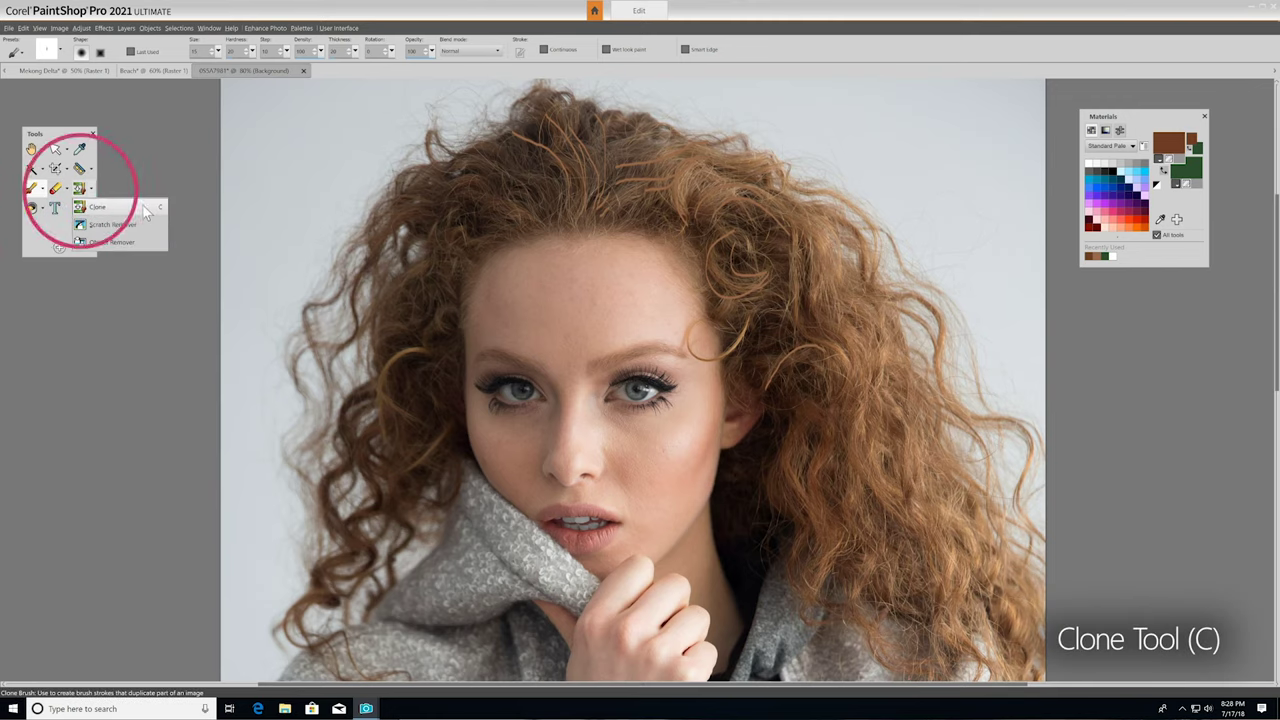
pyautogui.click(142, 204)
pyautogui.scroll(-3, 166, 240)
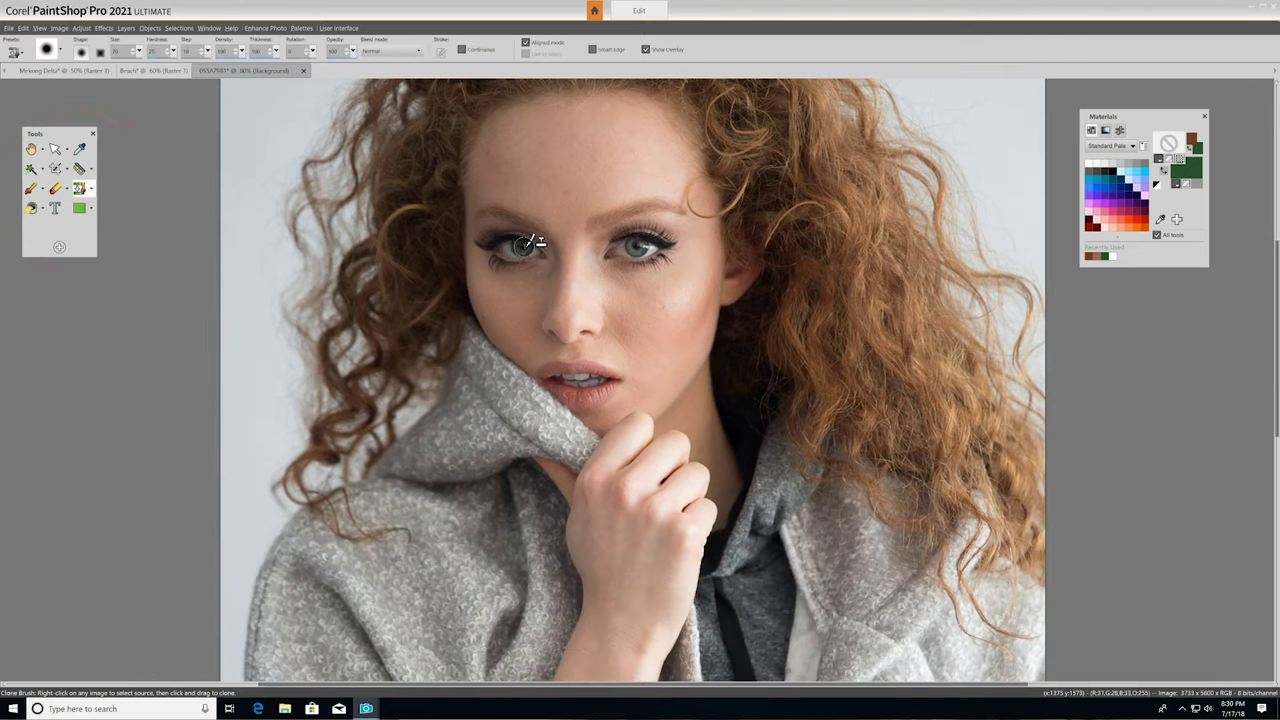
pyautogui.rightClick(557, 368)
pyautogui.moveTo(625, 531)
pyautogui.mouseDown()
pyautogui.moveTo(655, 545)
pyautogui.moveTo(617, 544)
pyautogui.mouseUp()
pyautogui.click(91, 188)
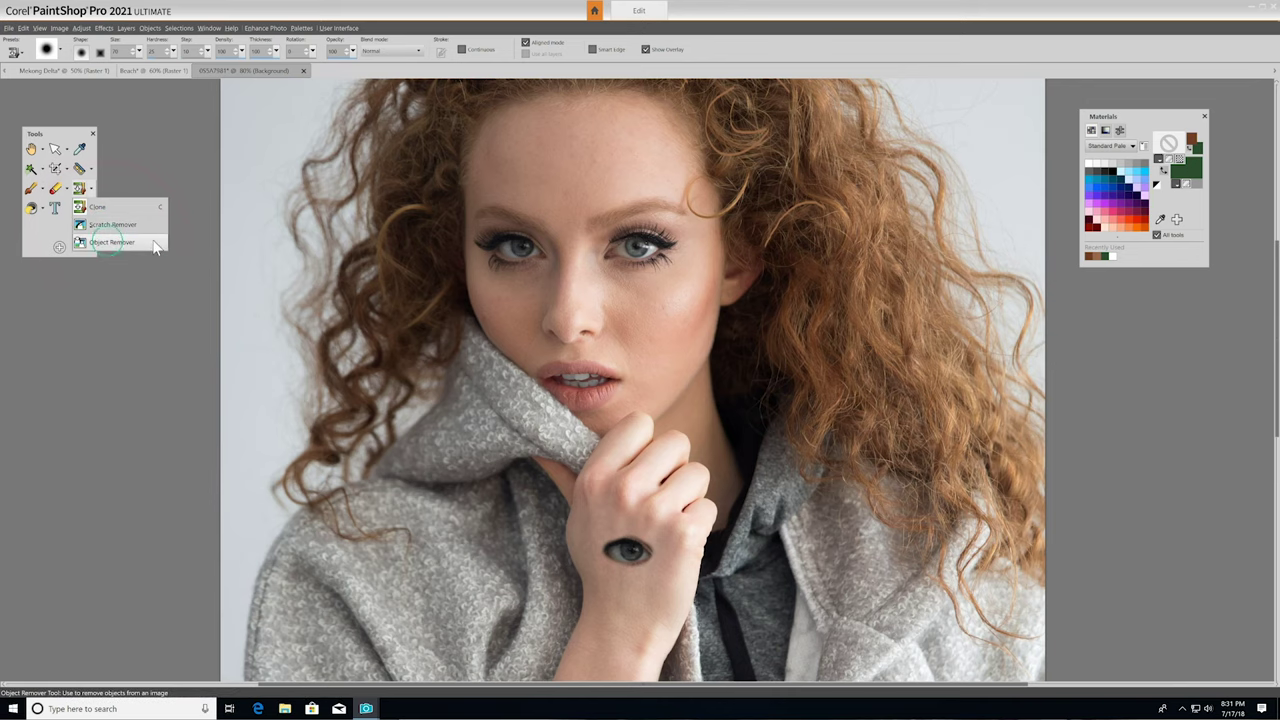
pyautogui.click(112, 242)
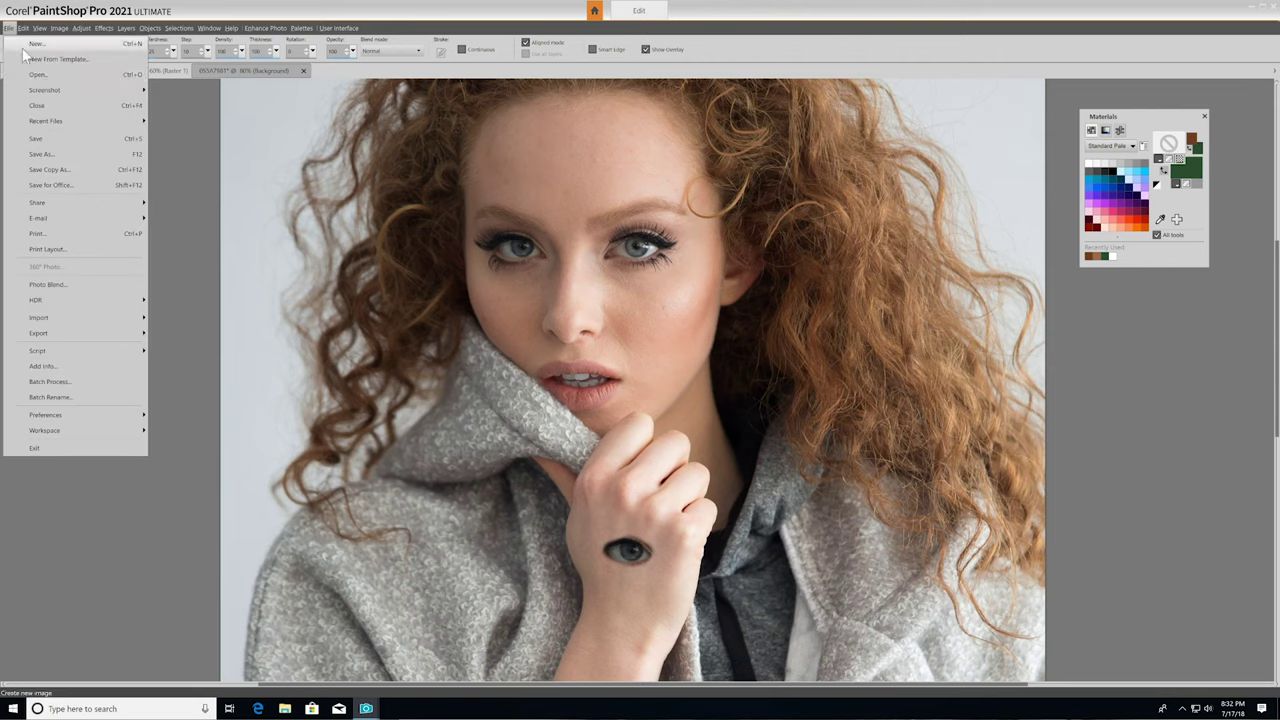
# Open the colouring book image and flood-fill the winding path brown.
pyautogui.click(40, 52)
pyautogui.click(586, 243)
pyautogui.click(784, 368)
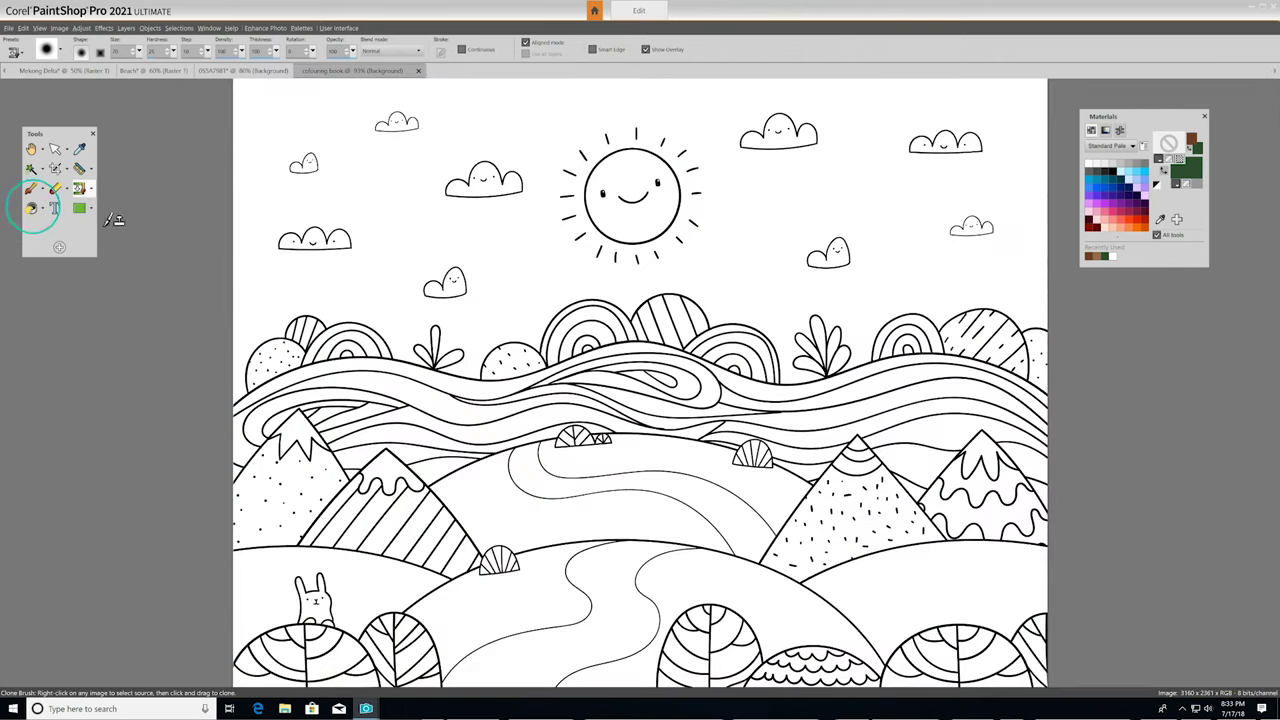
pyautogui.click(33, 208)
pyautogui.click(88, 232)
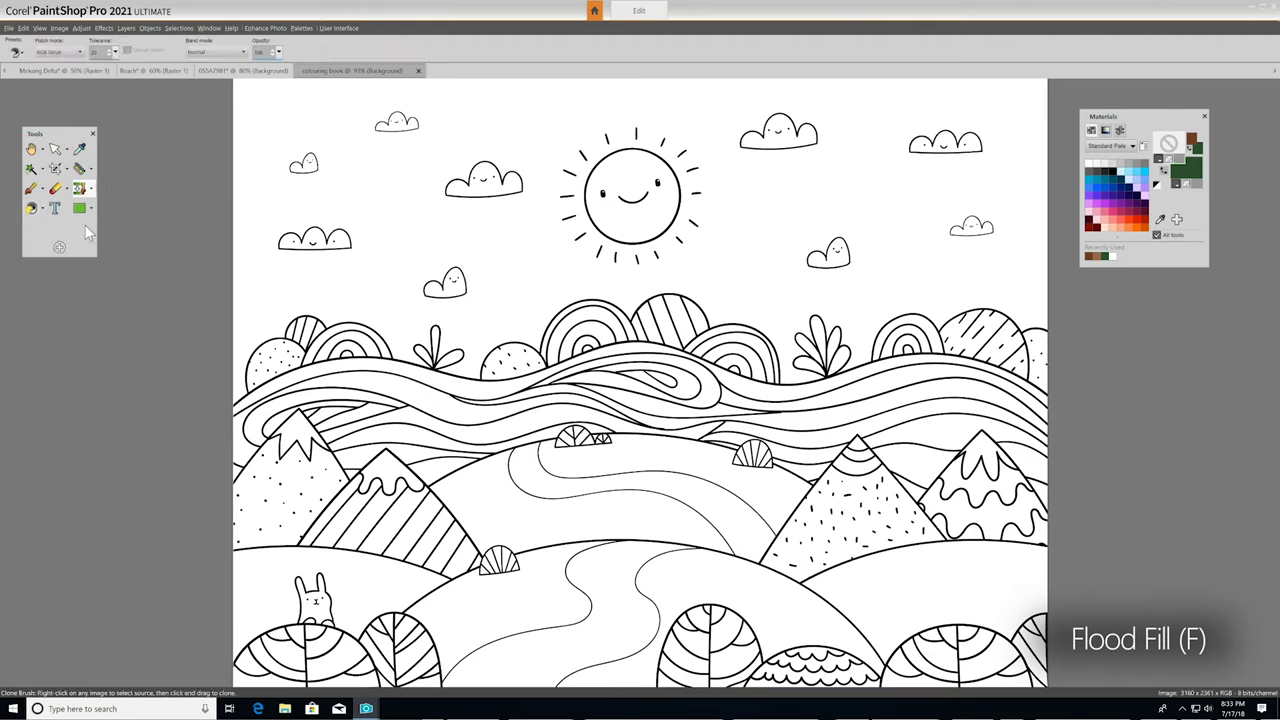
pyautogui.click(540, 470)
# Flood-fill the left, right and lower hills green.
pyautogui.click(600, 620)
pyautogui.click(1168, 143)
pyautogui.click(714, 503)
pyautogui.click(600, 460)
pyautogui.click(760, 620)
pyautogui.click(533, 578)
# Flood-fill both parts of the sky light blue.
pyautogui.click(930, 590)
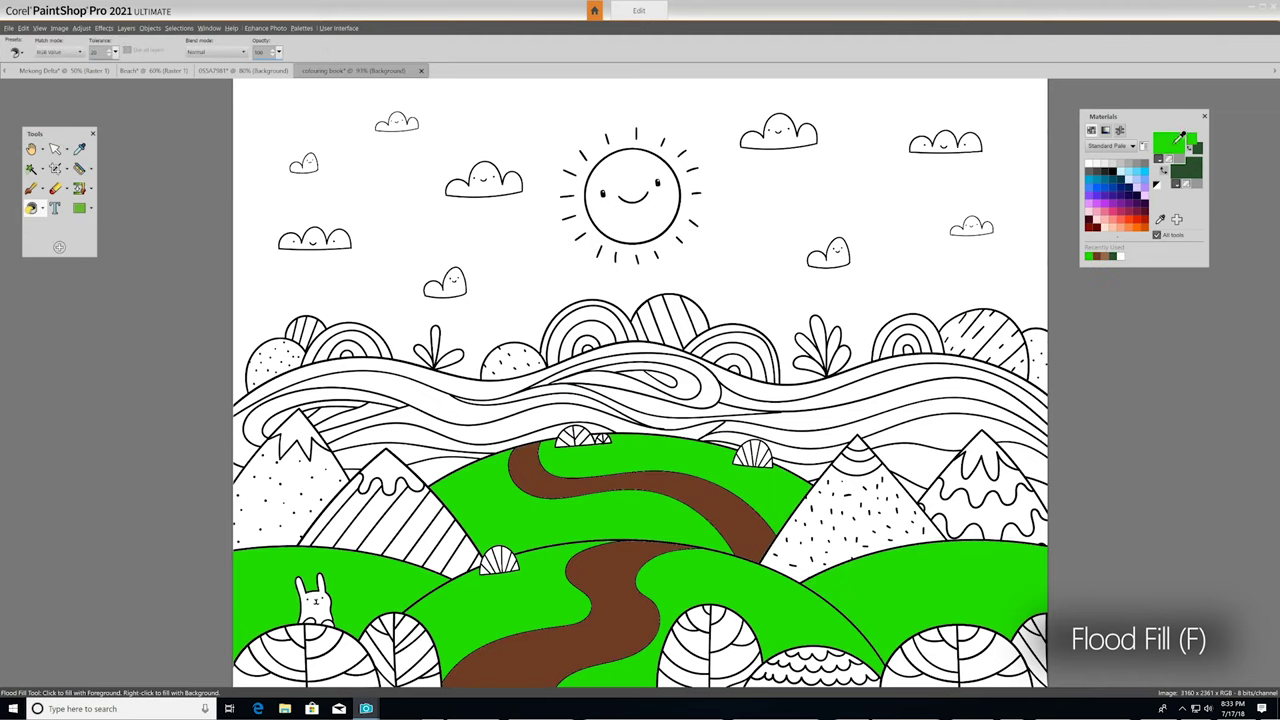
pyautogui.click(1168, 143)
pyautogui.click(616, 401)
pyautogui.click(689, 507)
pyautogui.click(914, 277)
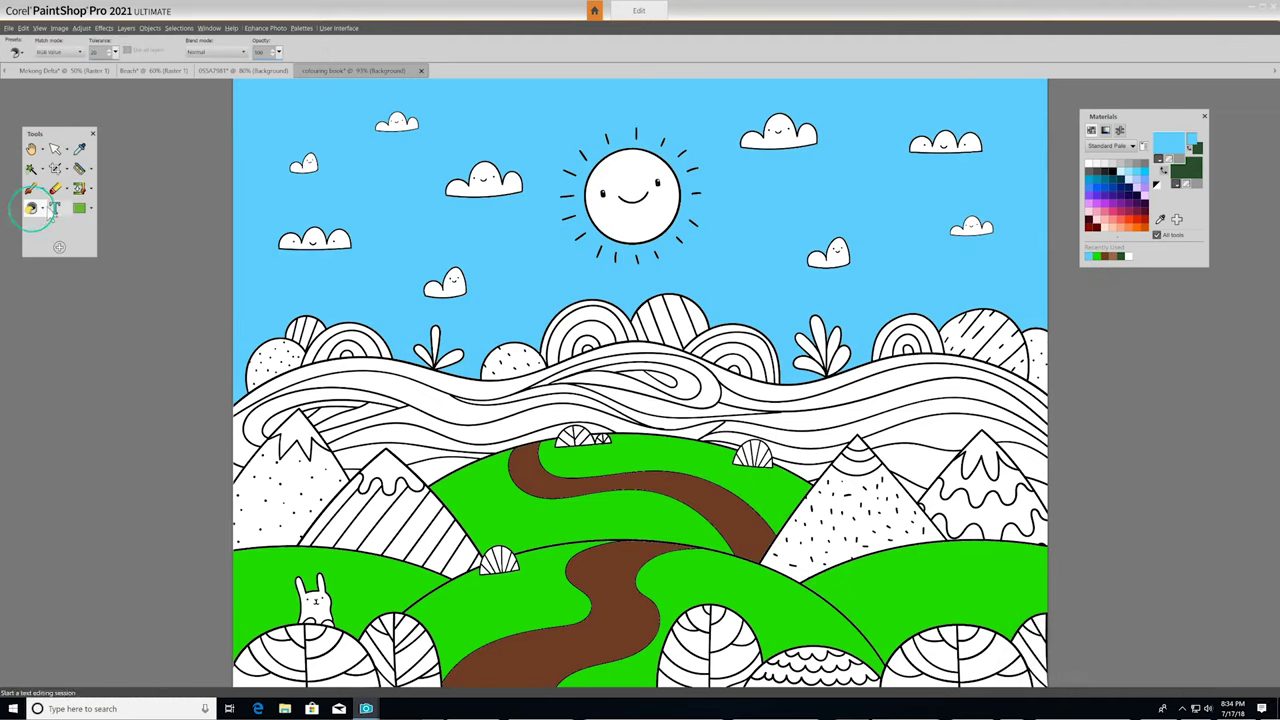
# Recolour the whole sky orange with the Color Changer.
pyautogui.click(33, 208)
pyautogui.click(93, 248)
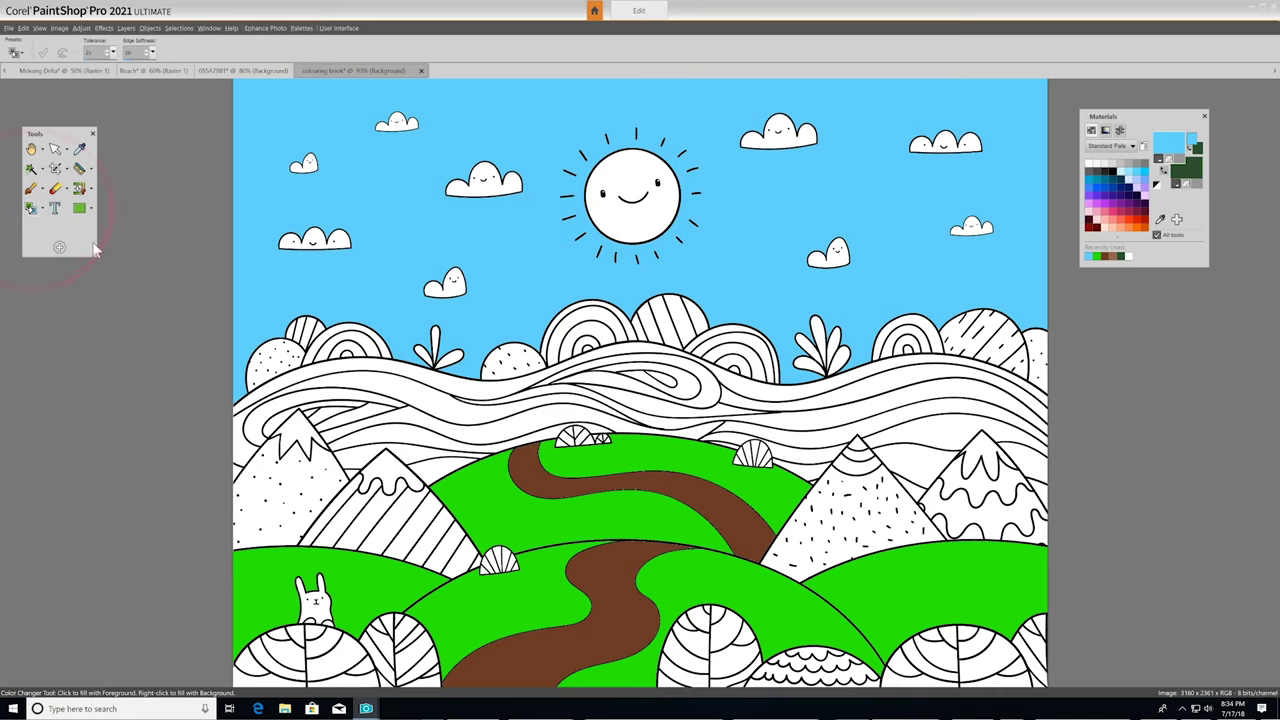
pyautogui.click(526, 280)
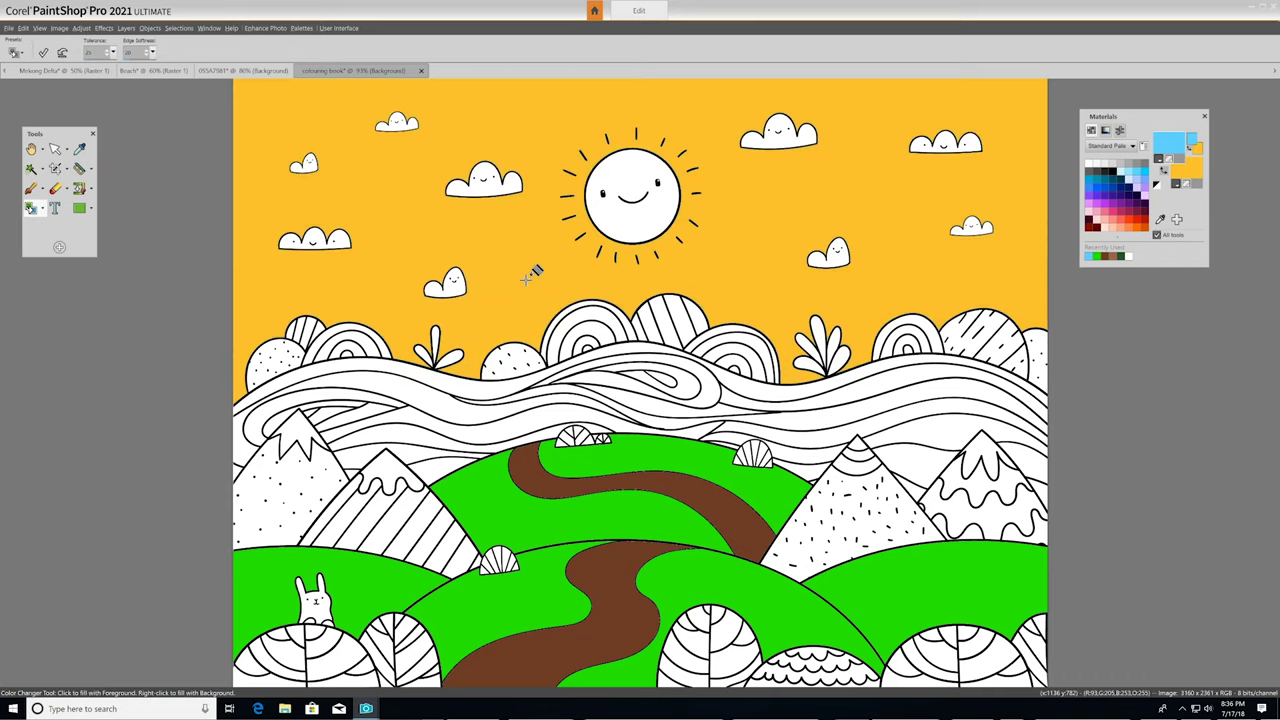
# Open the Galaxy photo and draw a white rectangle across its middle.
pyautogui.click(9, 27)
pyautogui.click(60, 76)
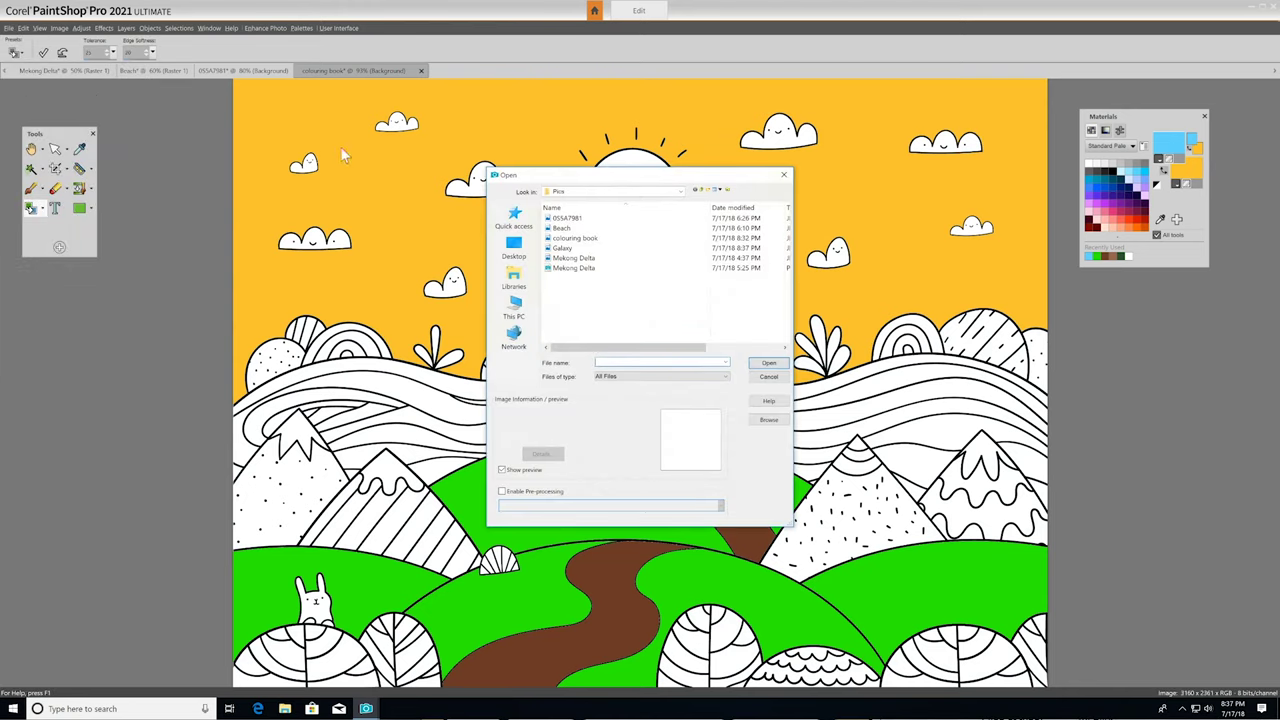
pyautogui.doubleClick(634, 248)
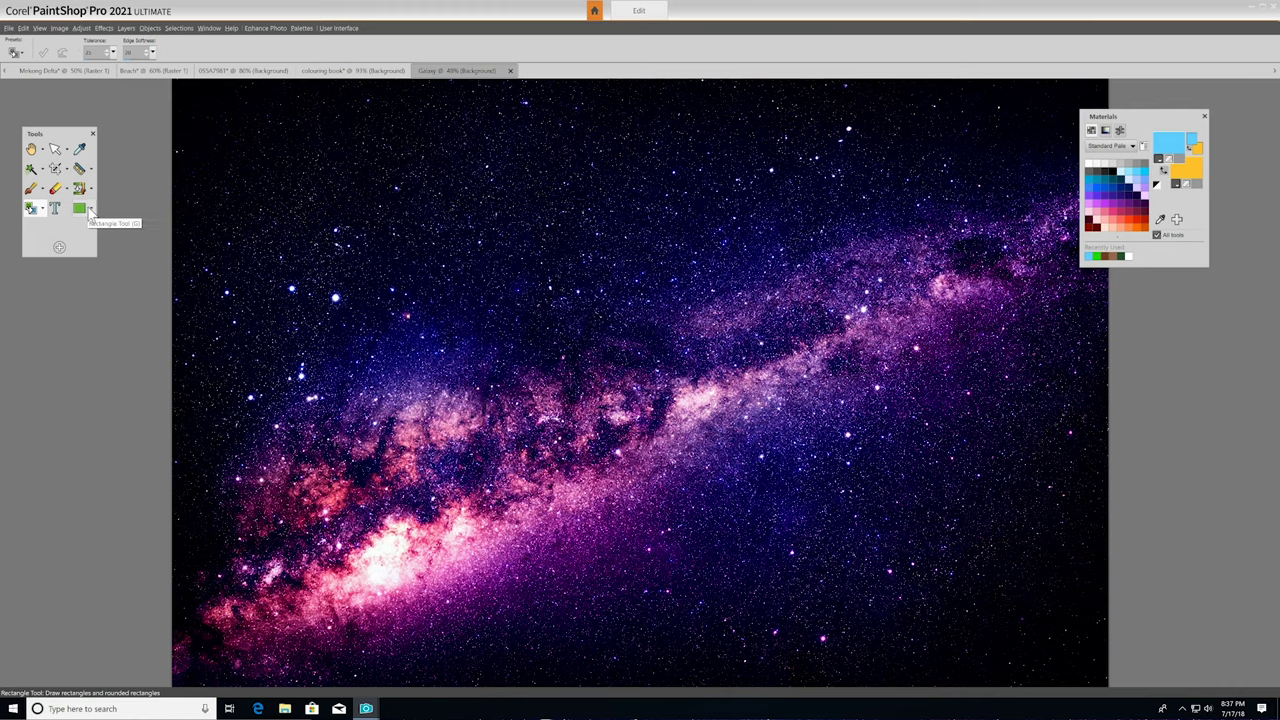
pyautogui.click(89, 210)
pyautogui.click(130, 240)
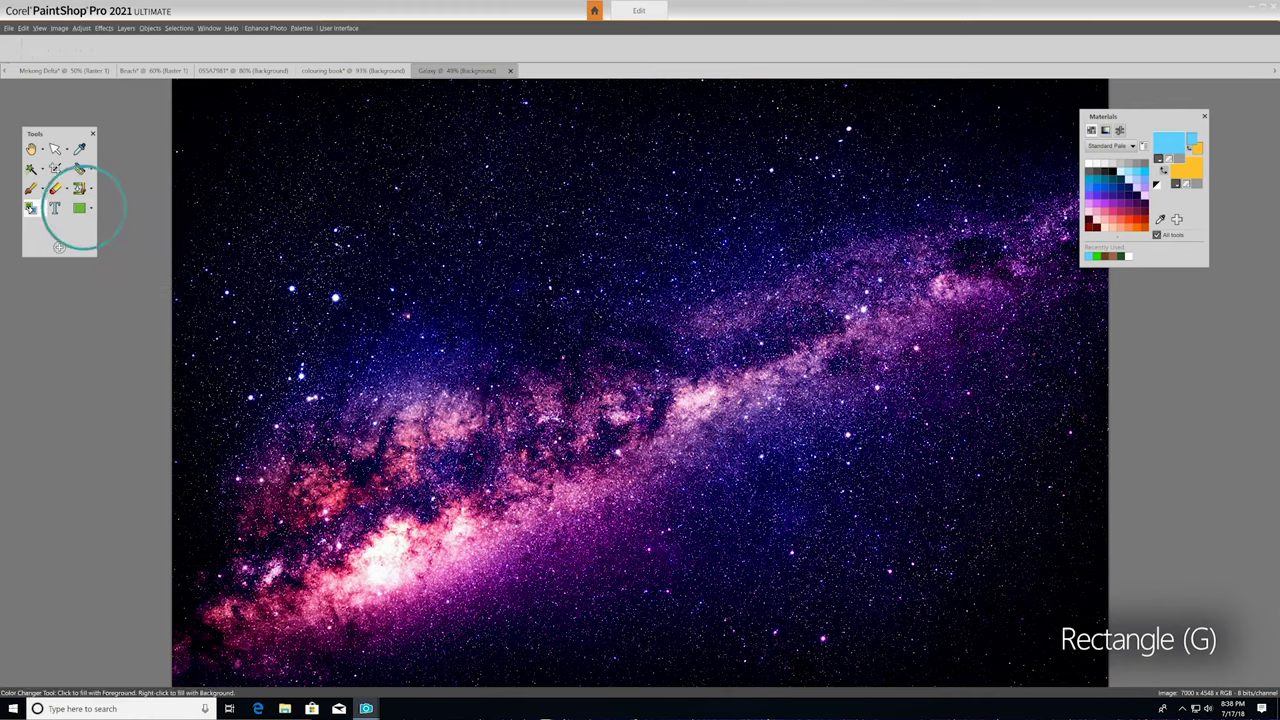
pyautogui.moveTo(255, 294); pyautogui.dragTo(1024, 421)
# Show the Layers palette and lower the rectangle layer's opacity to make it semi-transparent.
pyautogui.click(39, 27)
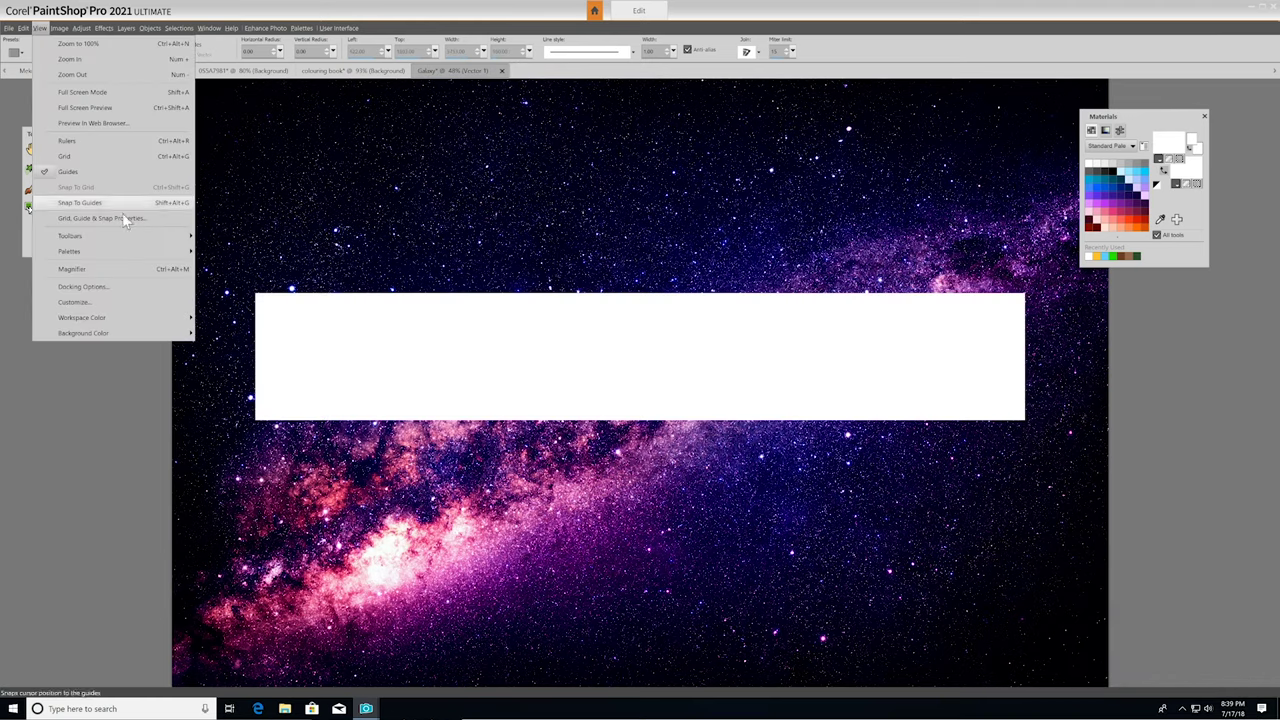
pyautogui.moveTo(120, 251)
pyautogui.click(278, 313)
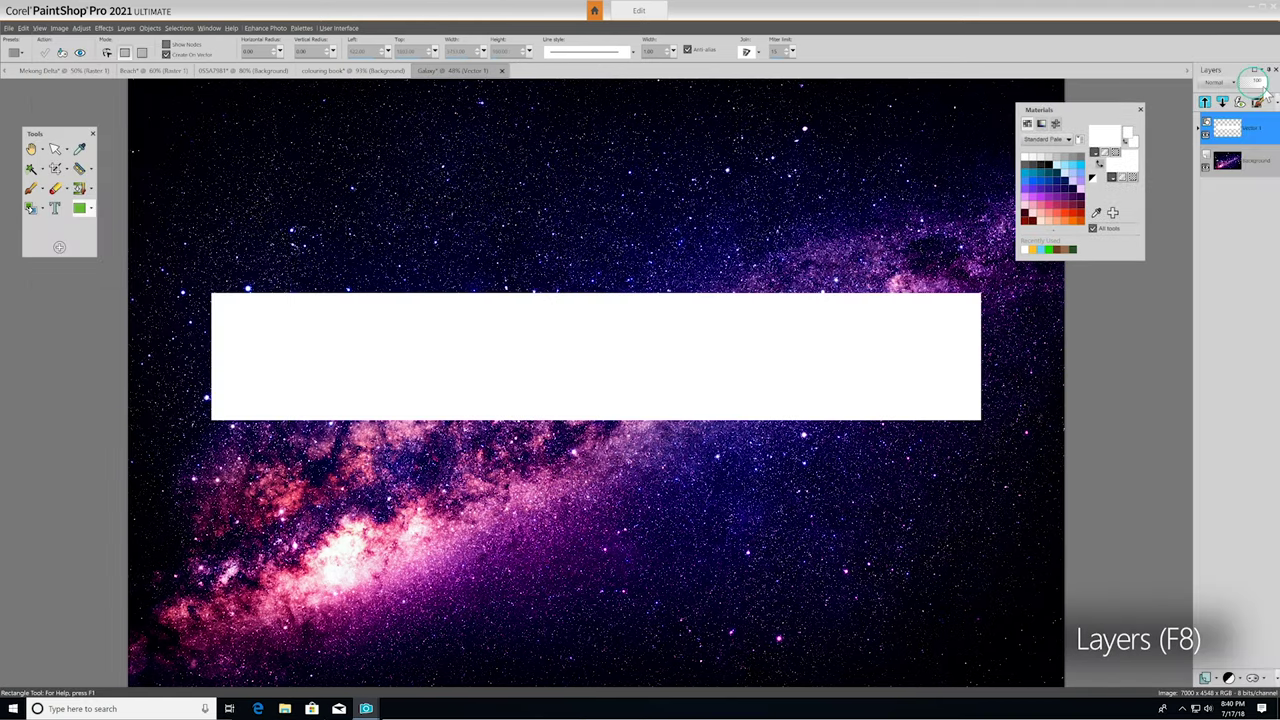
pyautogui.moveTo(1265, 85); pyautogui.dragTo(1256, 90)
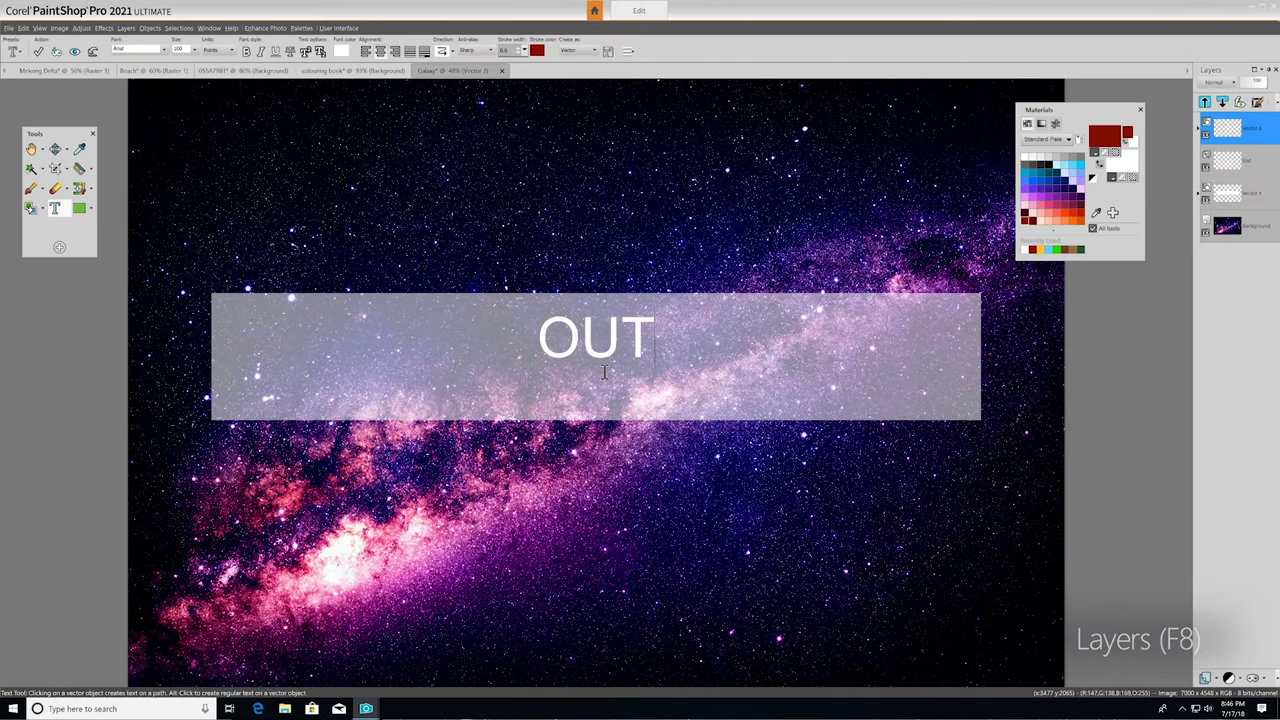
# Complete the 'OUTER SPACE' caption and nudge the rectangle layer slightly upward.
pyautogui.write('ER S')
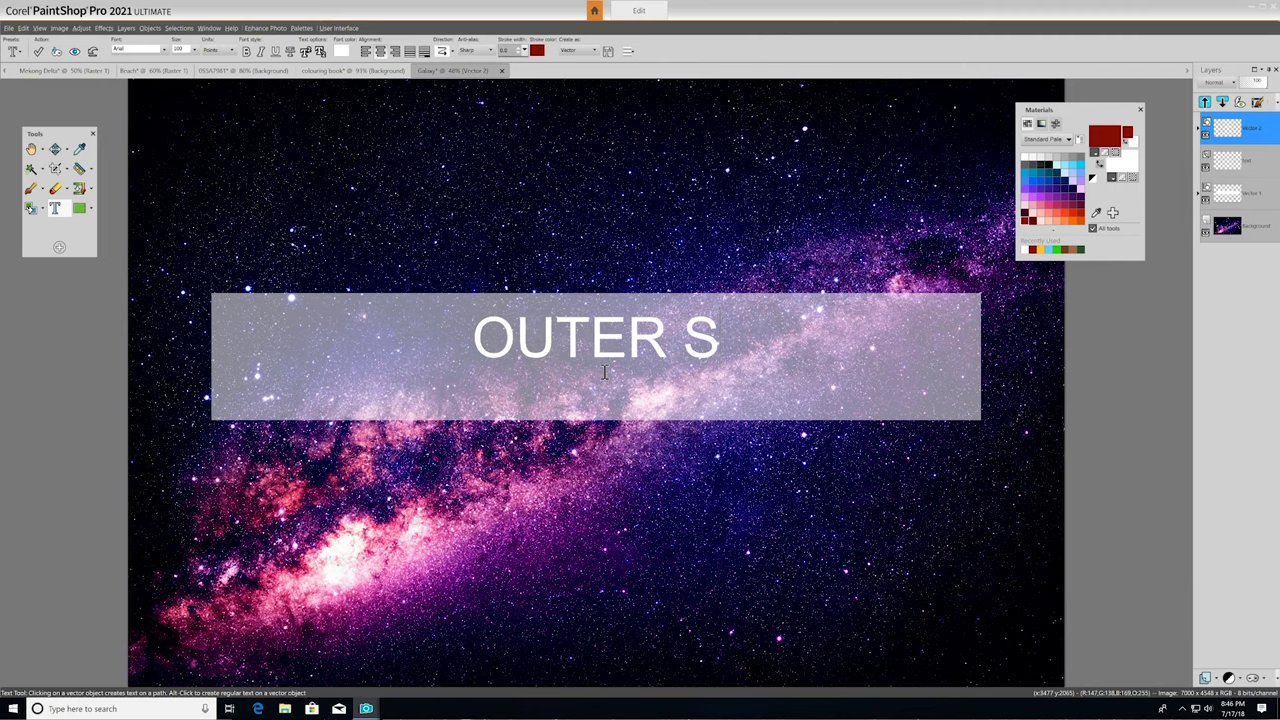
pyautogui.write('PACE')
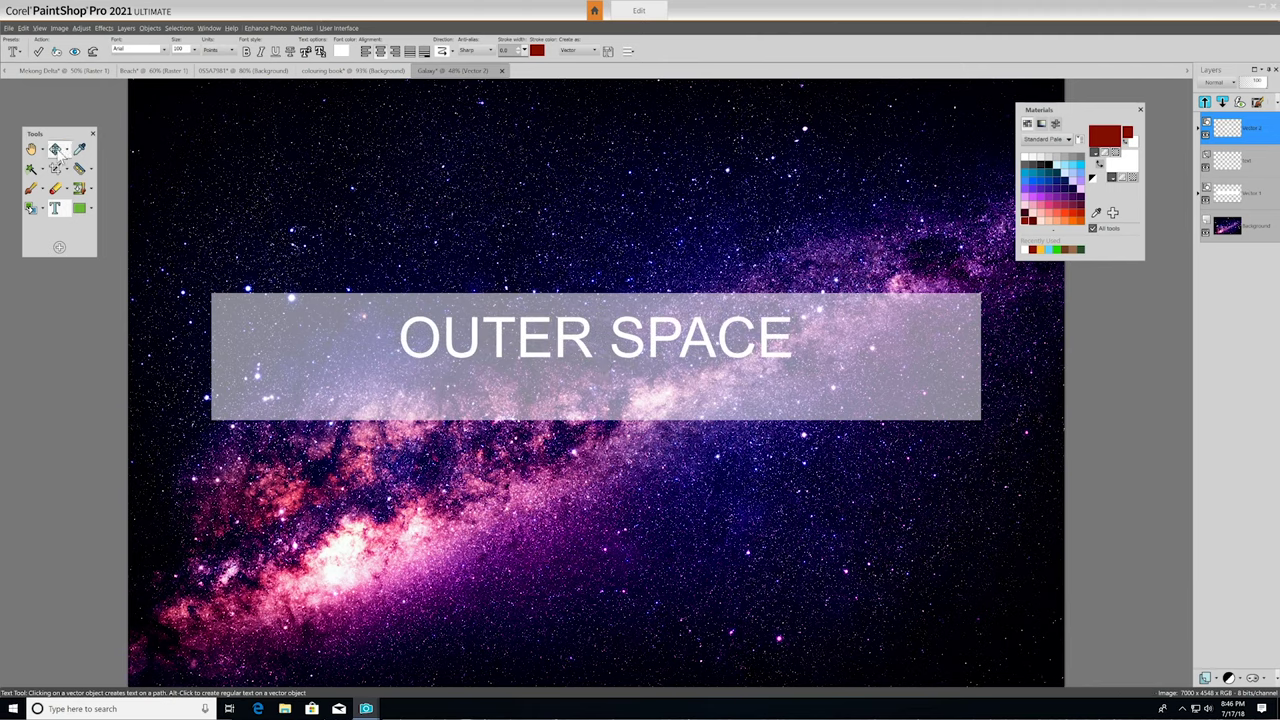
pyautogui.click(55, 148)
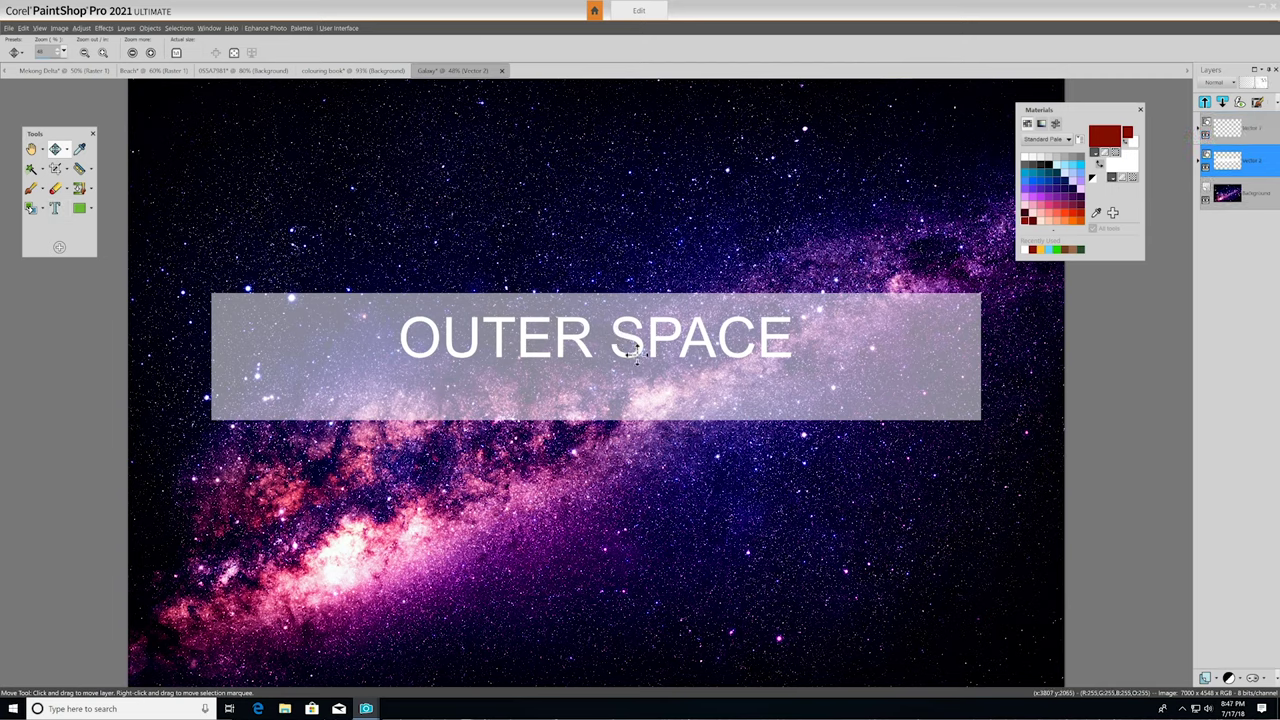
pyautogui.moveTo(633, 352)
pyautogui.mouseDown()
pyautogui.moveTo(635, 375)
pyautogui.moveTo(634, 335)
pyautogui.mouseUp()
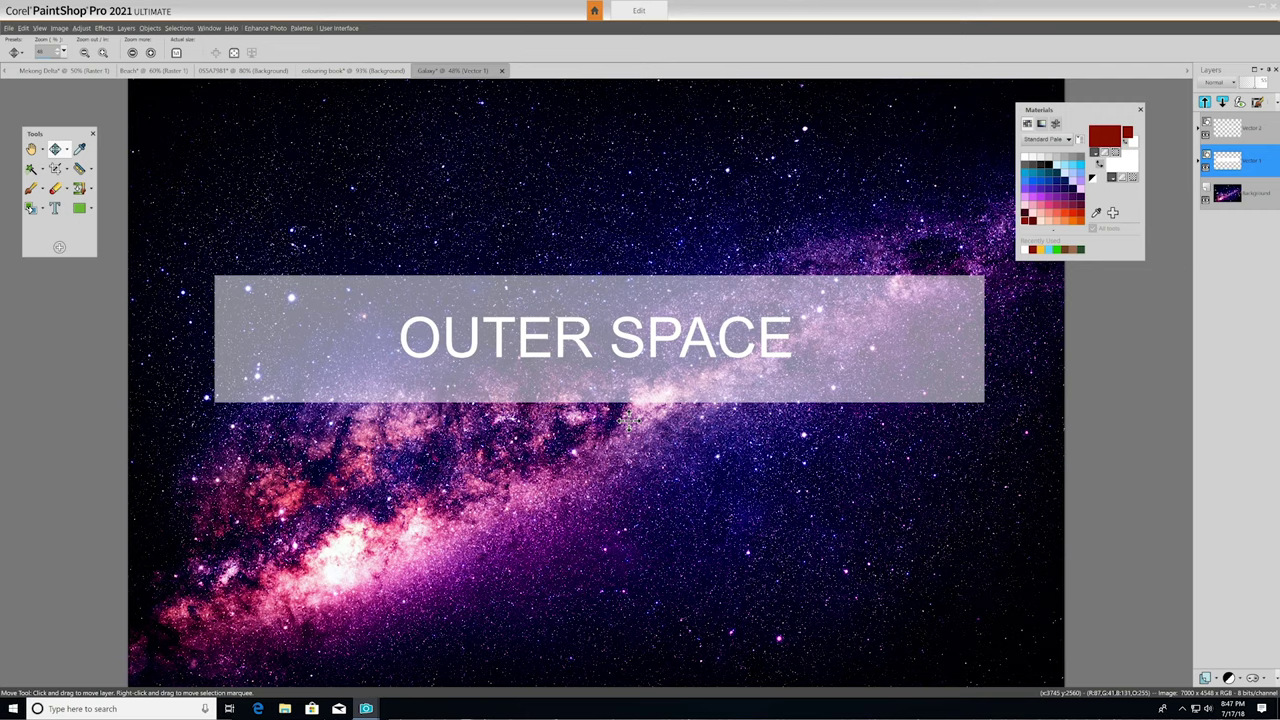
# Show the Help menu with its tutorials and user guide options.
pyautogui.click(231, 28)
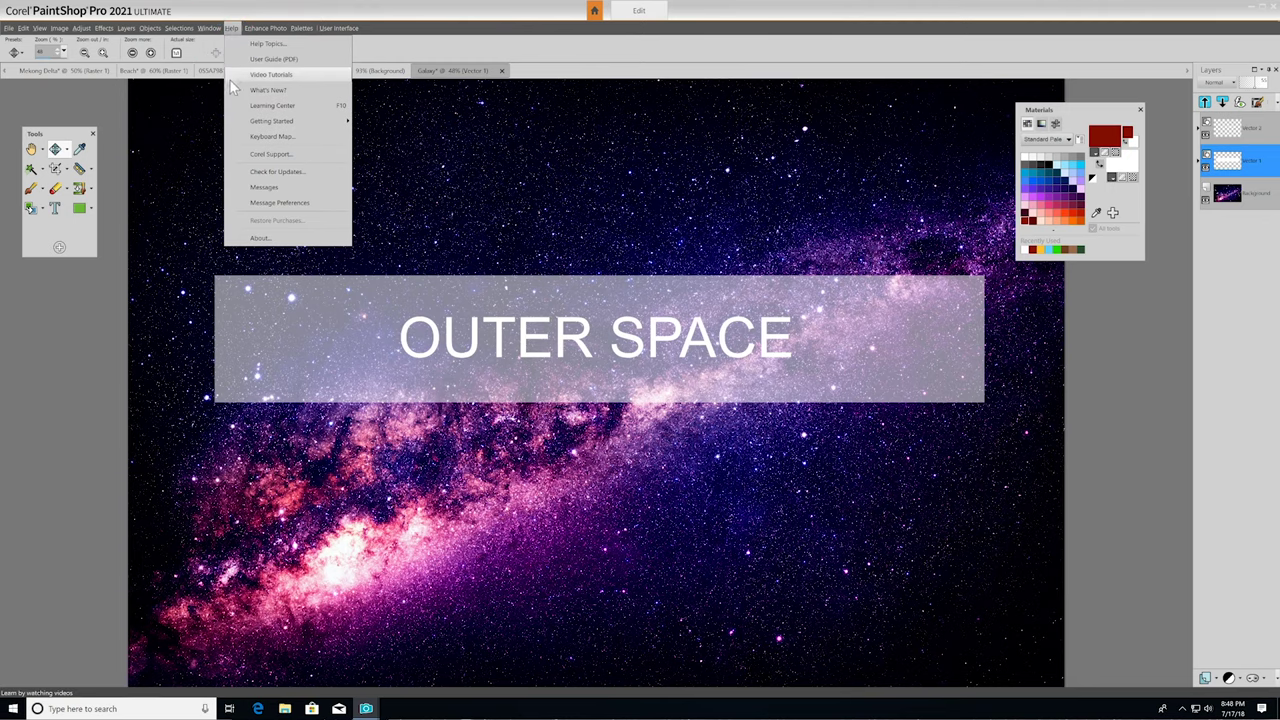